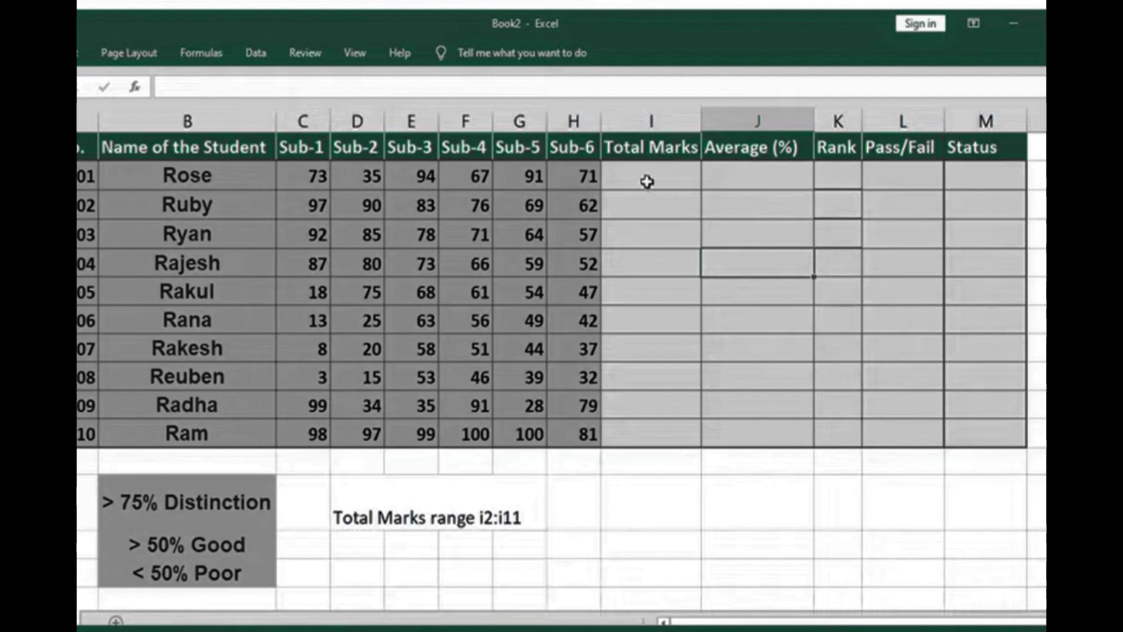
Calculate the first student's Total Marks in I2 with the formula =SUM(C2:H2)
left_click(644, 175)
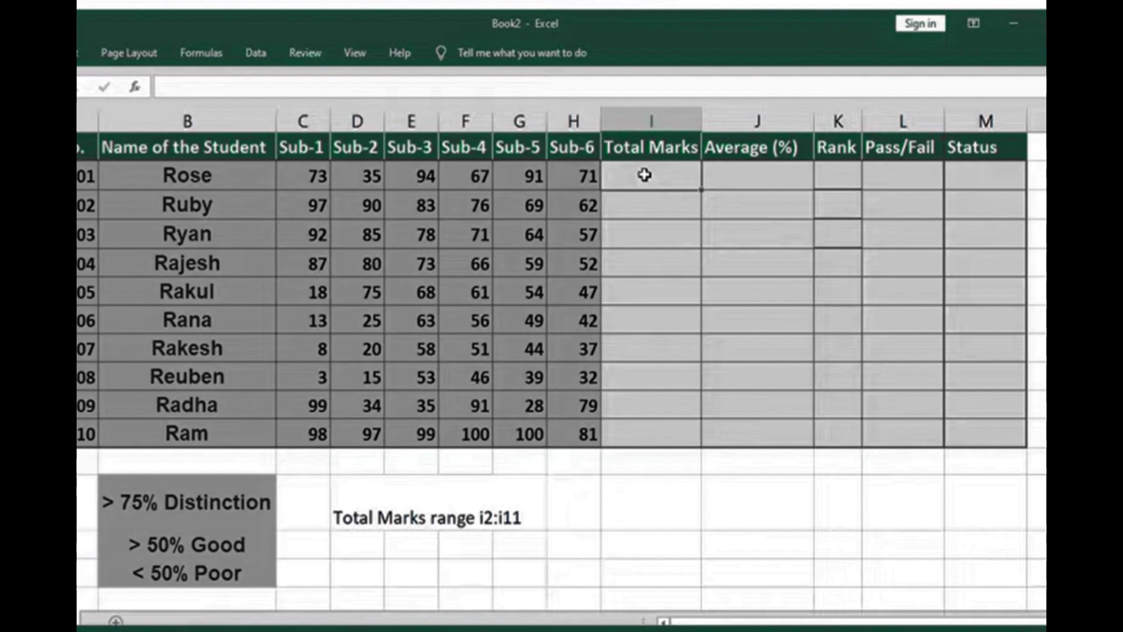
left_click(315, 174)
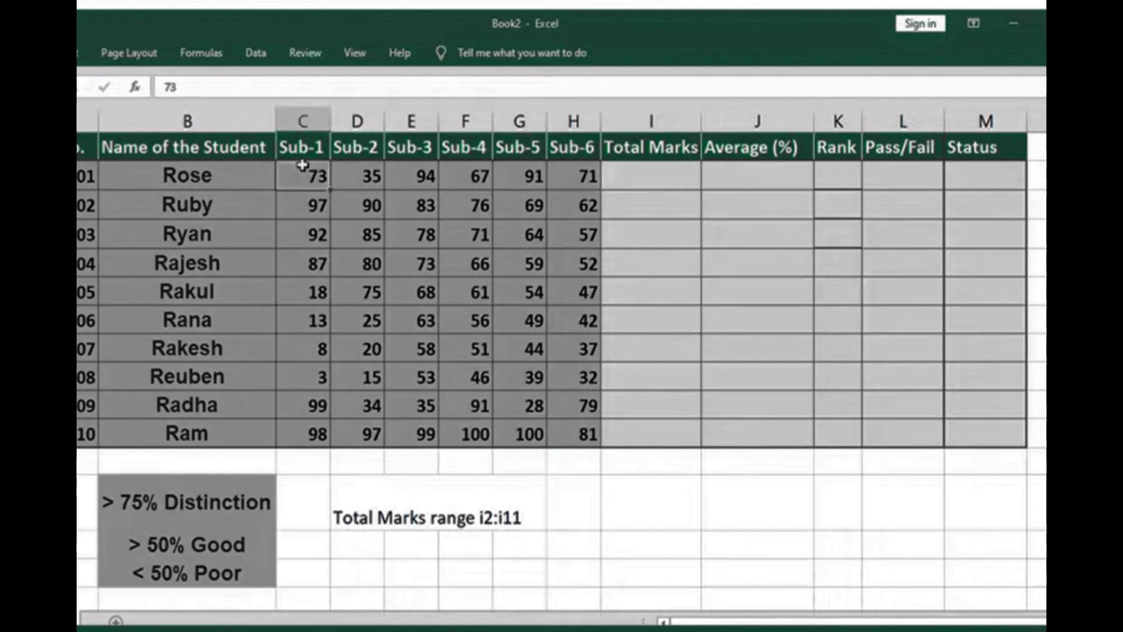
left_click(574, 175)
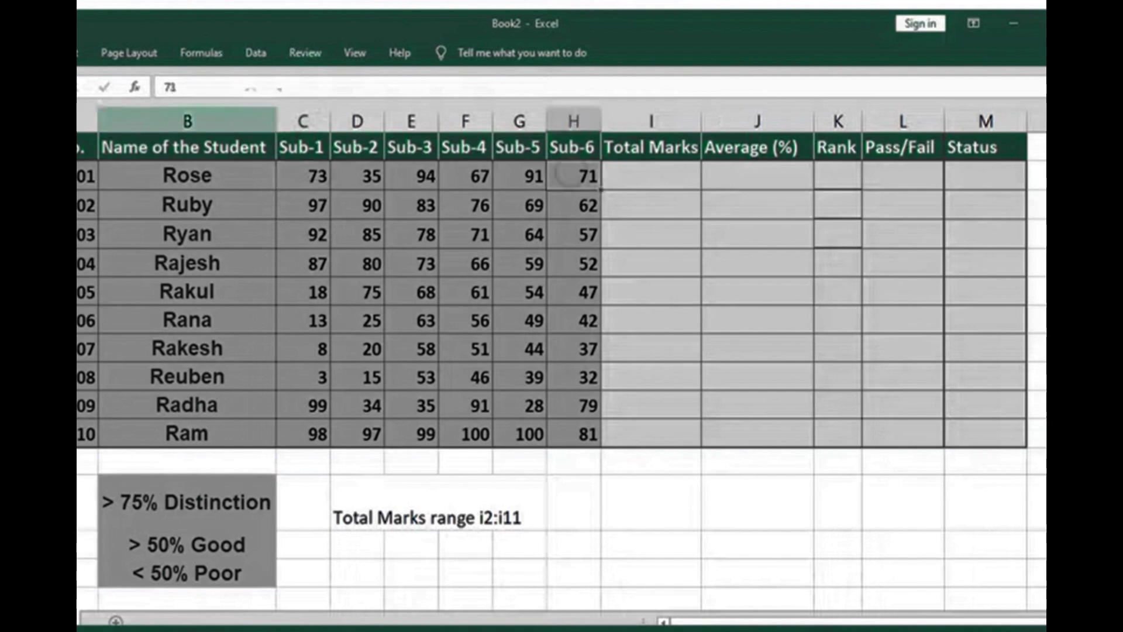
left_click(638, 169)
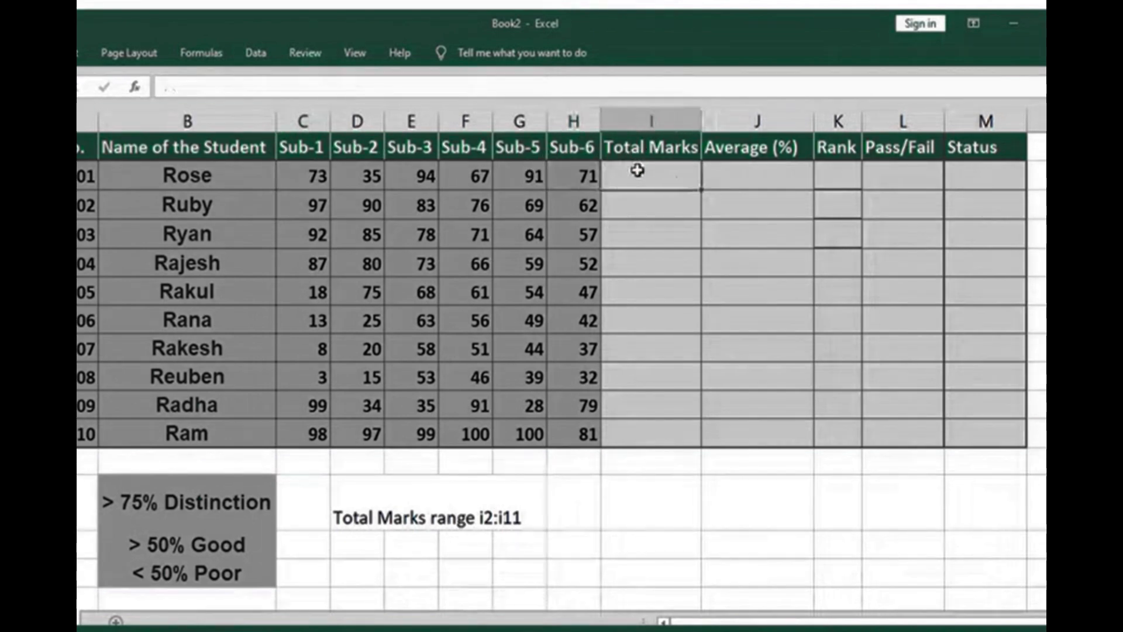
type("=sum")
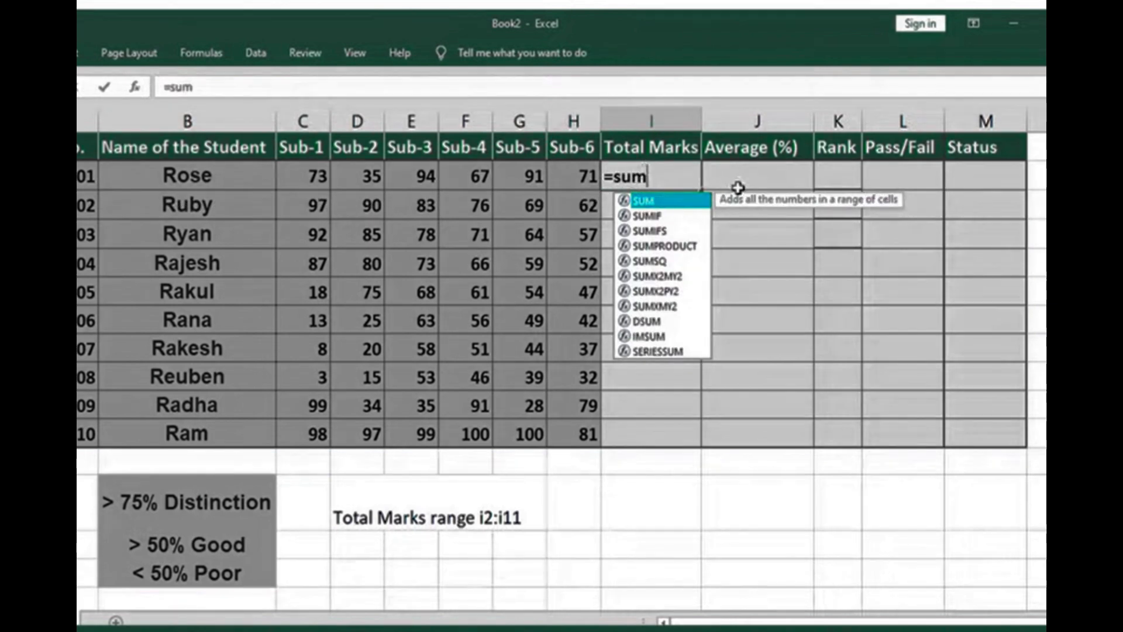
type("(")
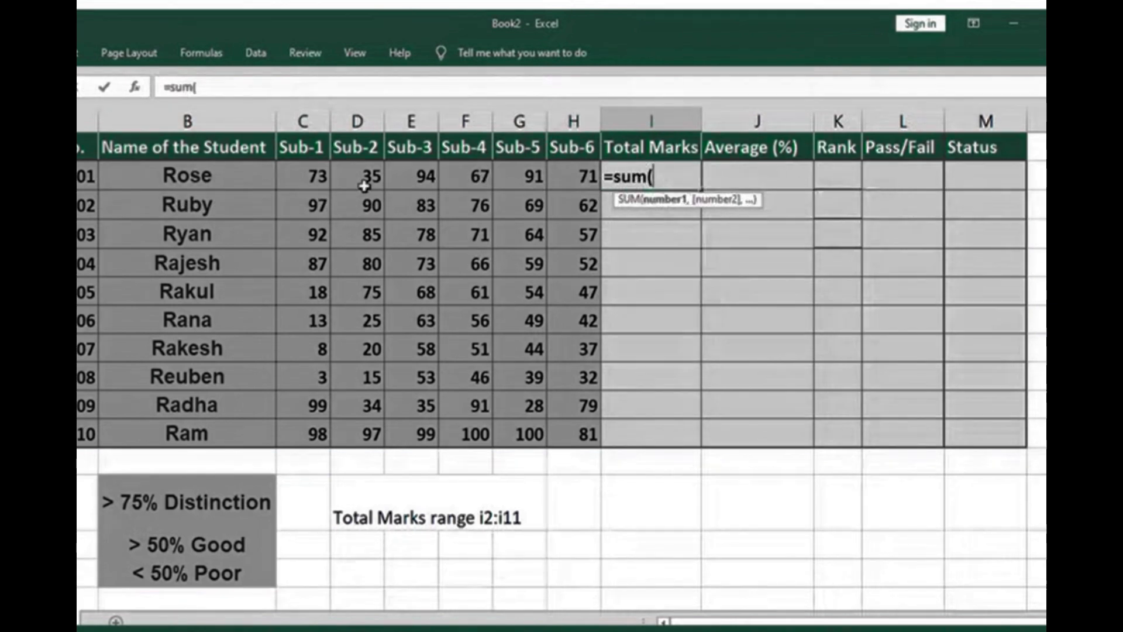
left_click(297, 178)
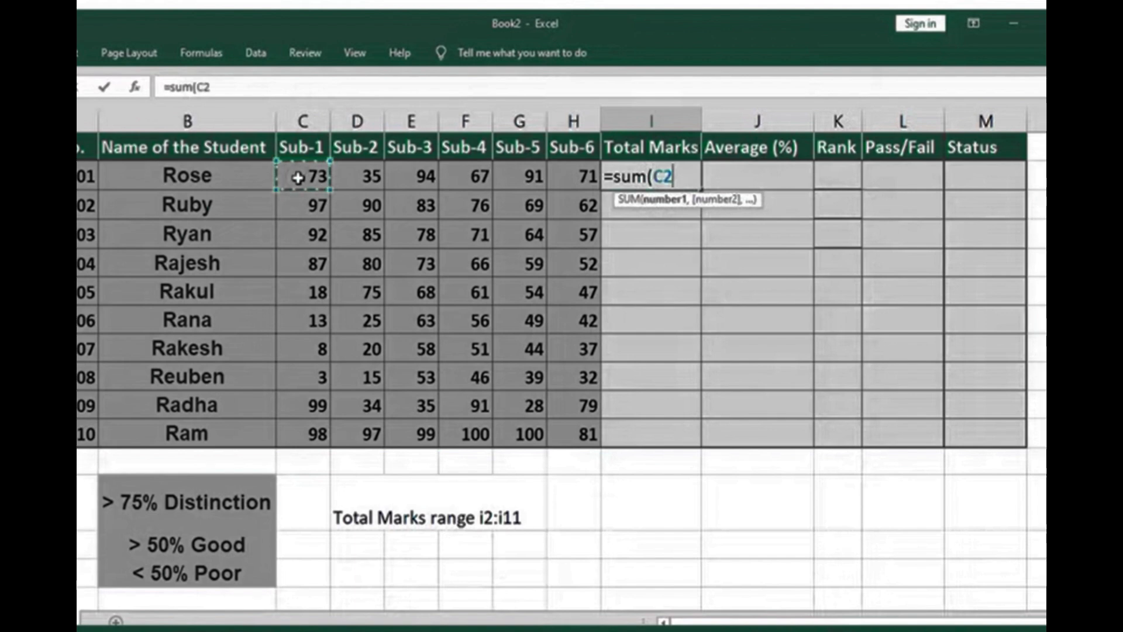
left_click_drag(298, 178, 563, 171)
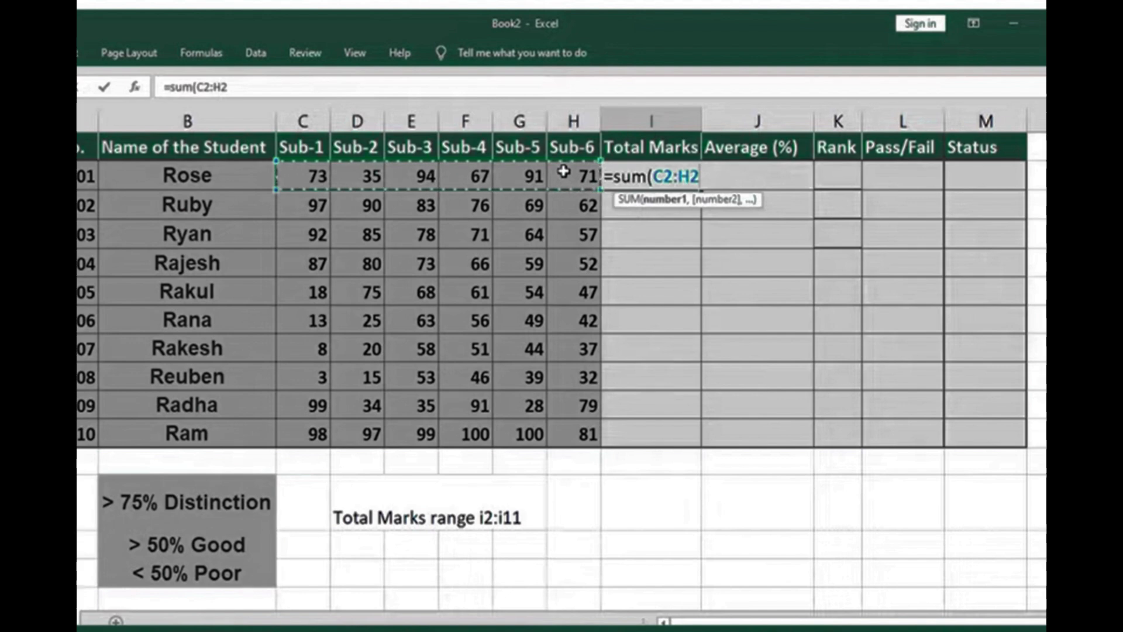
type(")")
key("Return")
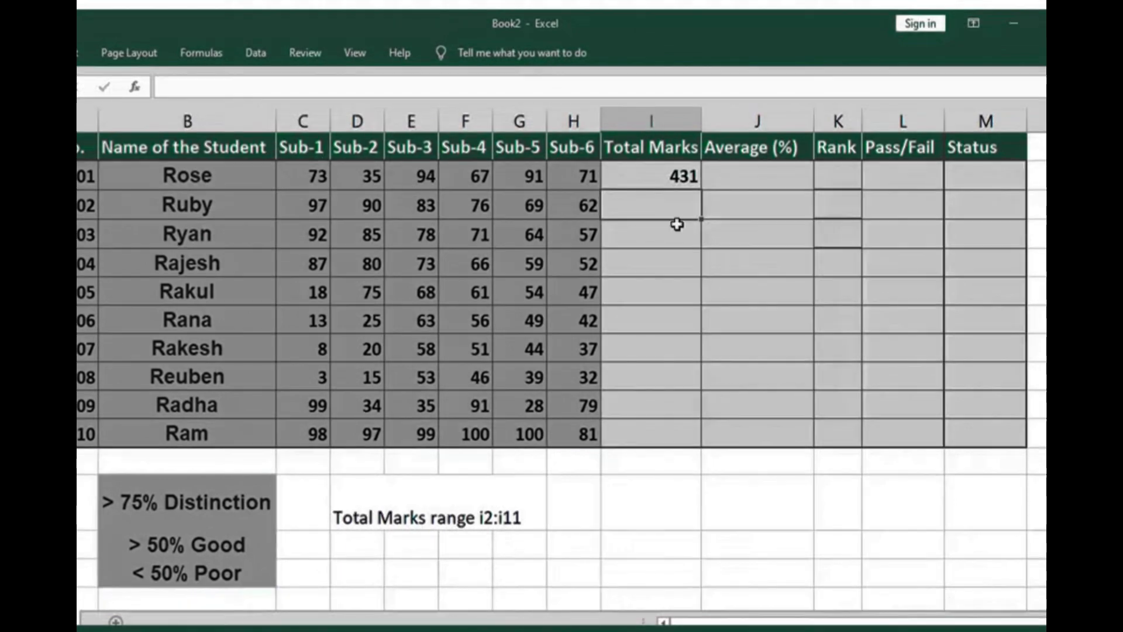
Fill the Total Marks formula from I2 down to I11 for all the other students
left_click(671, 179)
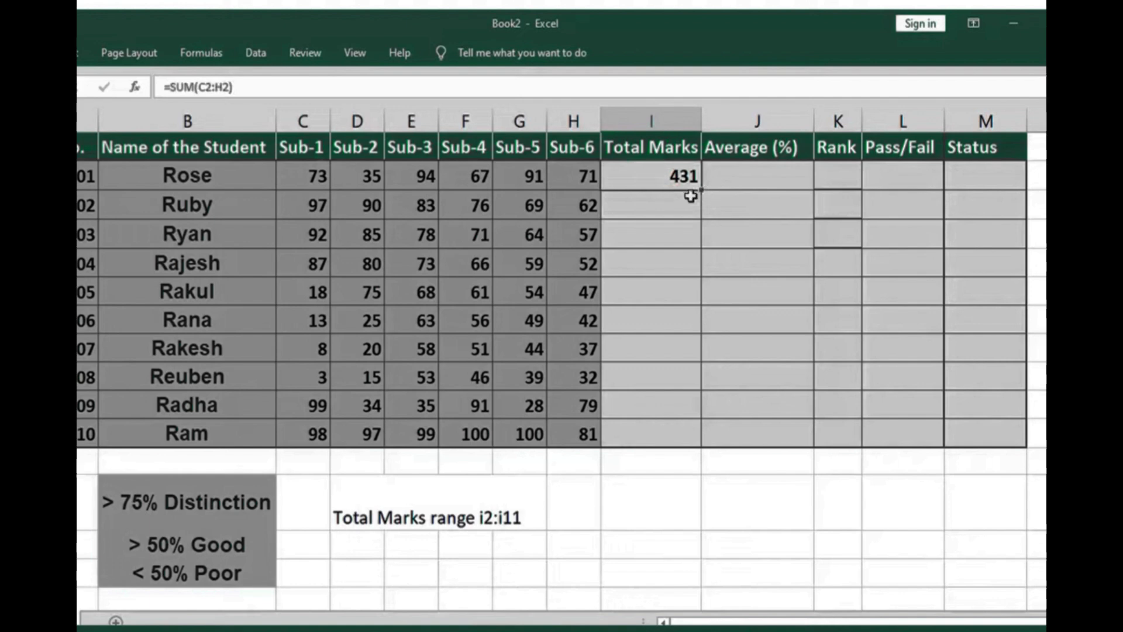
left_click(658, 213)
left_click(646, 183)
left_click_drag(701, 193, 672, 446)
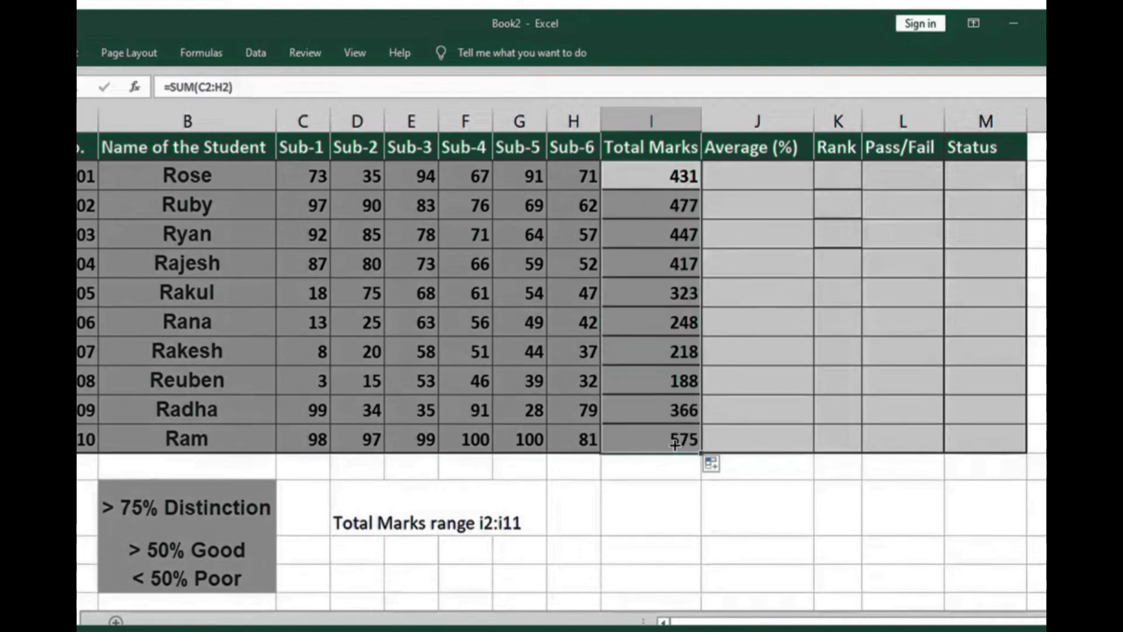
left_click(681, 508)
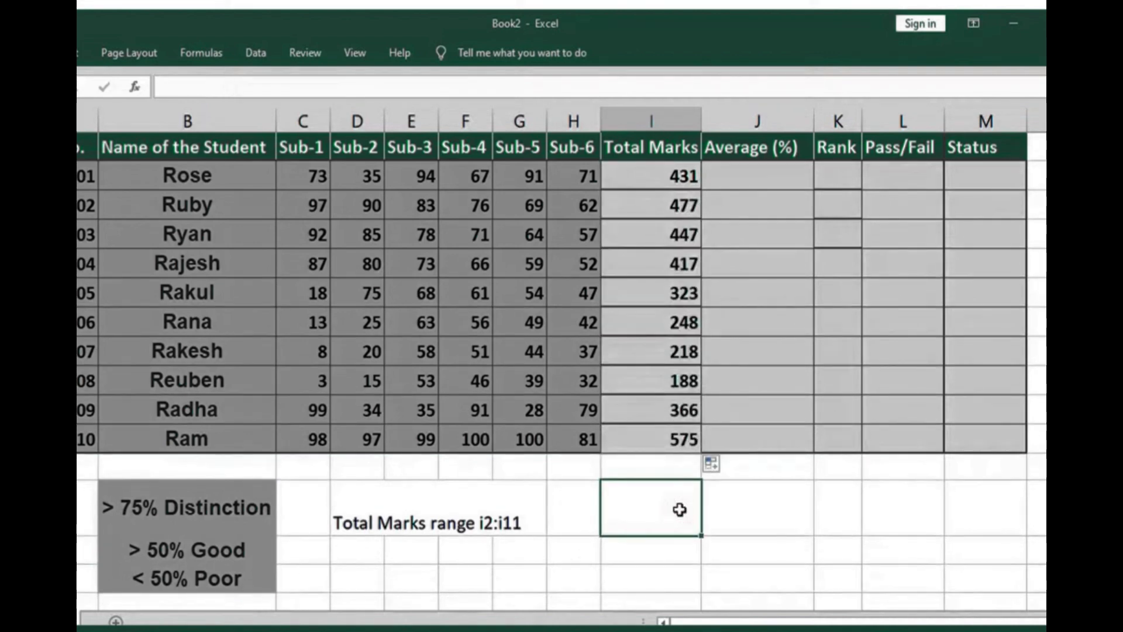
left_click(210, 447)
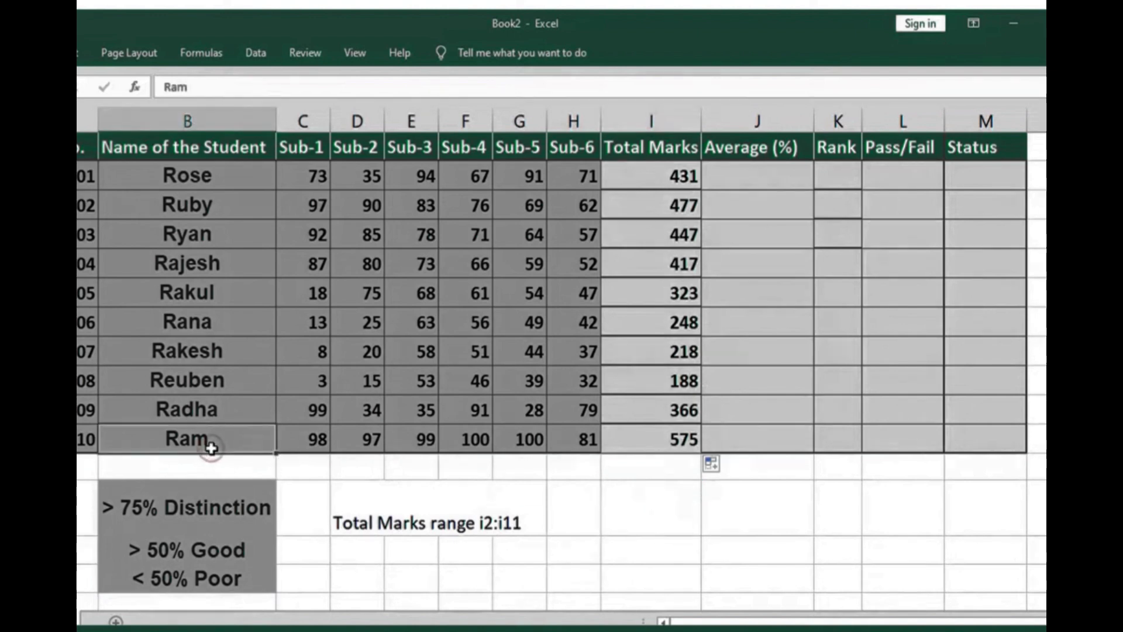
left_click(641, 438)
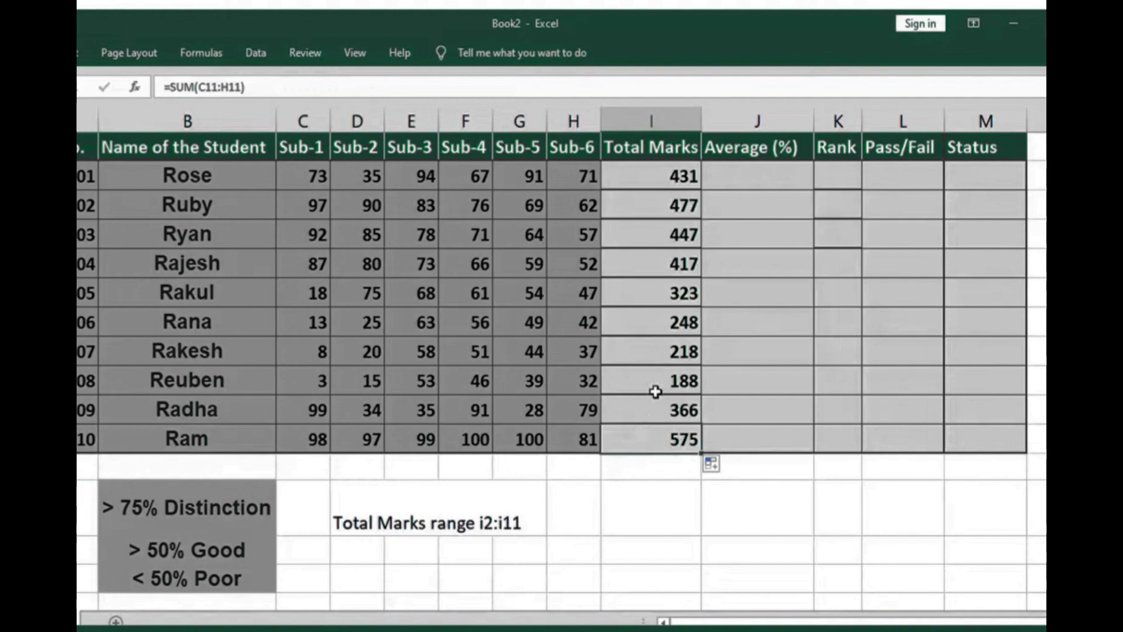
Try the formula =AVERAGE(C2:H2) in the first student's Average (%) cell, J2, and clear the cell again
left_click(739, 180)
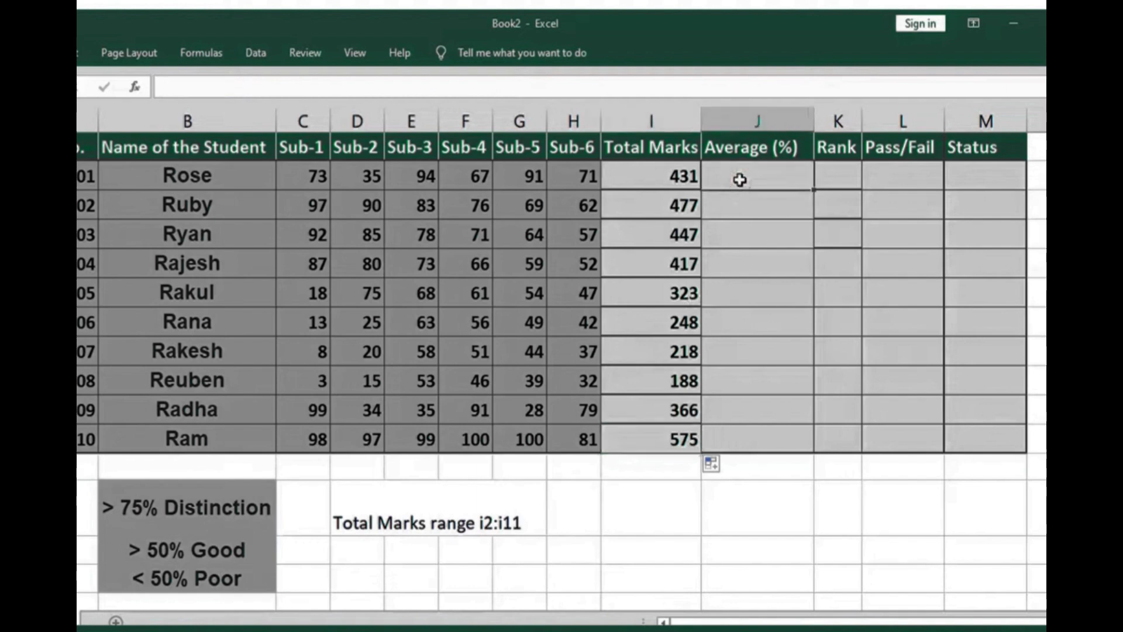
type("=")
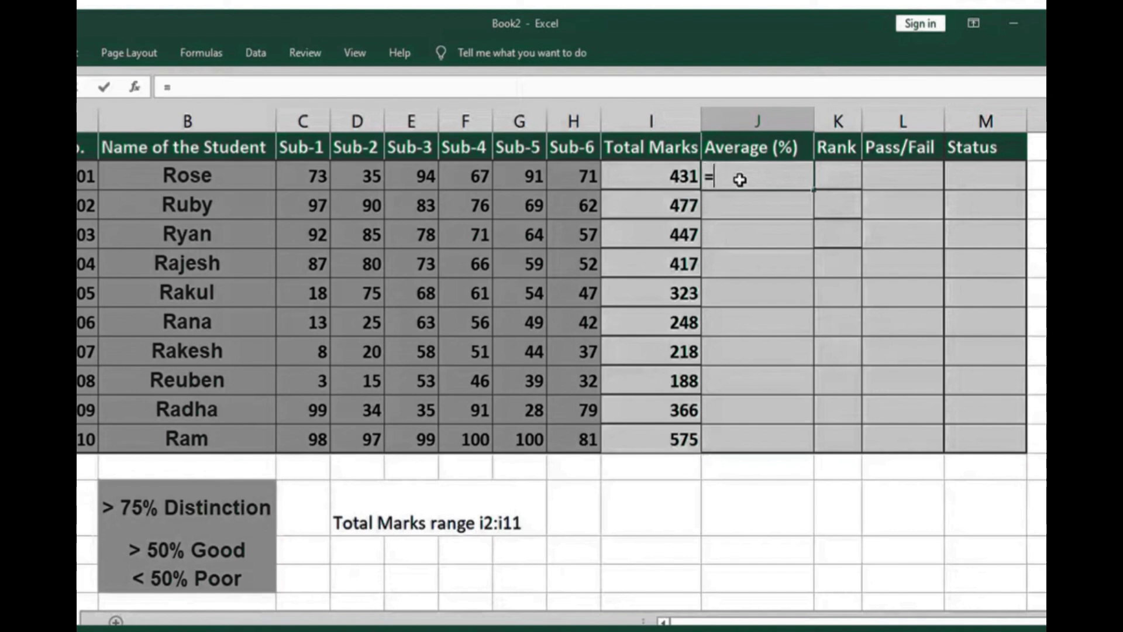
type("ave")
key("Down")
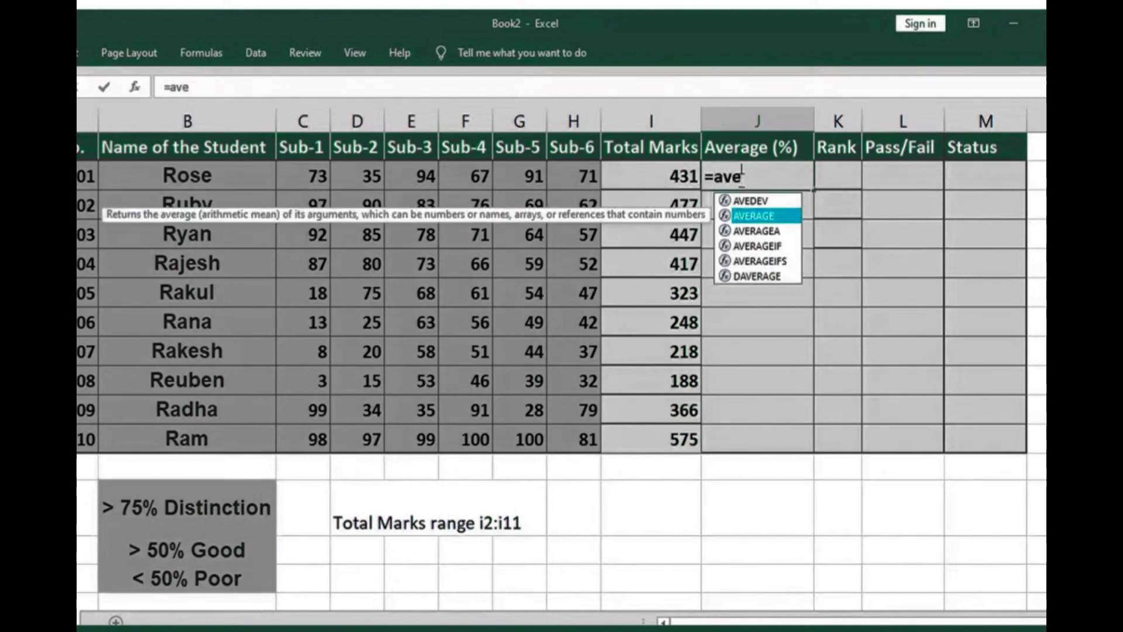
key("Tab")
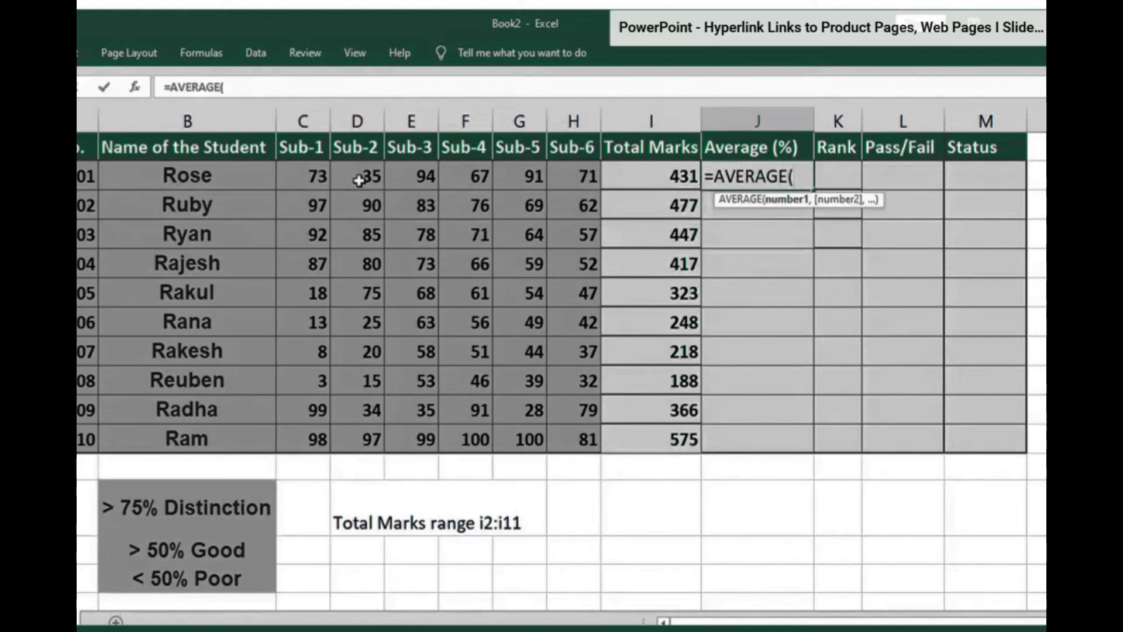
left_click(302, 174)
left_click_drag(301, 175, 563, 176)
type(")")
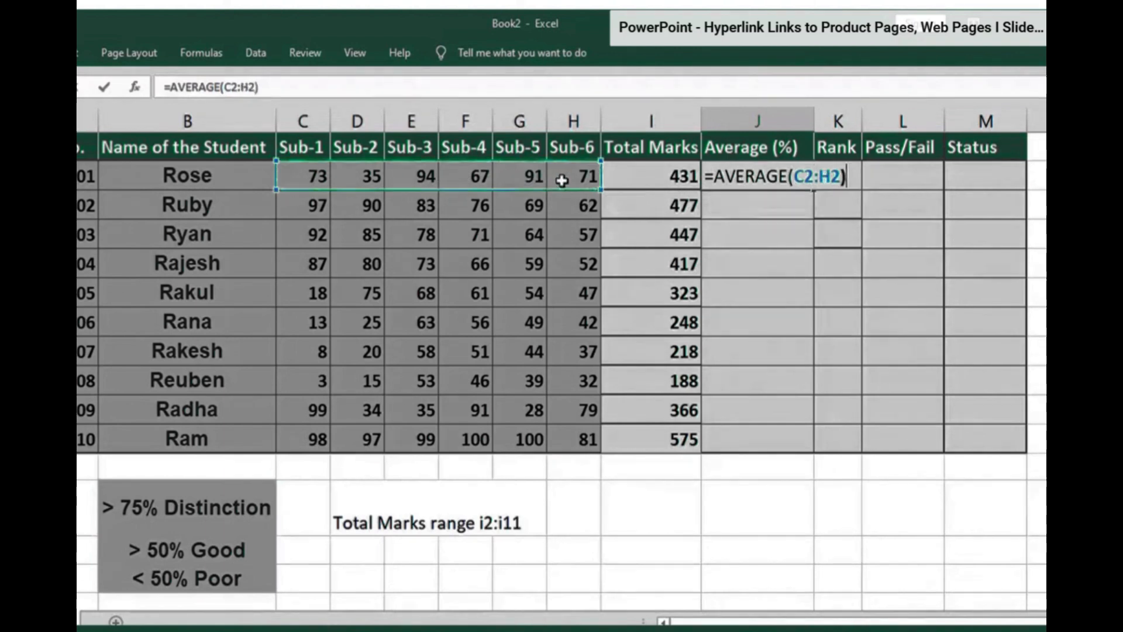
key("Return")
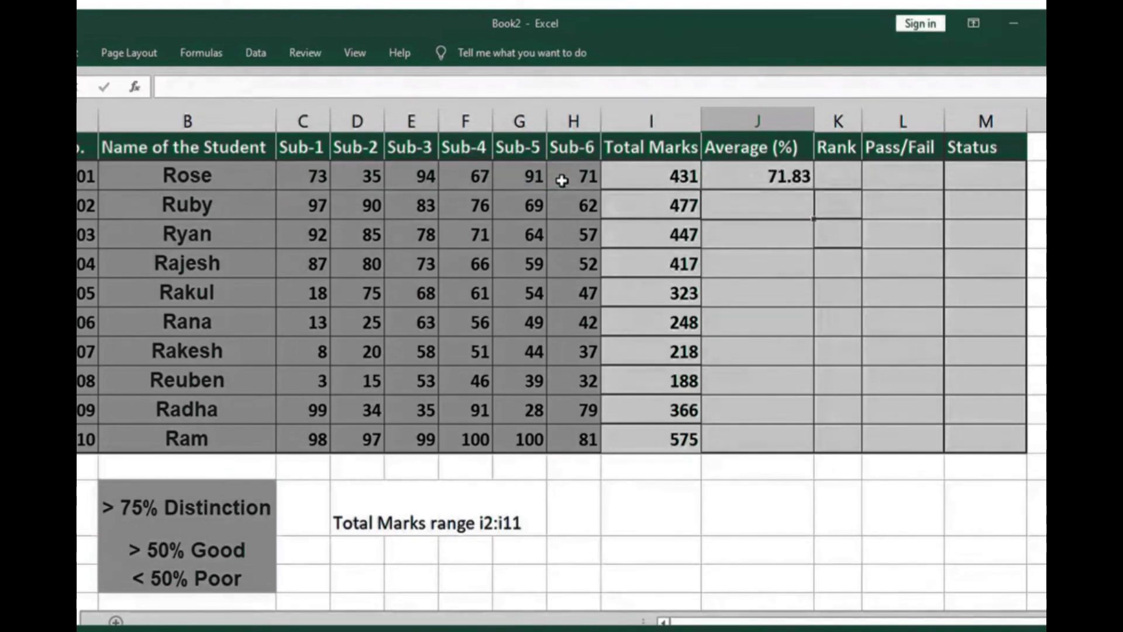
left_click(754, 178)
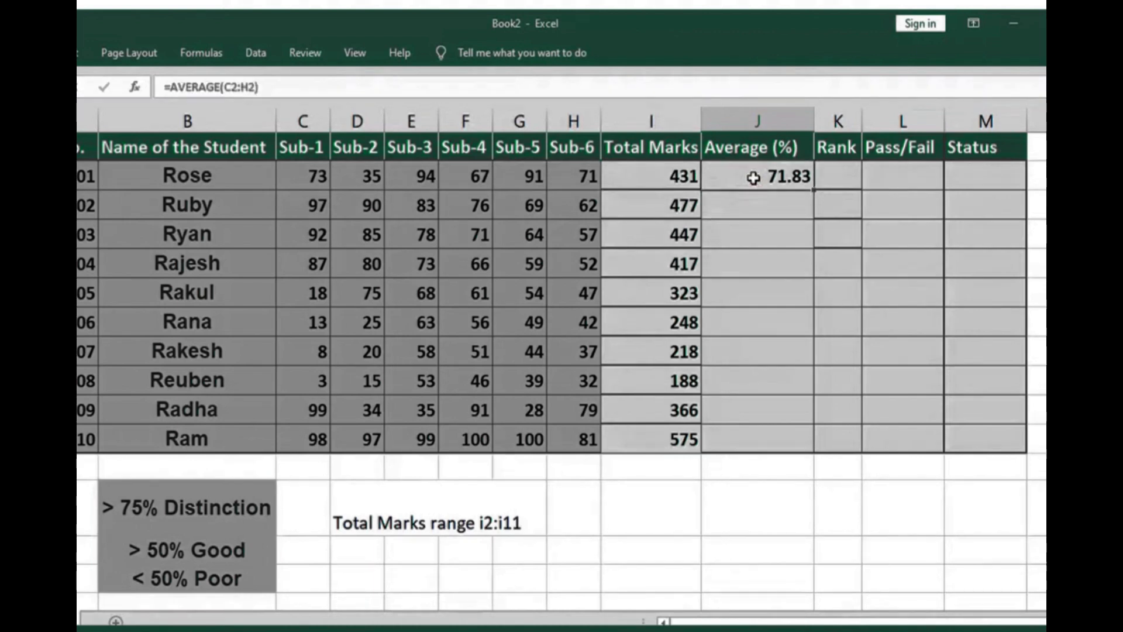
key("Delete")
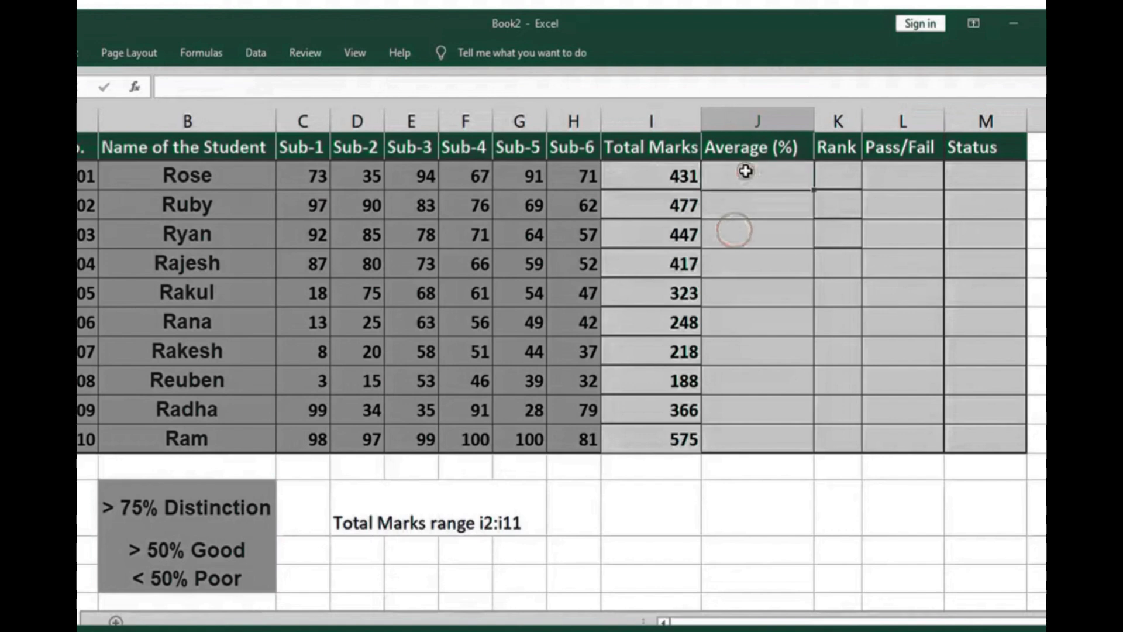
Calculate the first student's Average (%) in J2 by dividing the total marks by six with =I2/6
double_click(745, 171)
type("=")
left_click(661, 170)
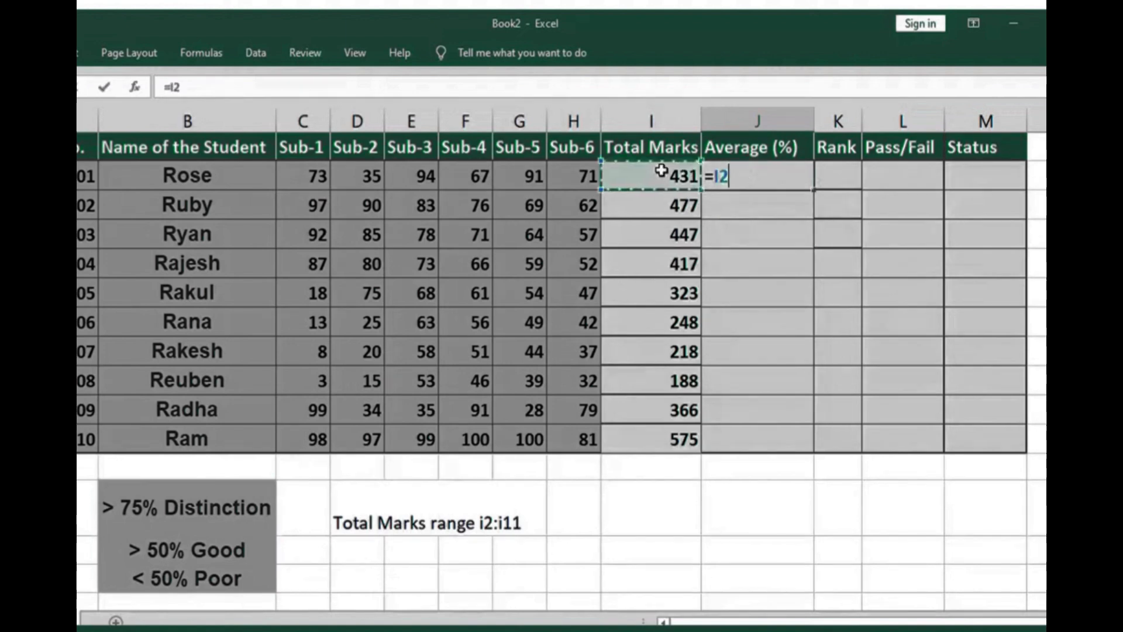
type("/")
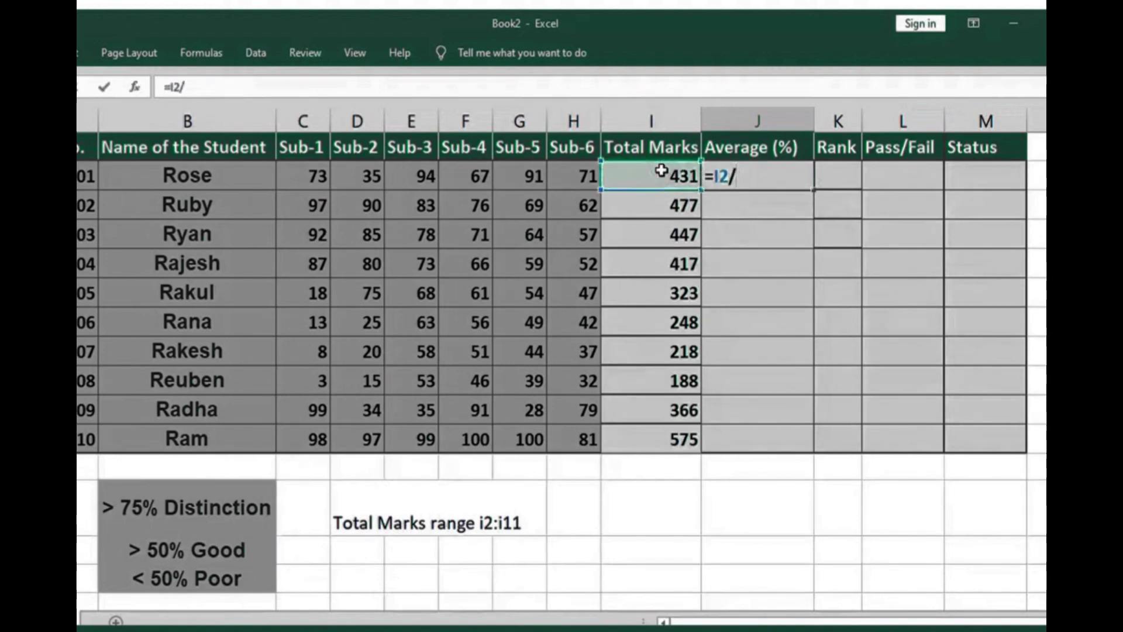
type("6")
key("Return")
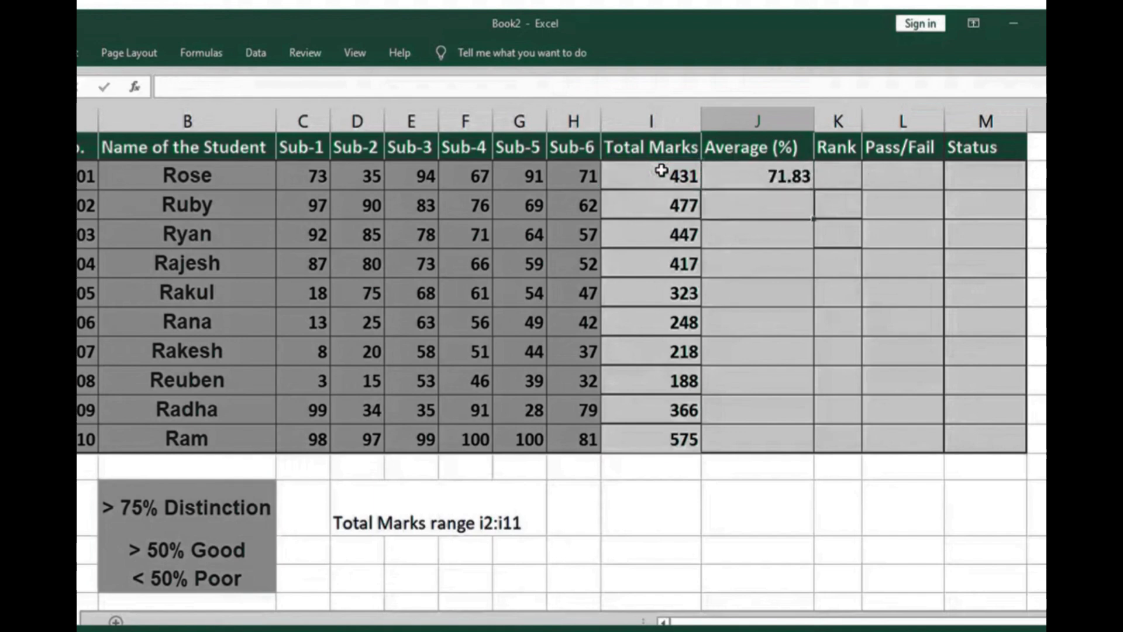
Fill the Average (%) formula from J2 down to J11 for the remaining students
left_click(748, 175)
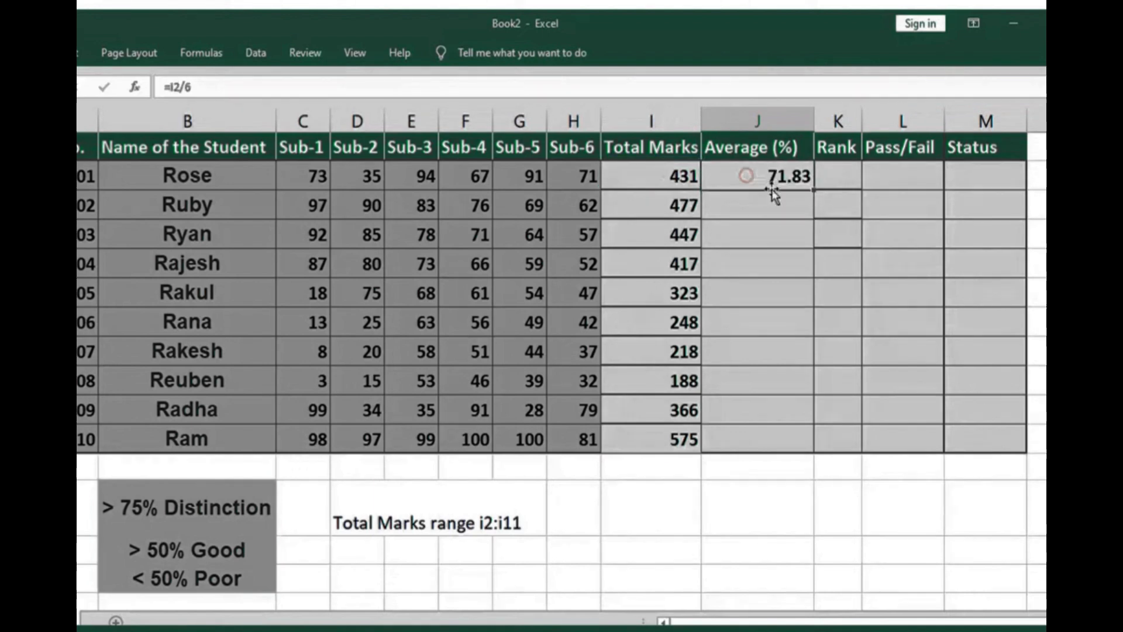
left_click_drag(813, 193, 811, 452)
left_click(781, 487)
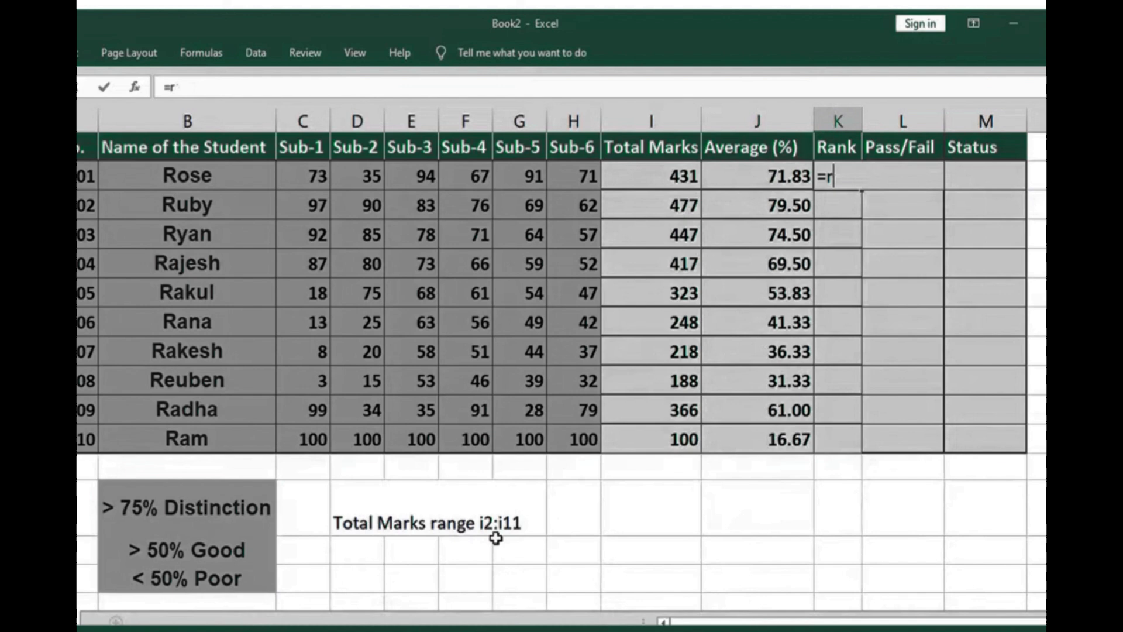
Rank the first student's total marks in K2 with the formula =RANK(I2,$I$2:$I$11)
key("BackSpace")
type("=rank(")
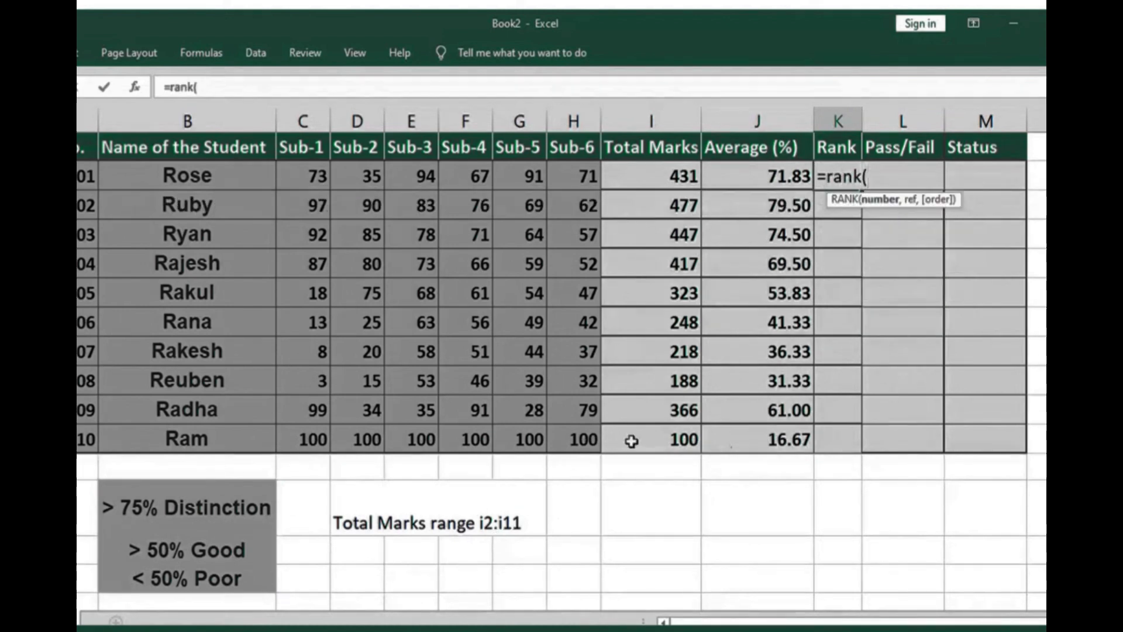
left_click(657, 177)
type(",")
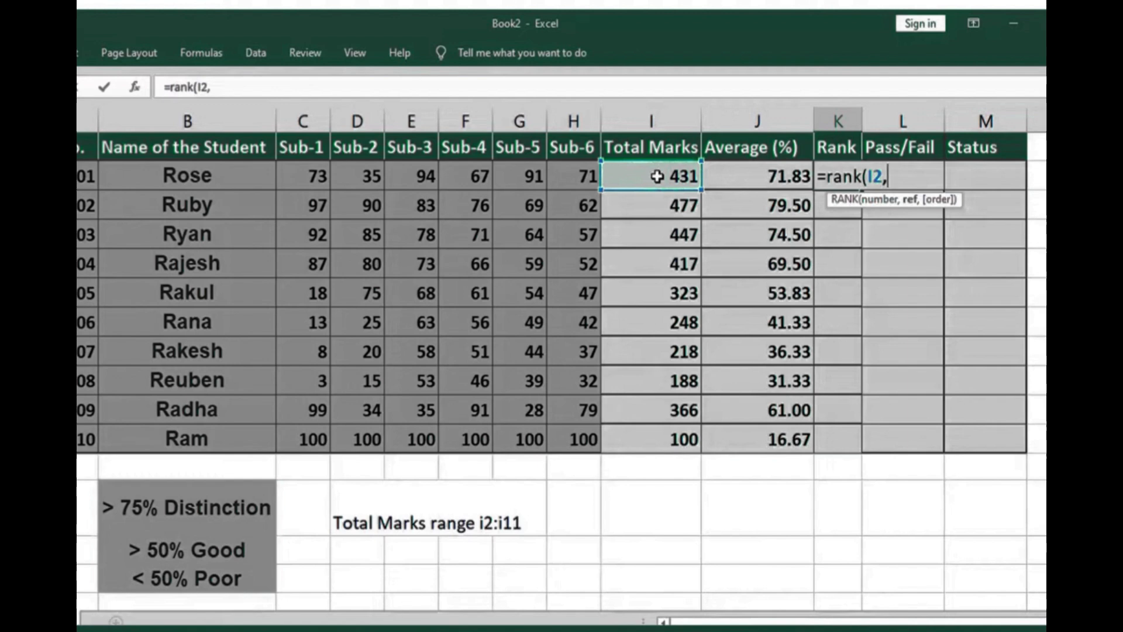
type("$i$2:")
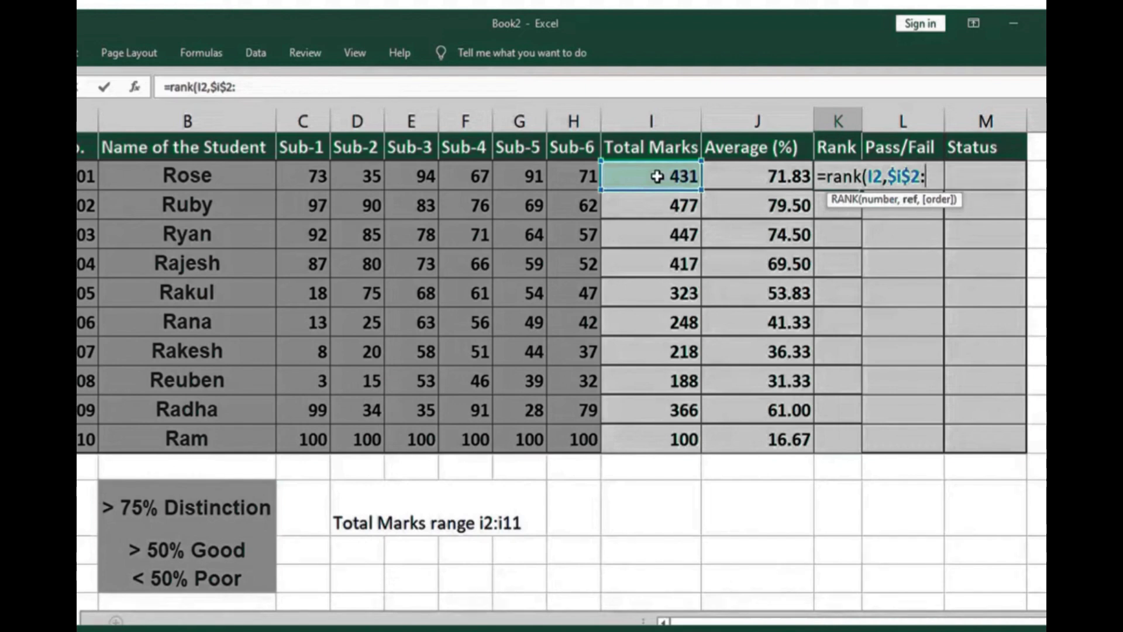
type("$i$1")
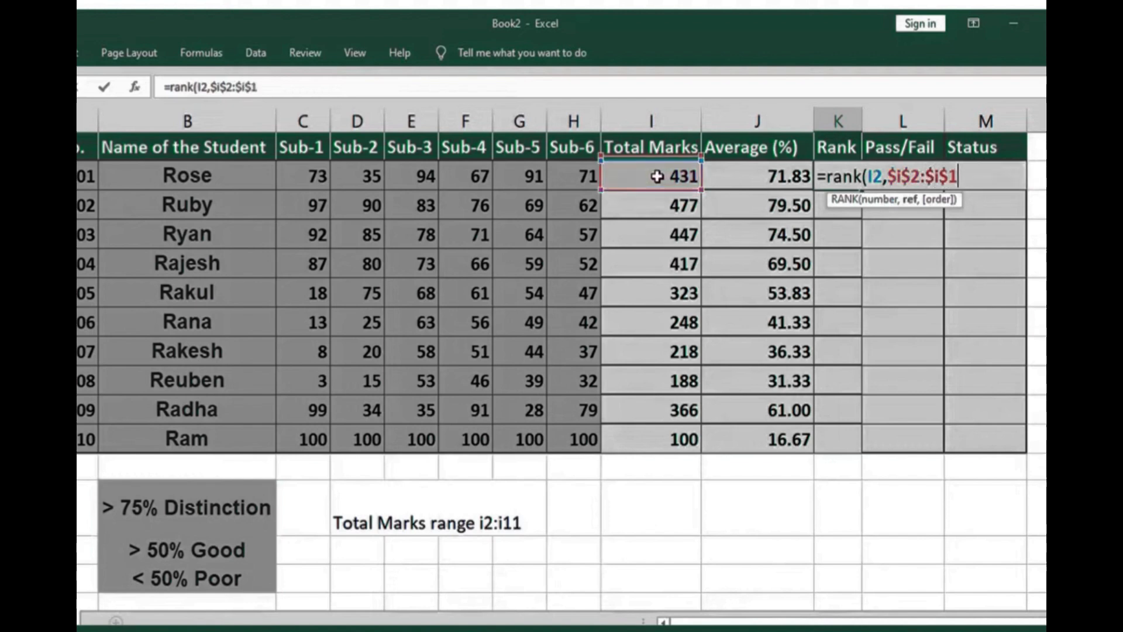
type("1)")
key("Return")
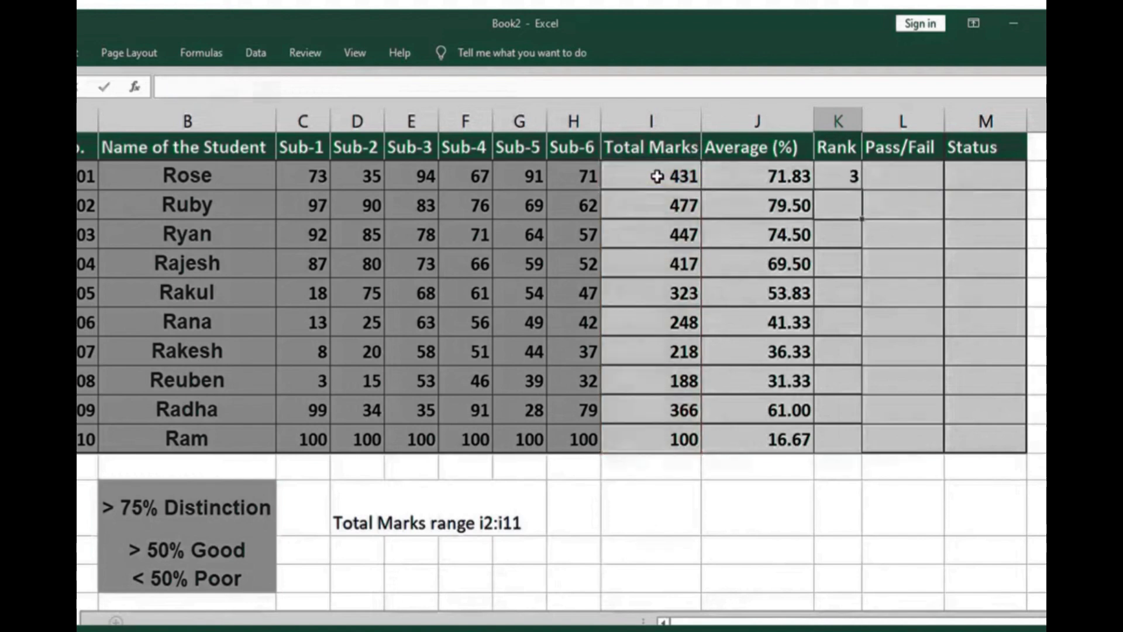
Fill the Rank formula from K2 down to K11 and select the last student's rank cell
left_click(831, 178)
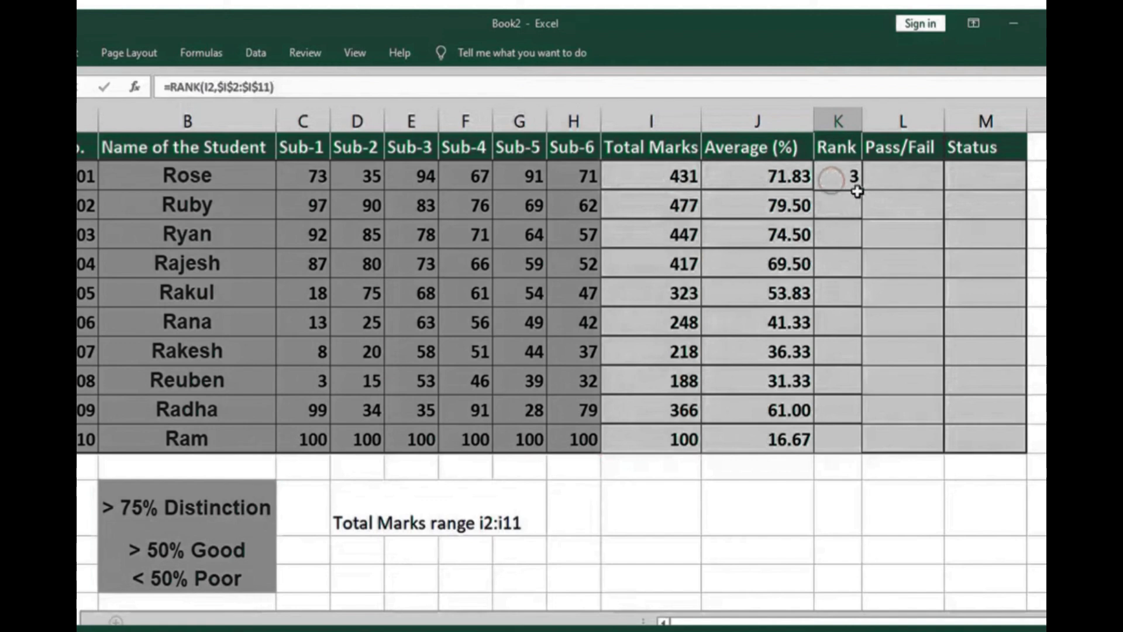
left_click_drag(861, 192, 853, 447)
left_click(829, 513)
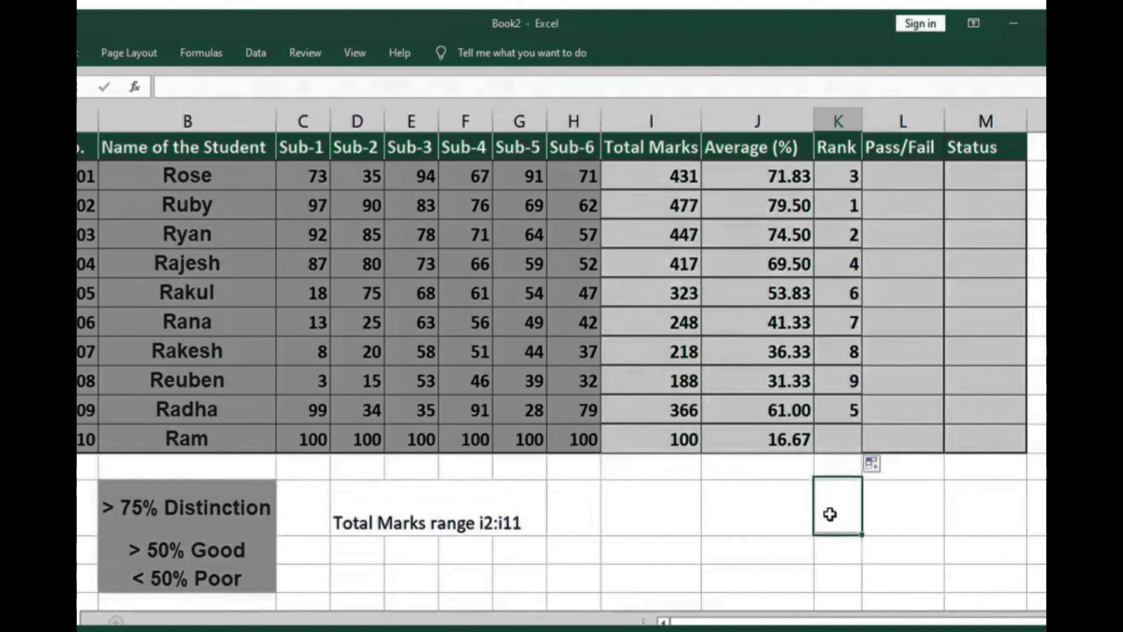
left_click(849, 439)
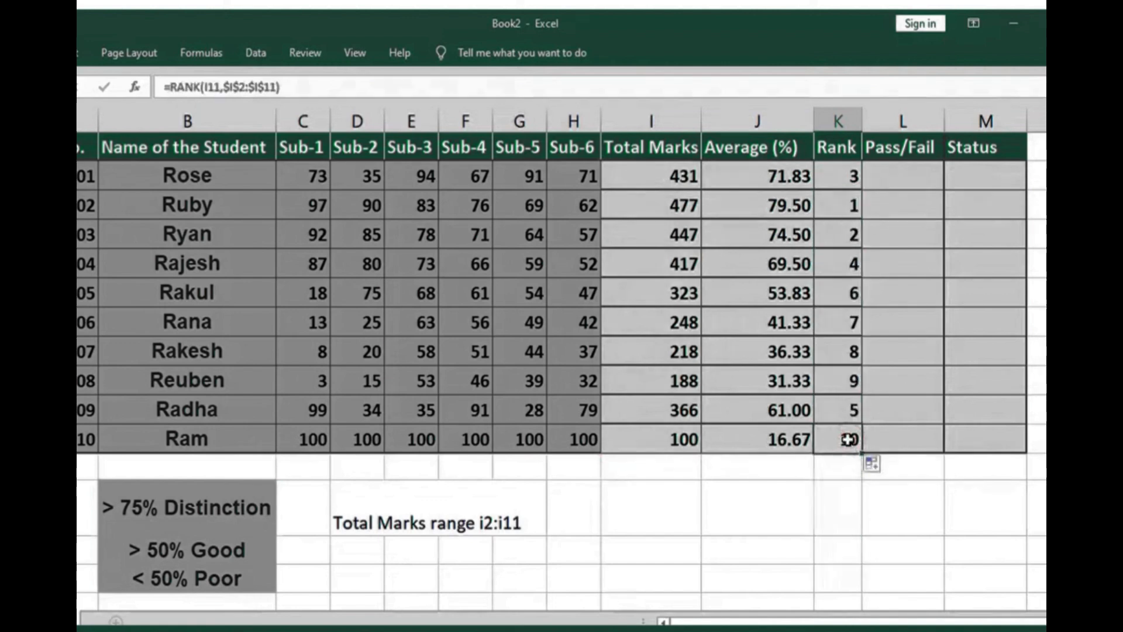
Replace the last student's fixed Total Marks in I11 by filling the SUM formula down from I10
double_click(847, 438)
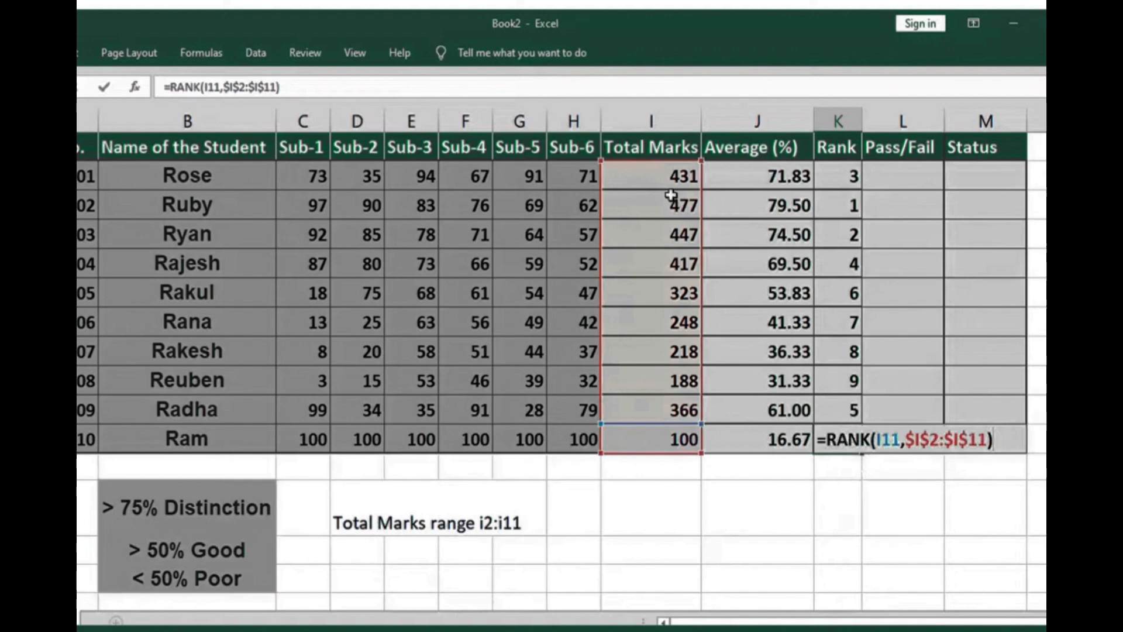
left_click(816, 506)
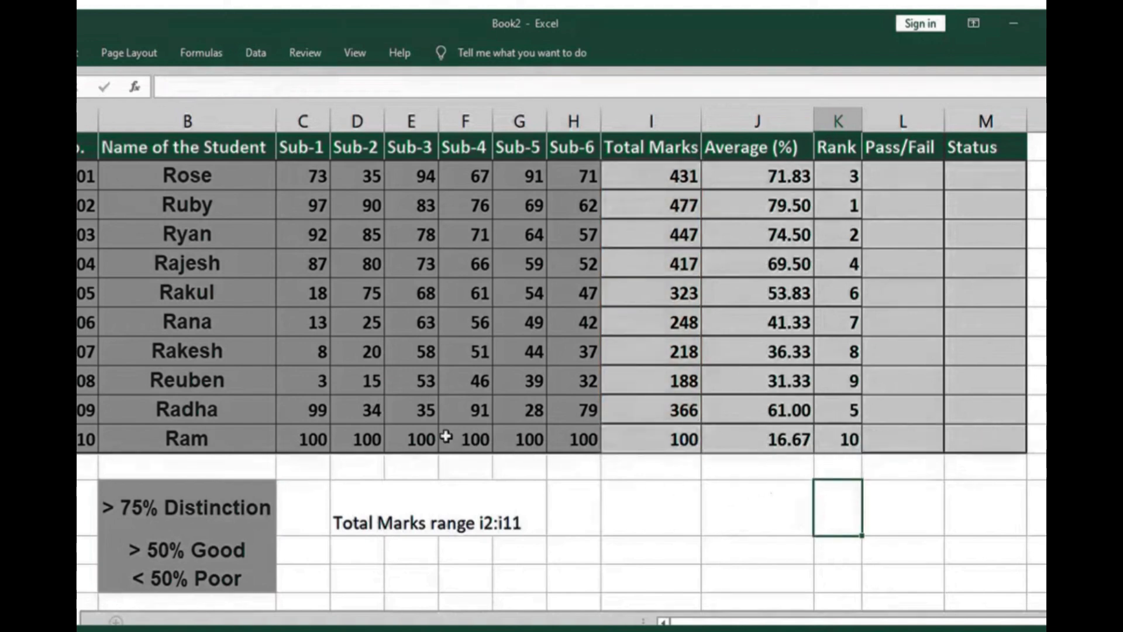
left_click(648, 434)
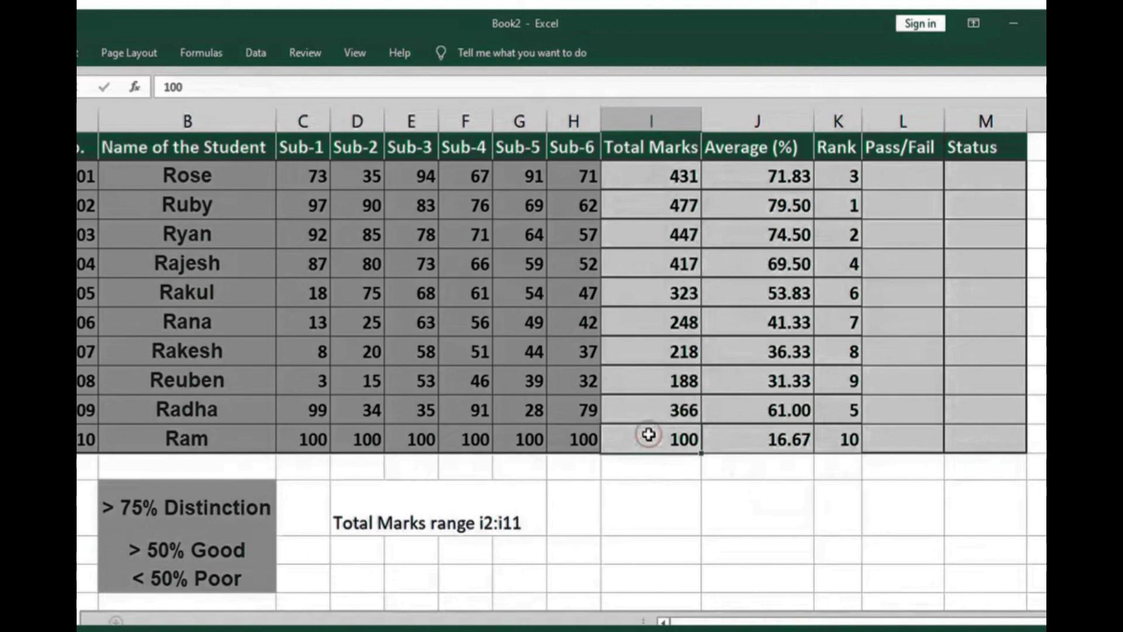
key("Delete")
left_click(657, 409)
left_click_drag(701, 423, 704, 455)
left_click(743, 501)
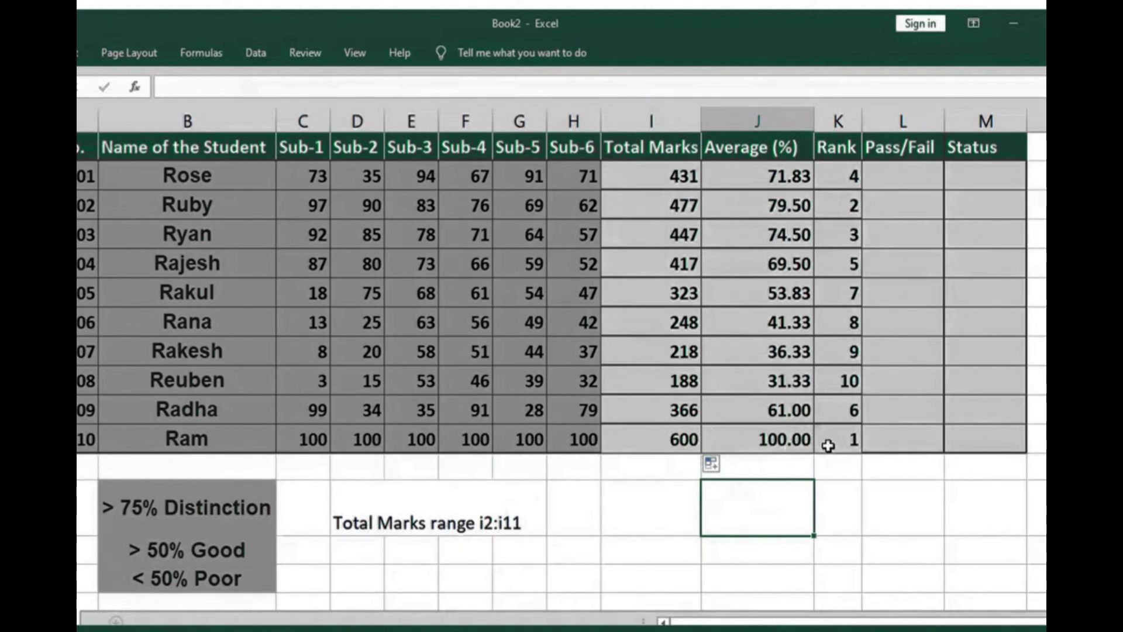
Set the last student's Sub-1, Sub-2 and Sub-3 marks in C11:E11 to 80 each
left_click(318, 436)
type("80")
key("Return")
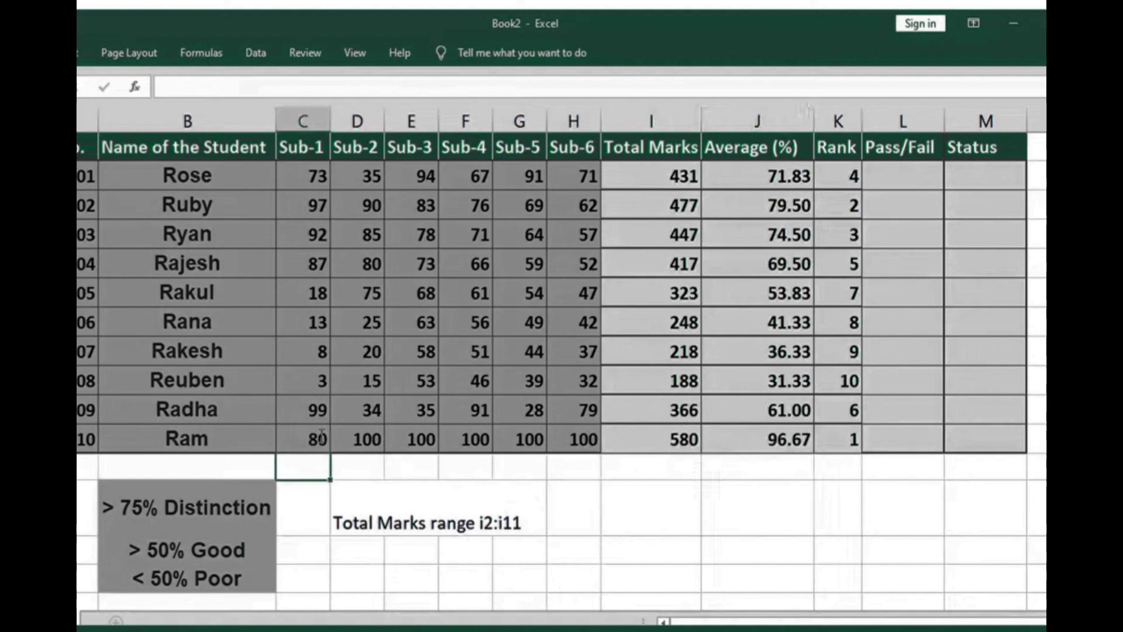
key("Up")
key("Right")
type("80")
key("Return")
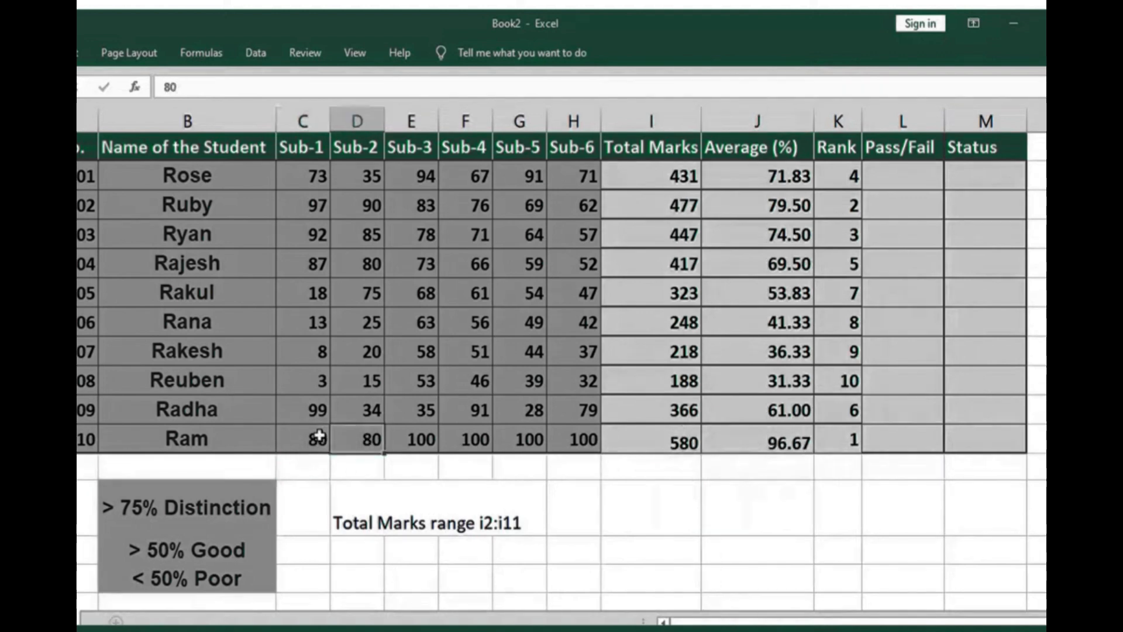
key("Up")
key("Right")
type("80")
key("Return")
Set the last student's Sub-4, Sub-5 and Sub-6 marks in F11:H11 to 80 each
key("Up")
key("Right")
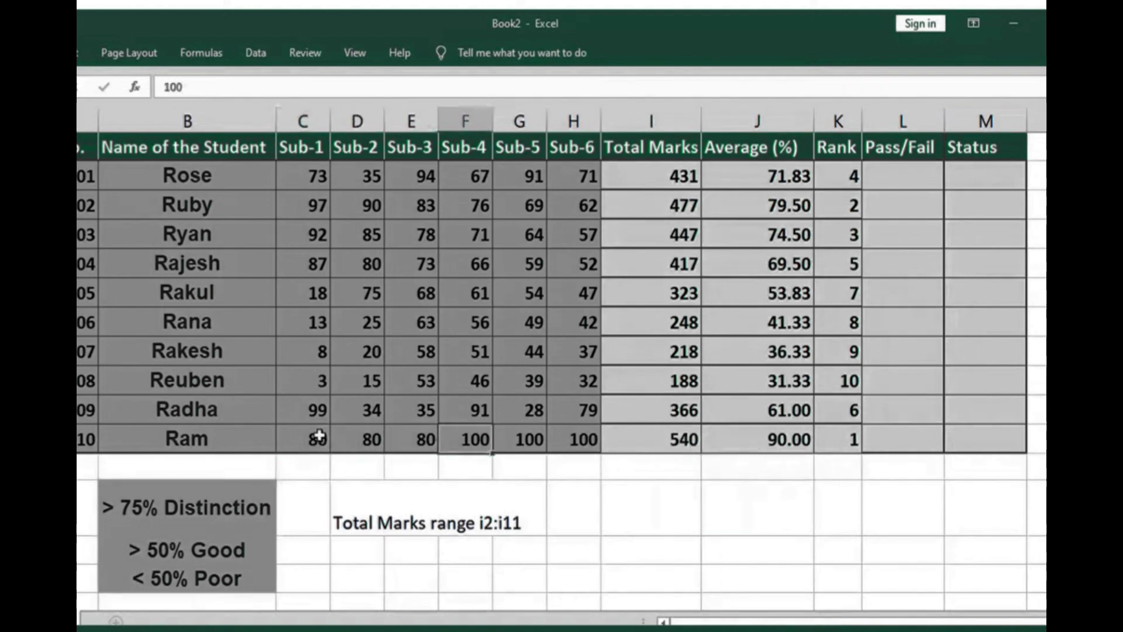
type("80")
key("Return")
key("Up")
key("Right")
type("80")
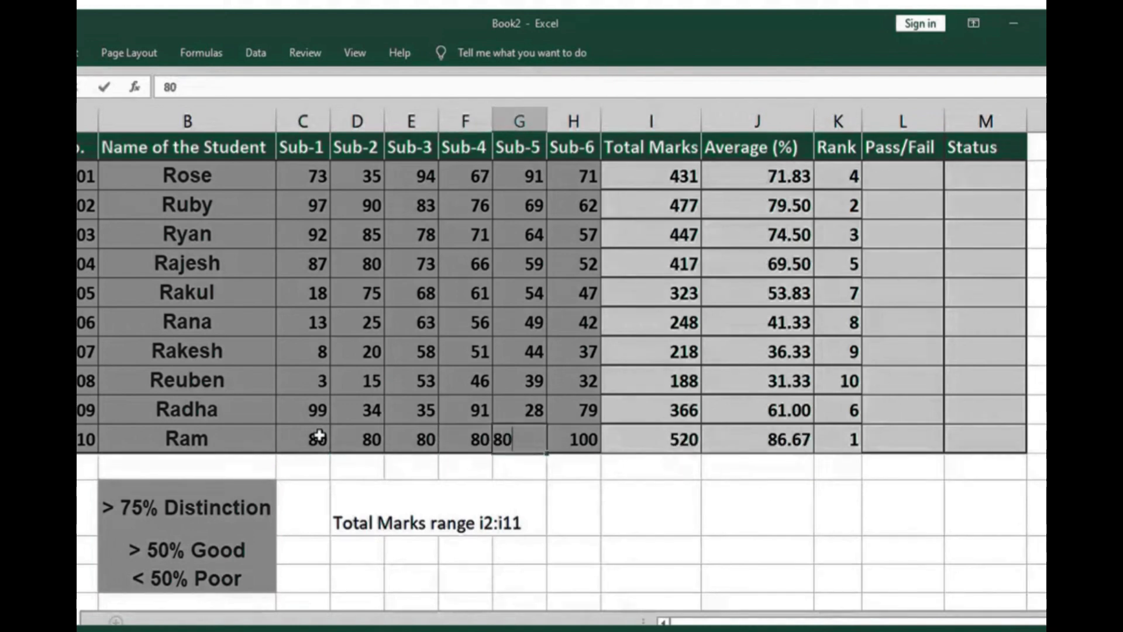
key("Return")
key("Up")
key("Right")
type("80")
key("Return")
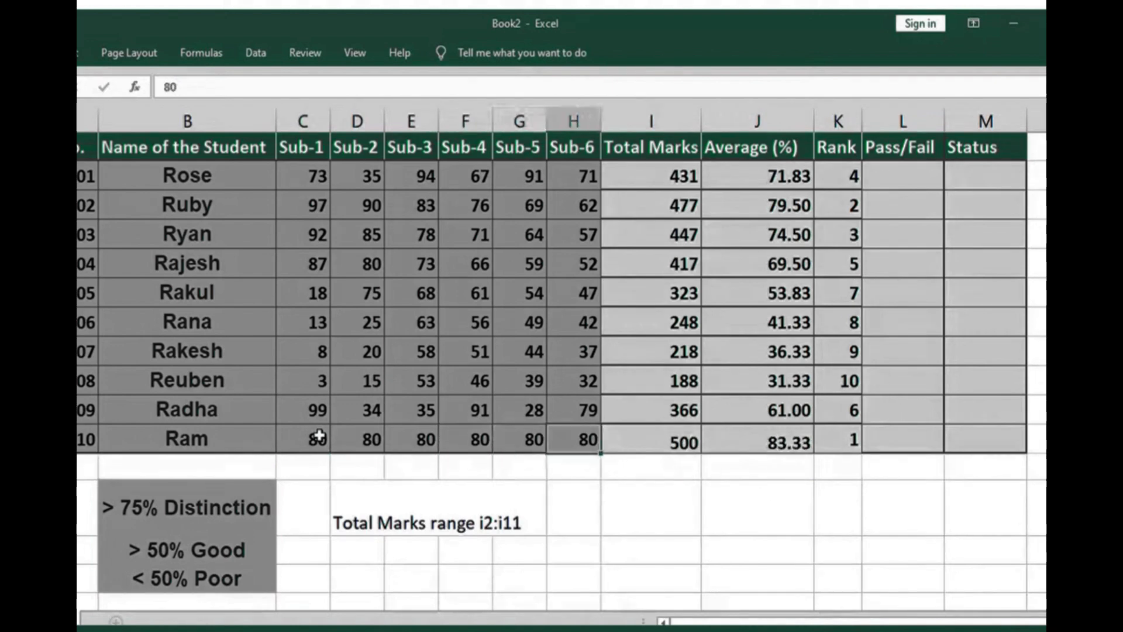
key("Up")
key("Right")
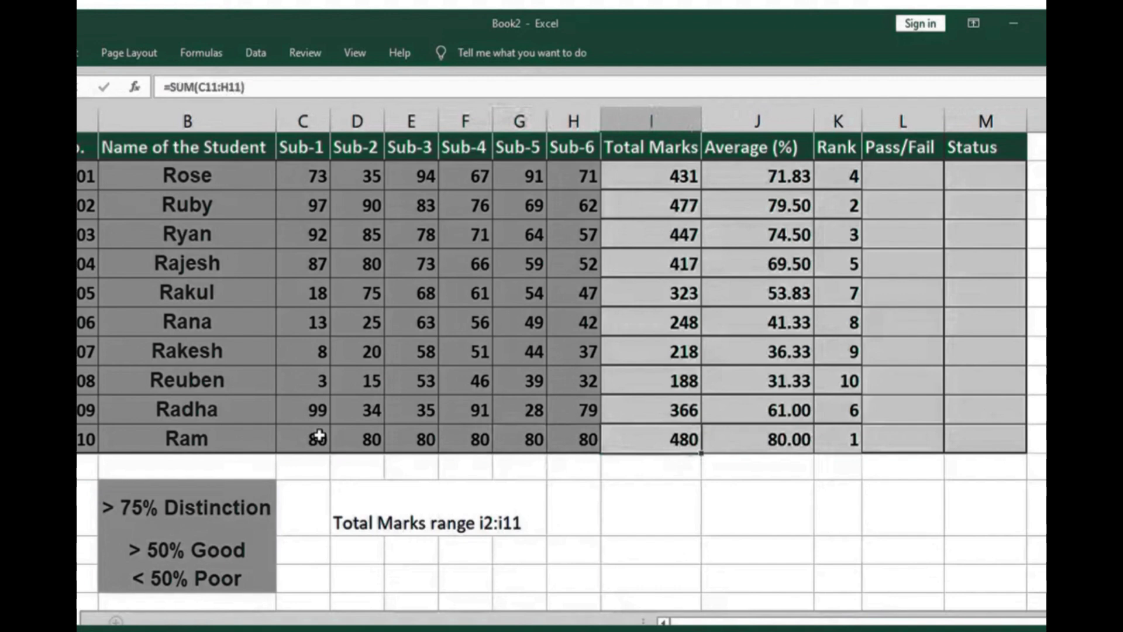
key("Up")
key("Up")
key("Up")
key("Up")
key("Down")
key("Down")
key("Down")
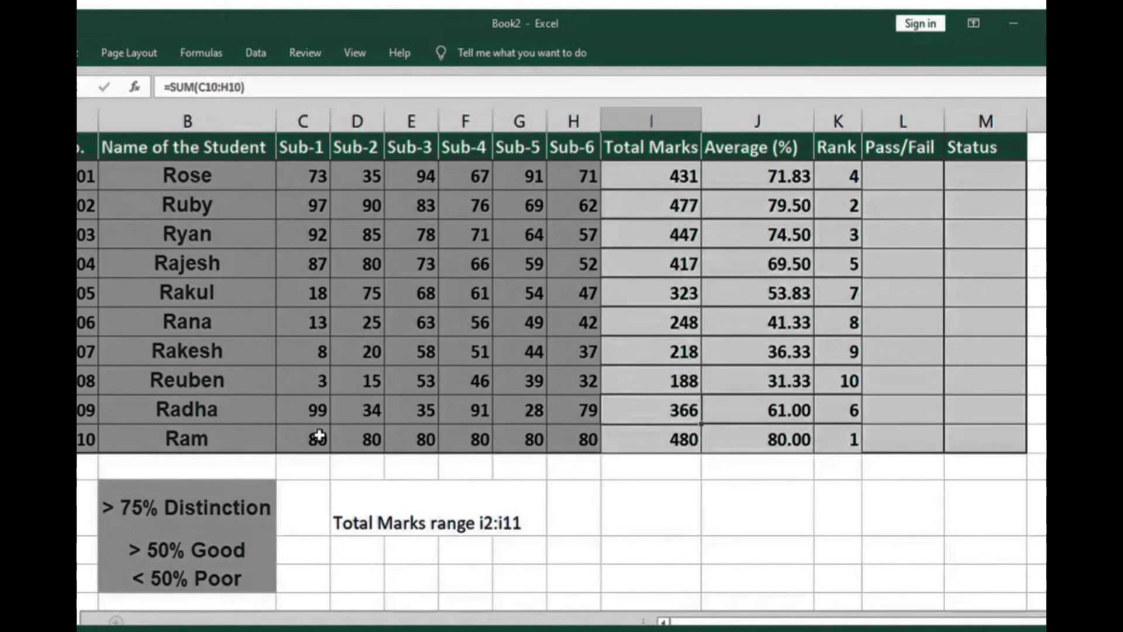
key("Down")
Change the last student's Sub-3 mark in E11 to 0
key("Left")
key("Left")
key("Left")
key("Left")
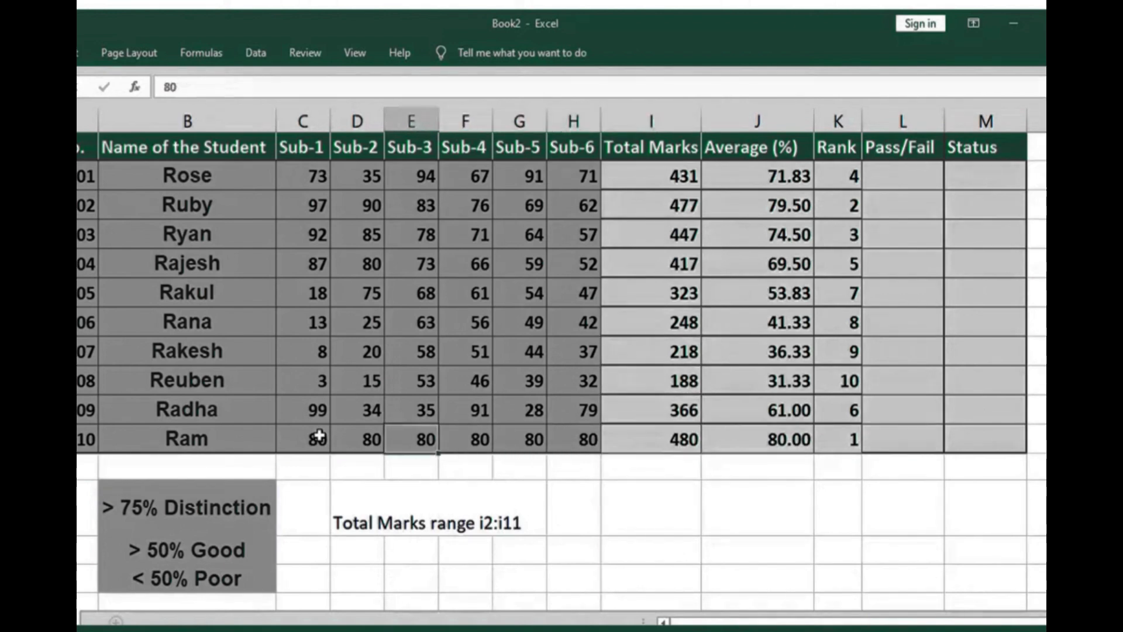
type("0")
key("Return")
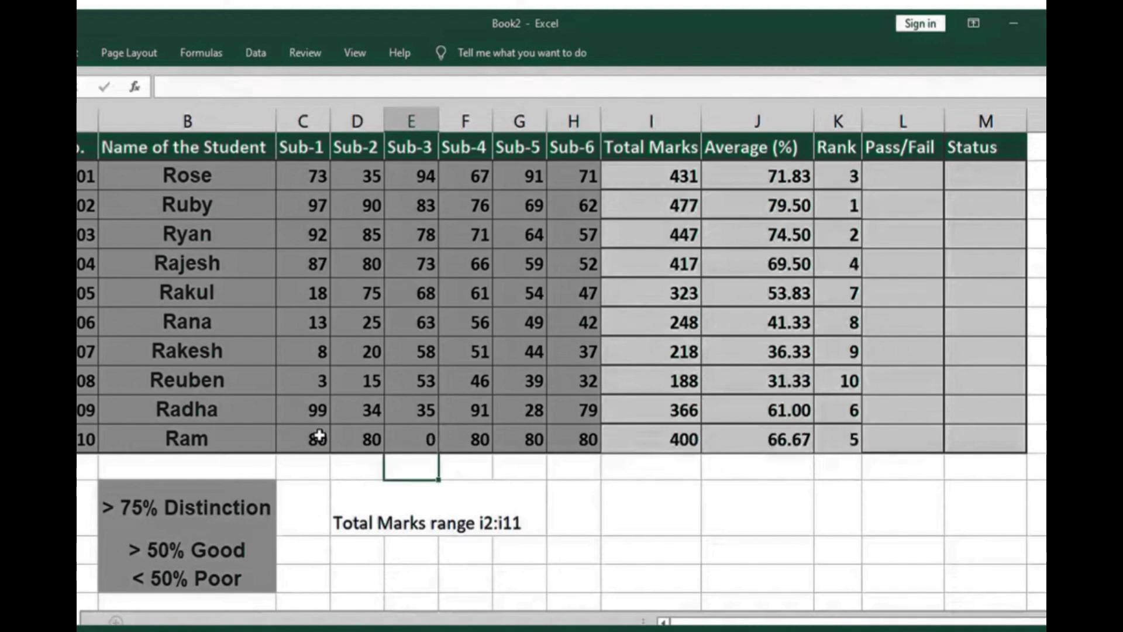
Check the Total Marks and Rank cells of the last student and of the second student
left_click(636, 442)
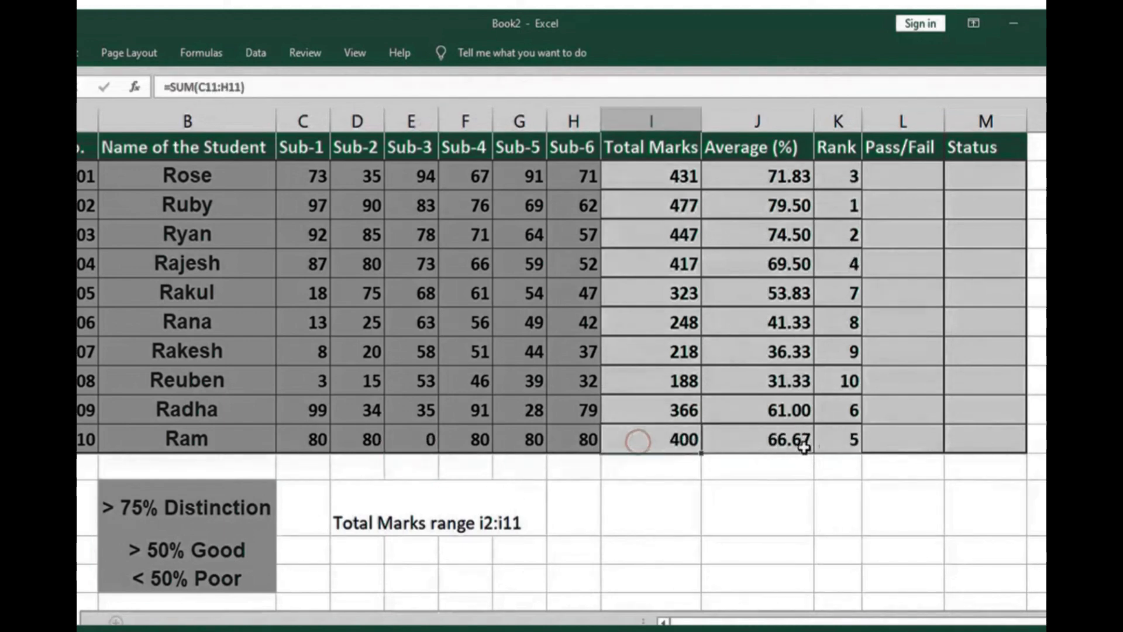
left_click(835, 440)
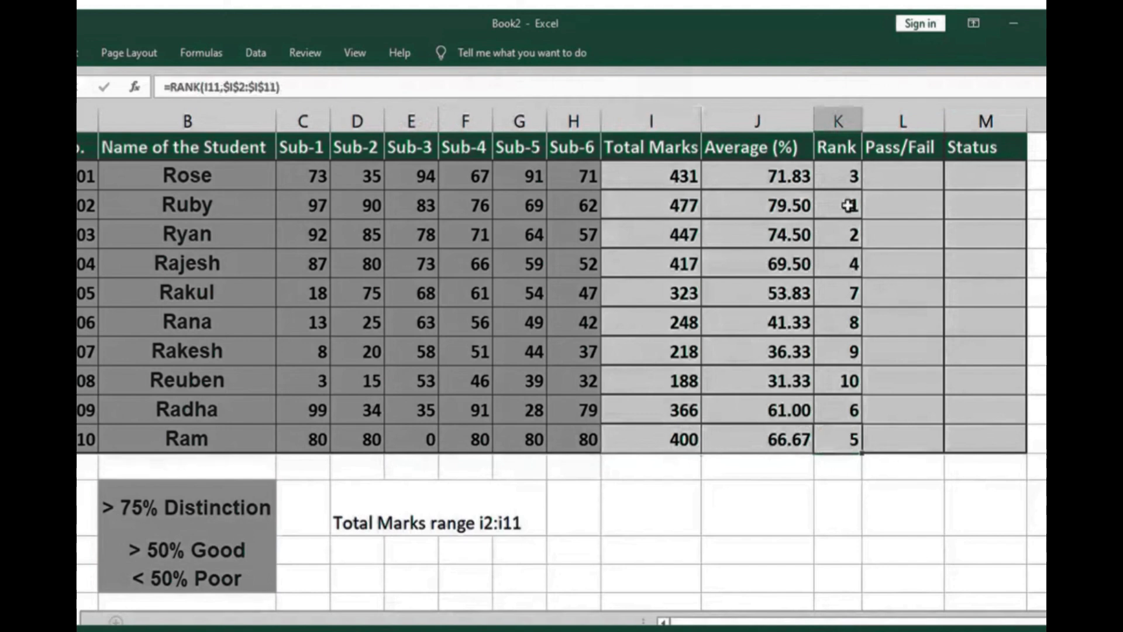
left_click(846, 206)
left_click(665, 207)
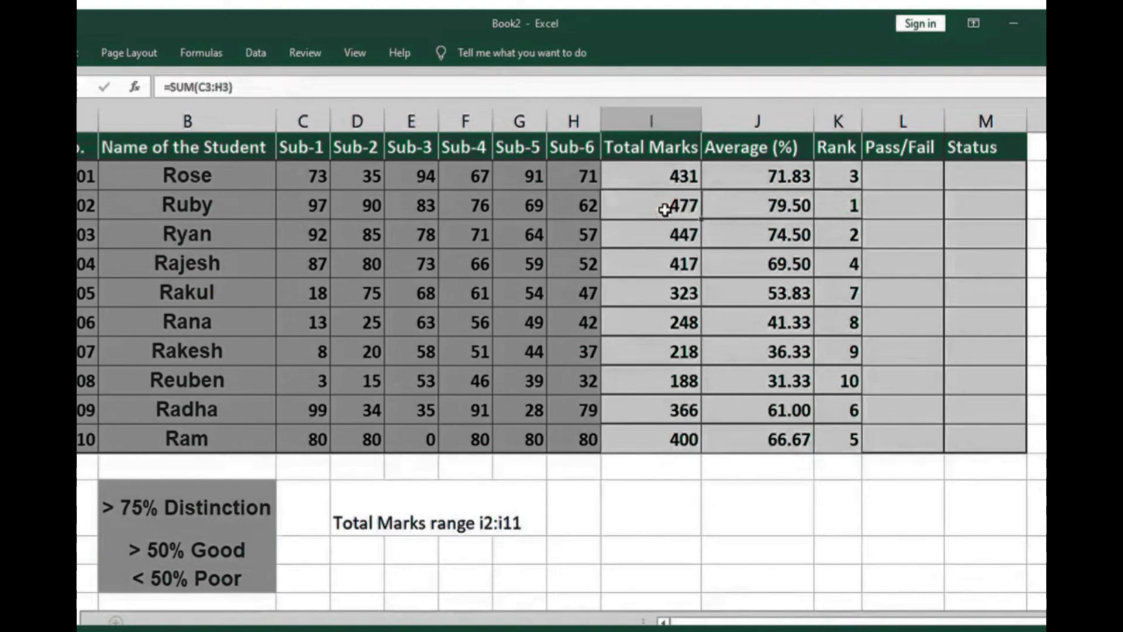
Evaluate the first student's Sub-1 mark alone in L2 with the formula =IF(C2>35,"pass","fail")
left_click(889, 170)
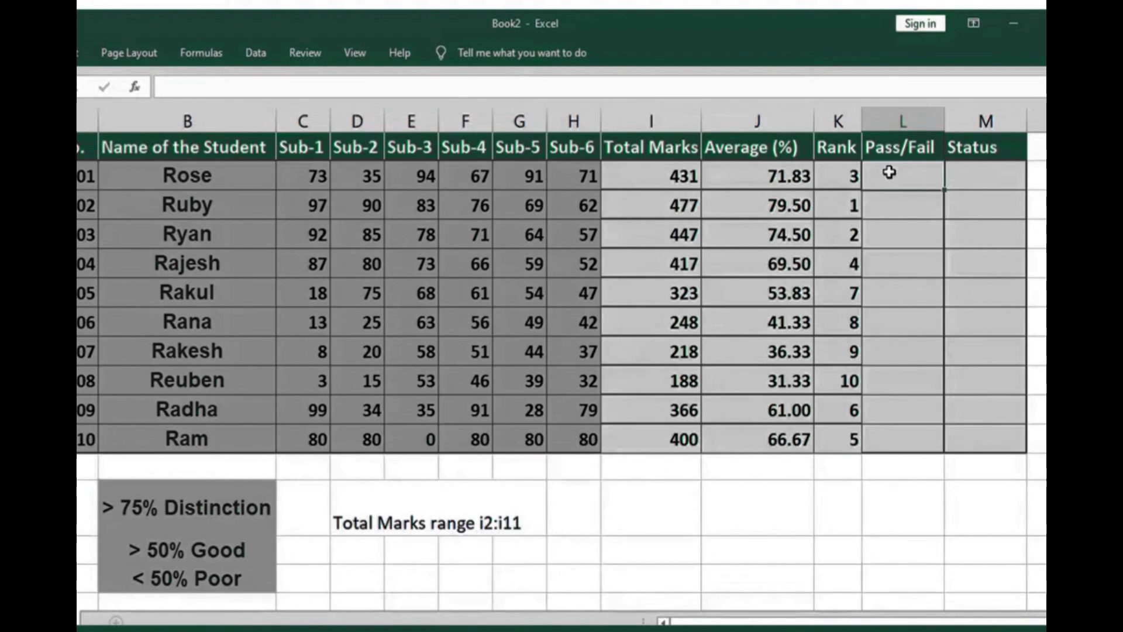
left_click(307, 178)
left_click(360, 178)
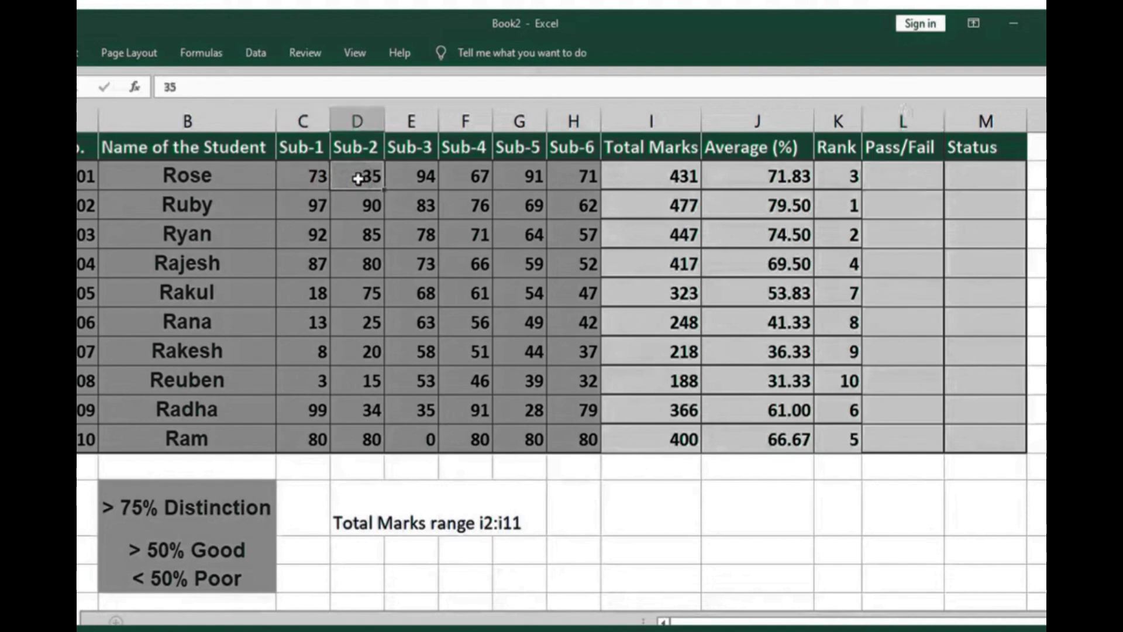
left_click(894, 167)
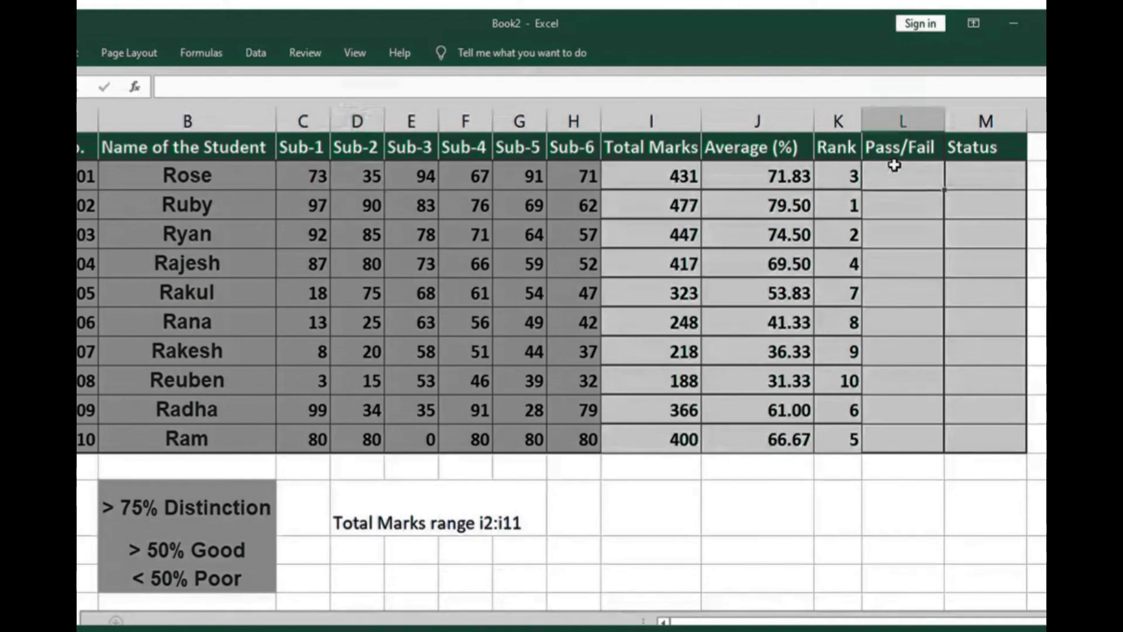
type("=if(")
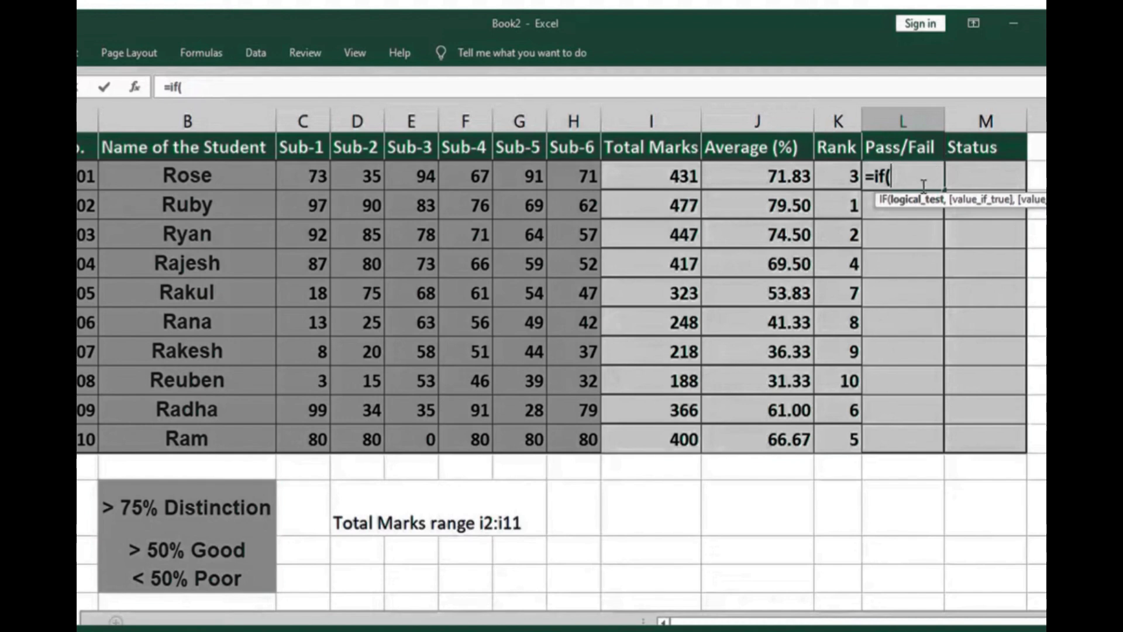
left_click(309, 175)
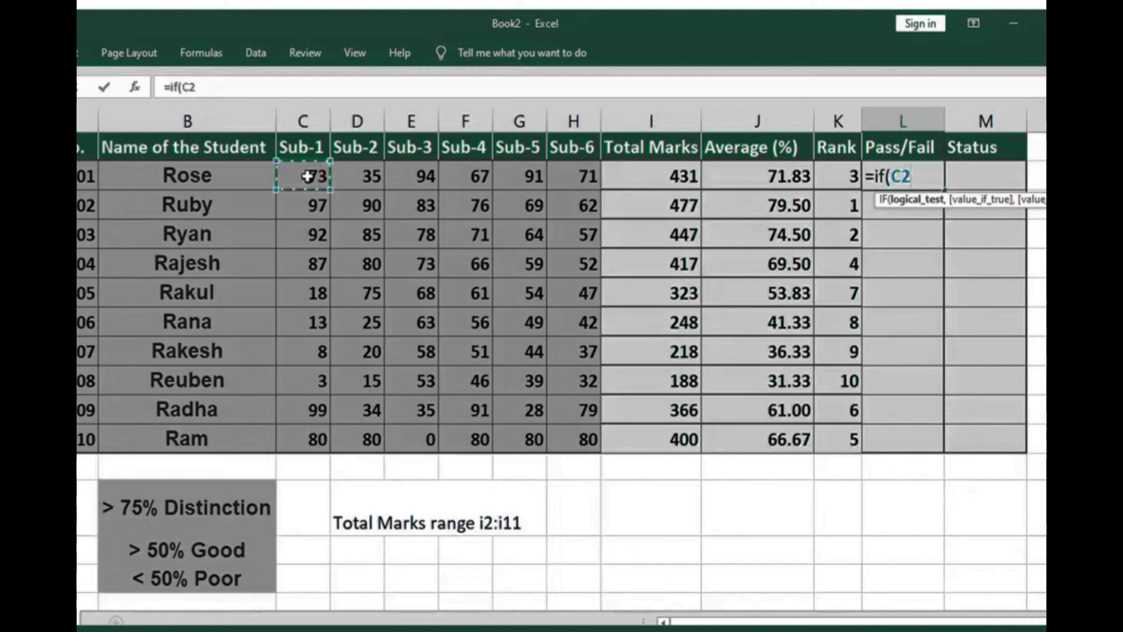
type(">35")
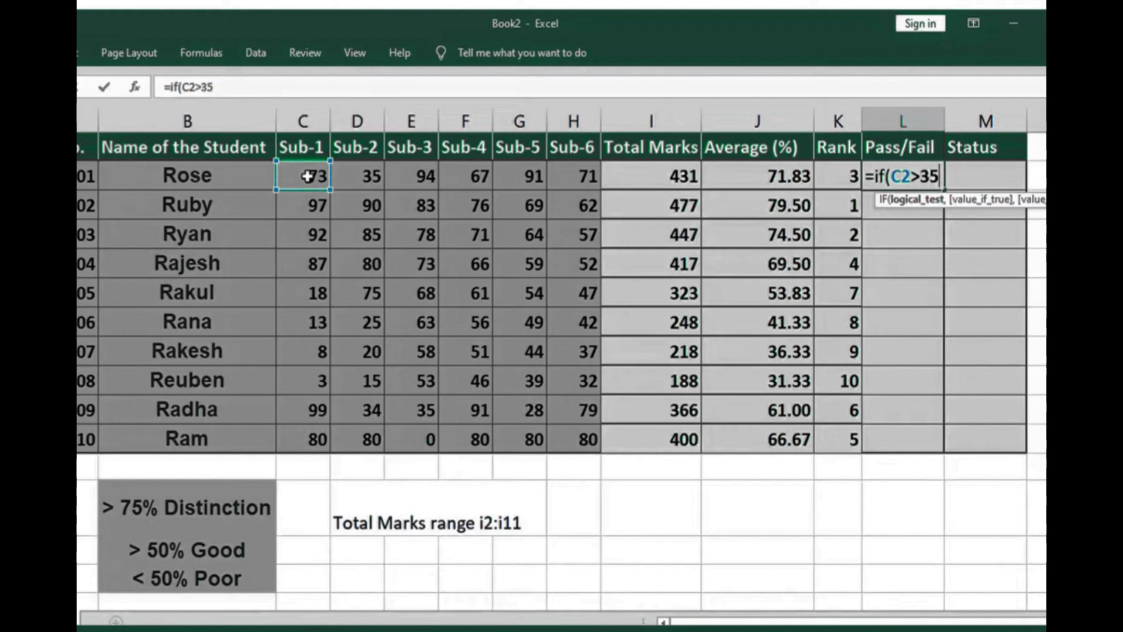
type(",")
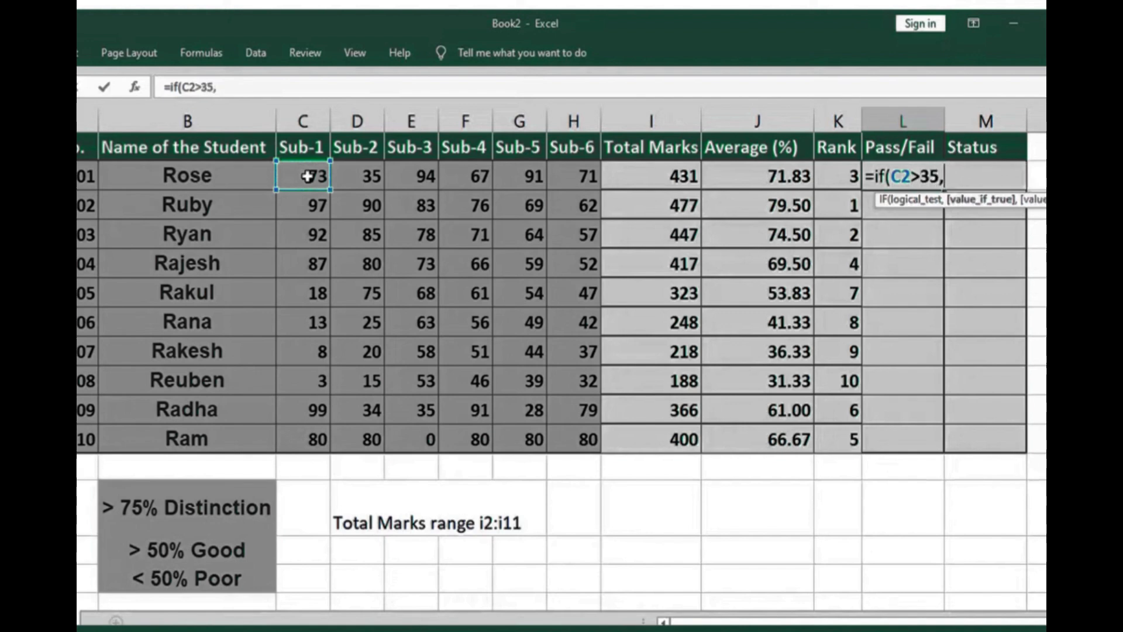
type("\"pass ")
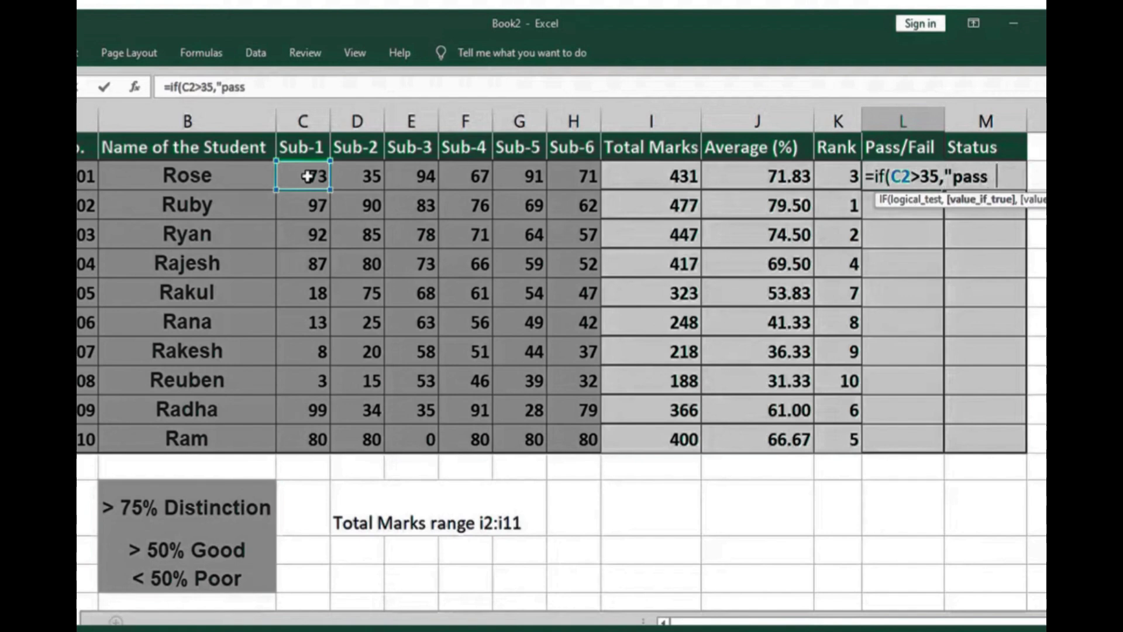
type("\",\"")
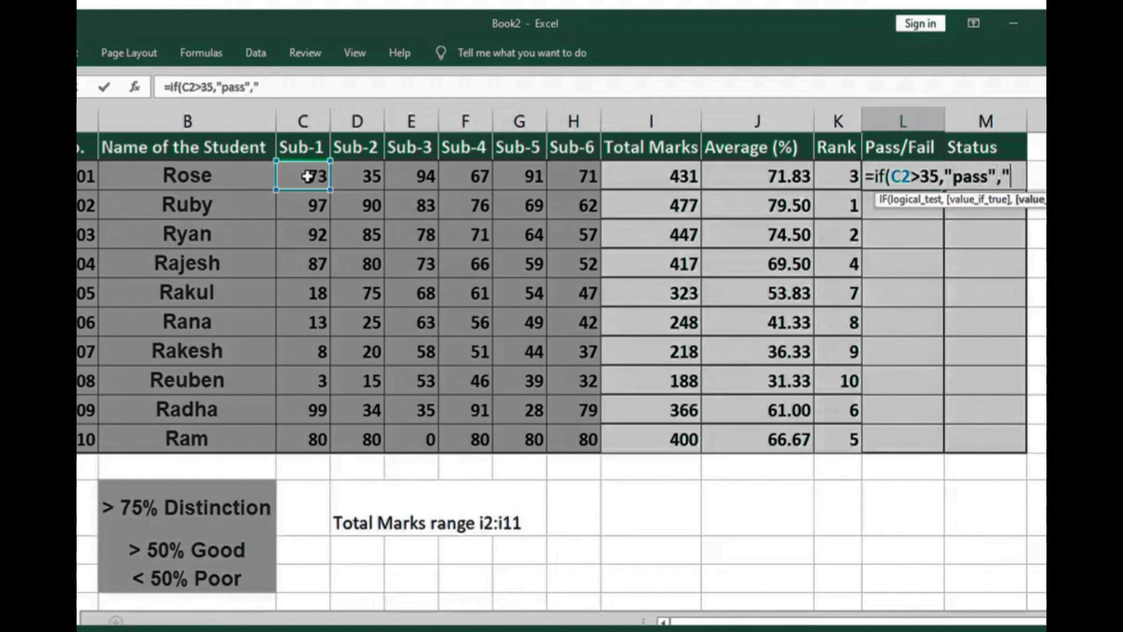
type("fail\")")
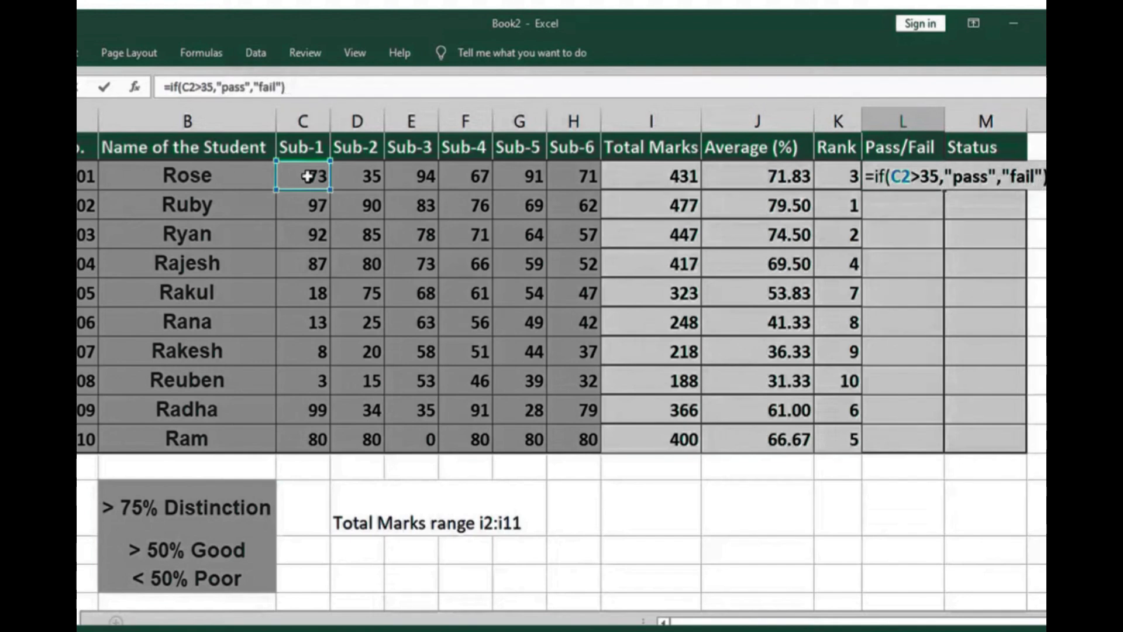
key("Return")
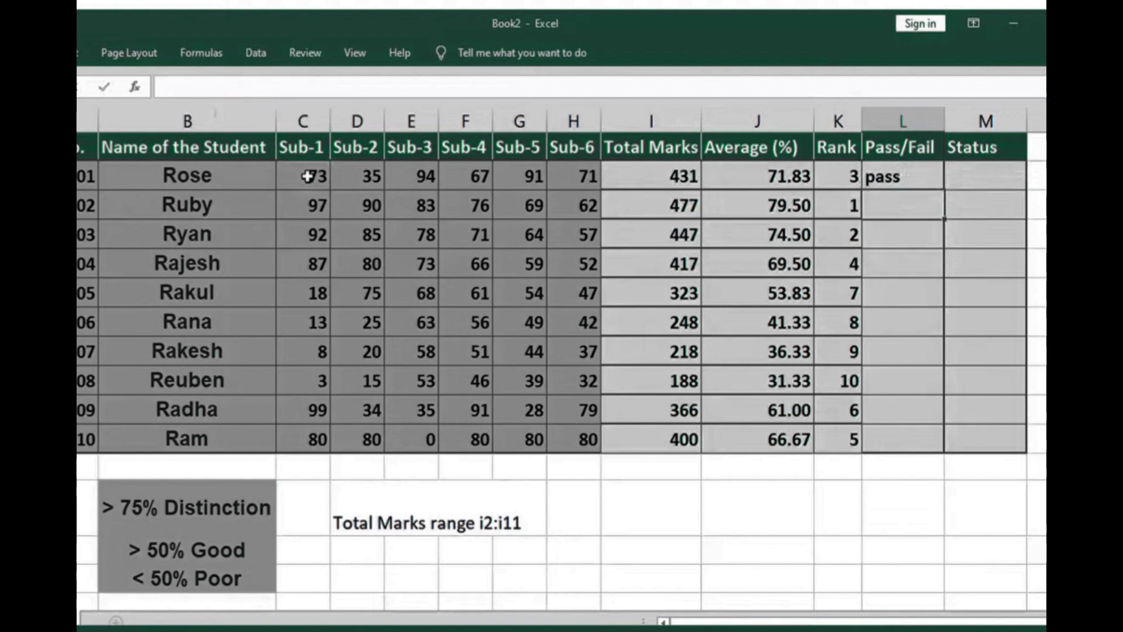
key("Up")
key("Return")
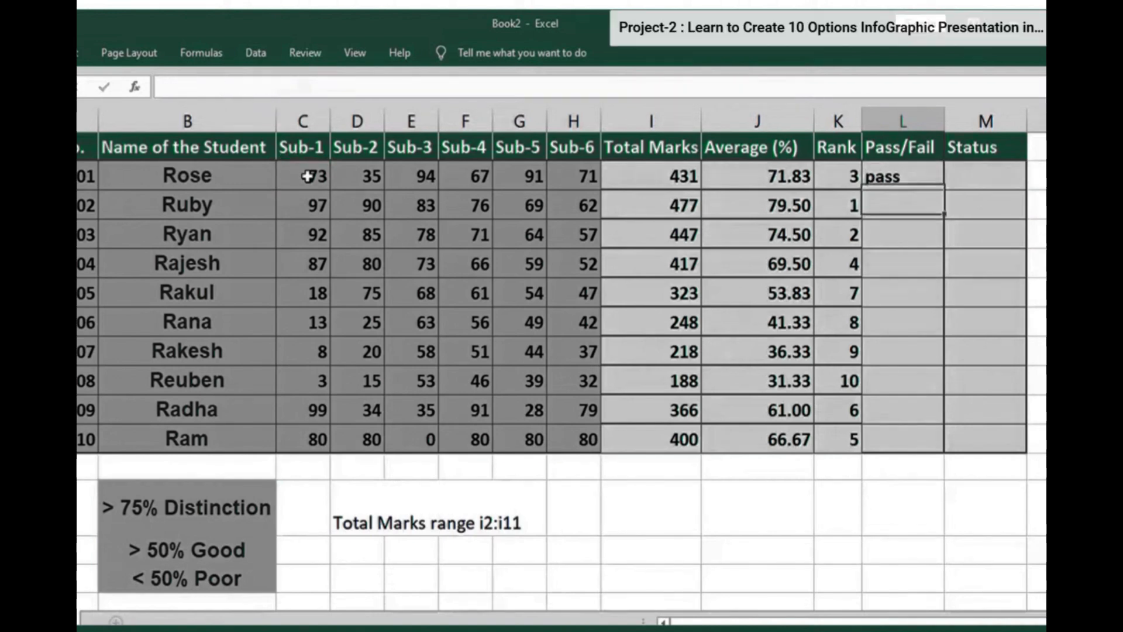
Start a new Pass/Fail formula in L2 with IF and AND, using C2>=35 as the first condition
key("Up")
type("=")
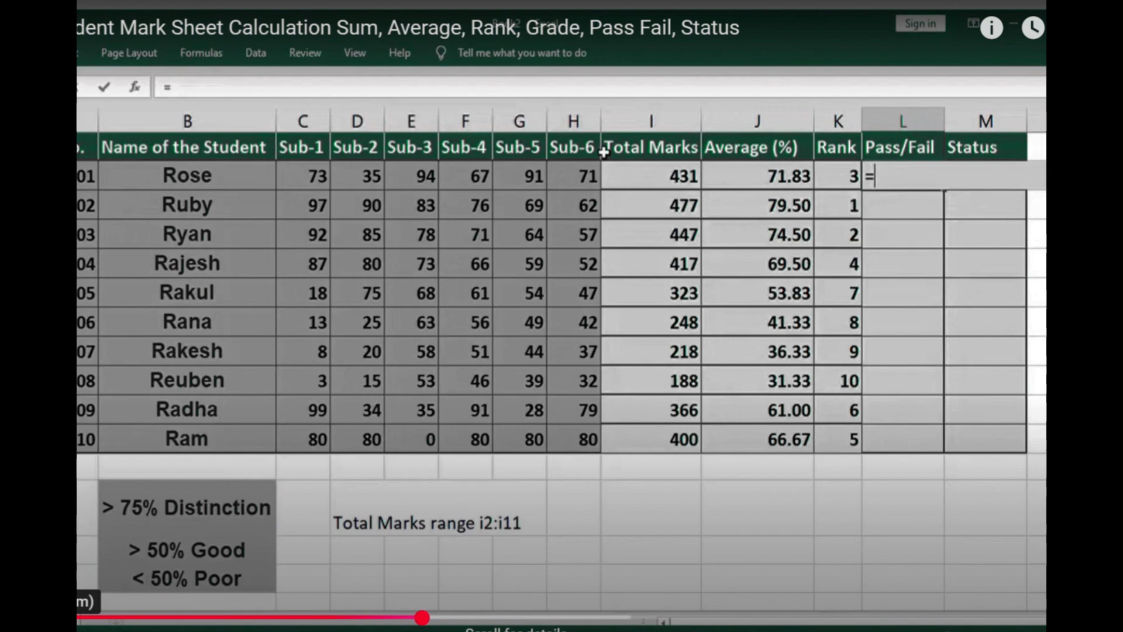
type("if")
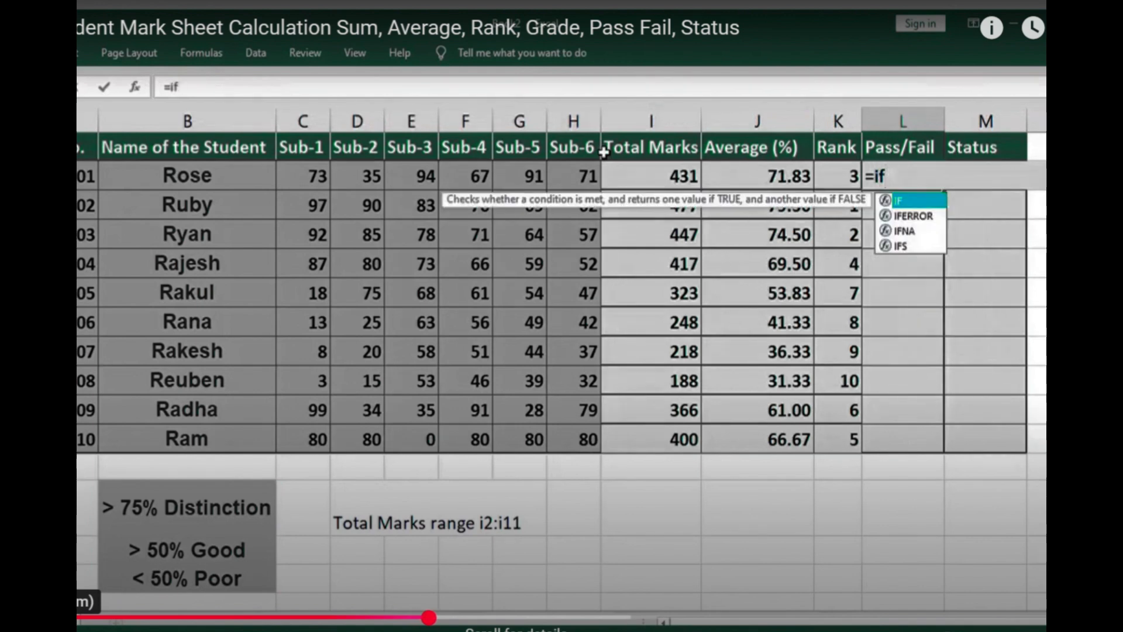
type("(and")
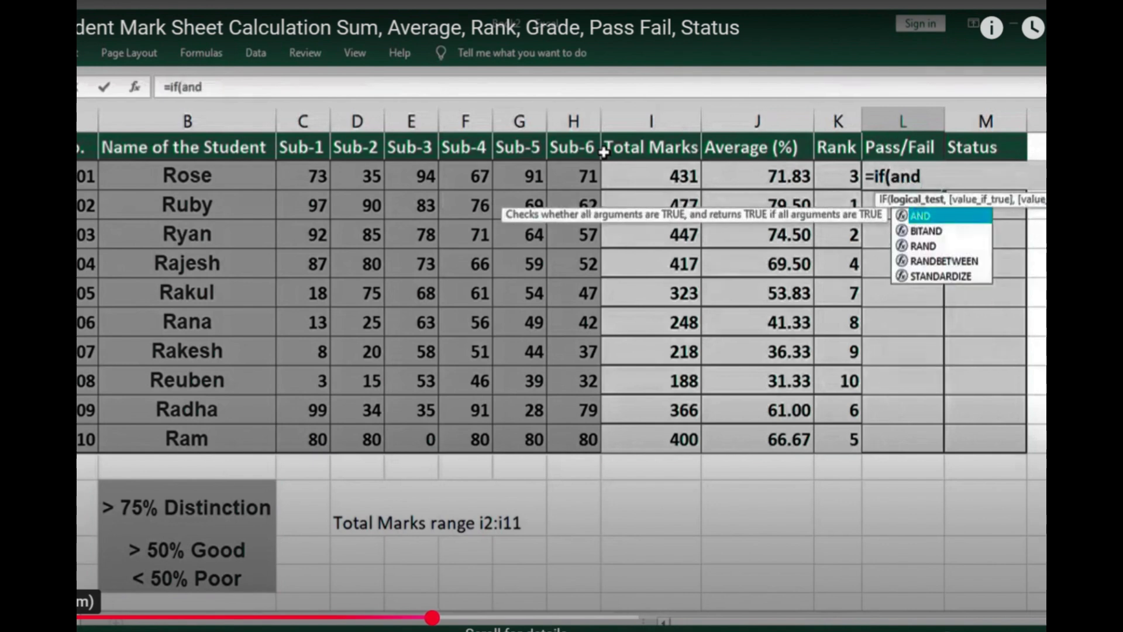
type("(")
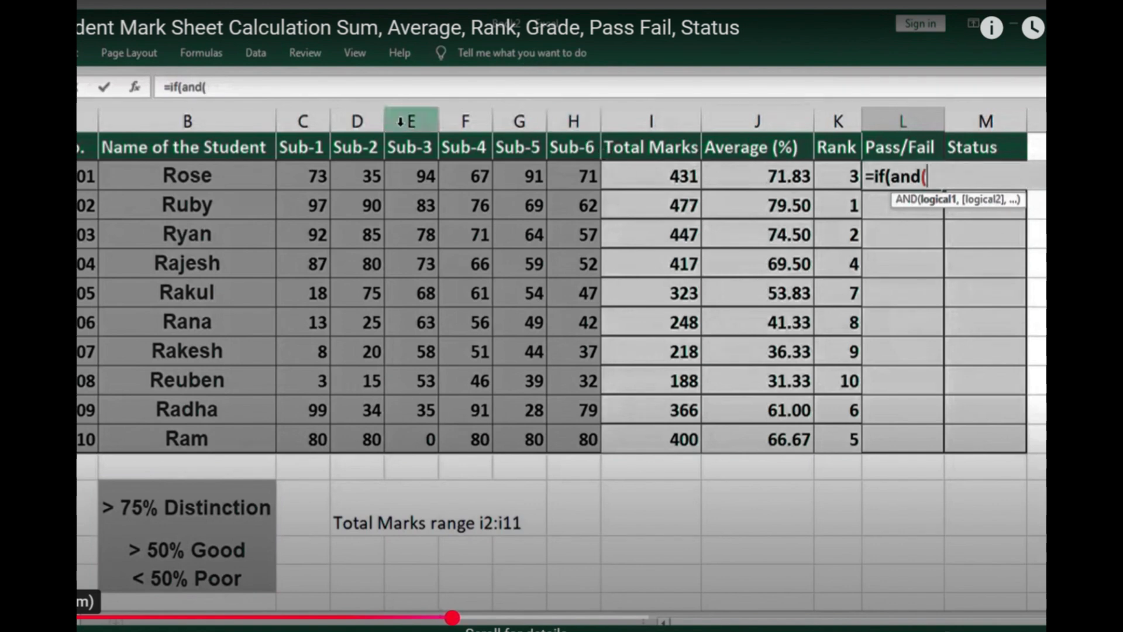
left_click(316, 176)
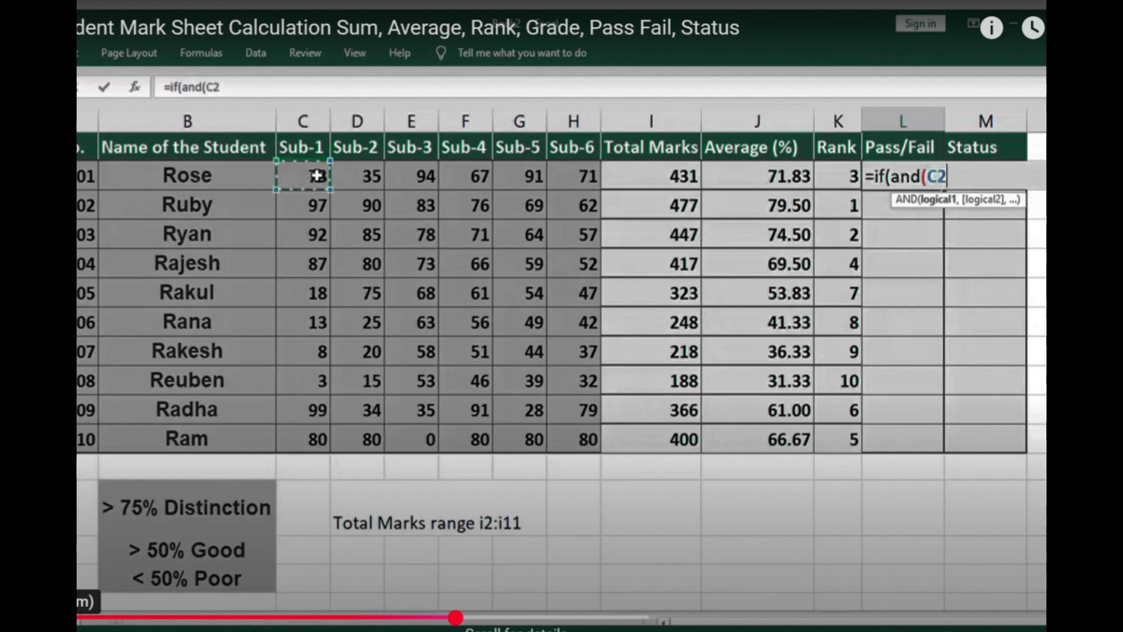
type(">=")
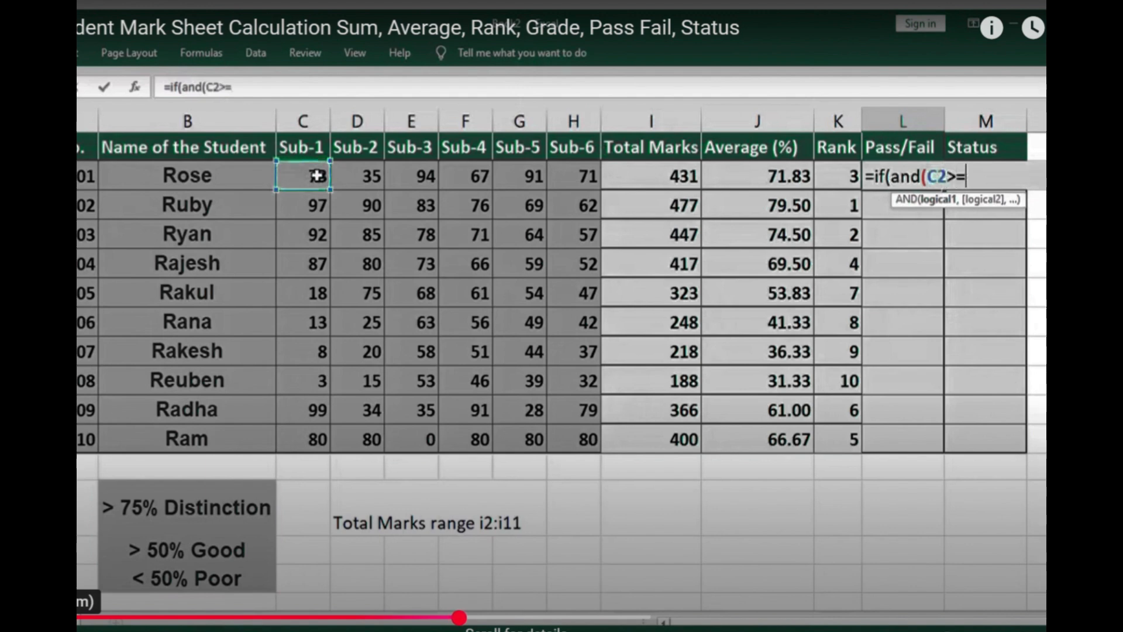
type("35")
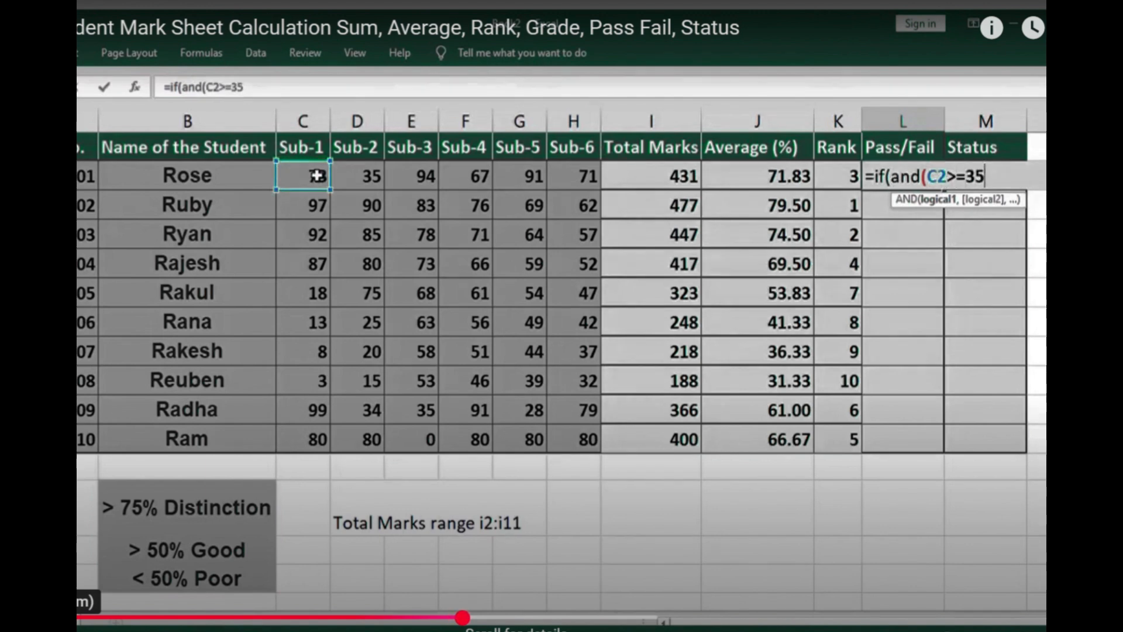
type(",")
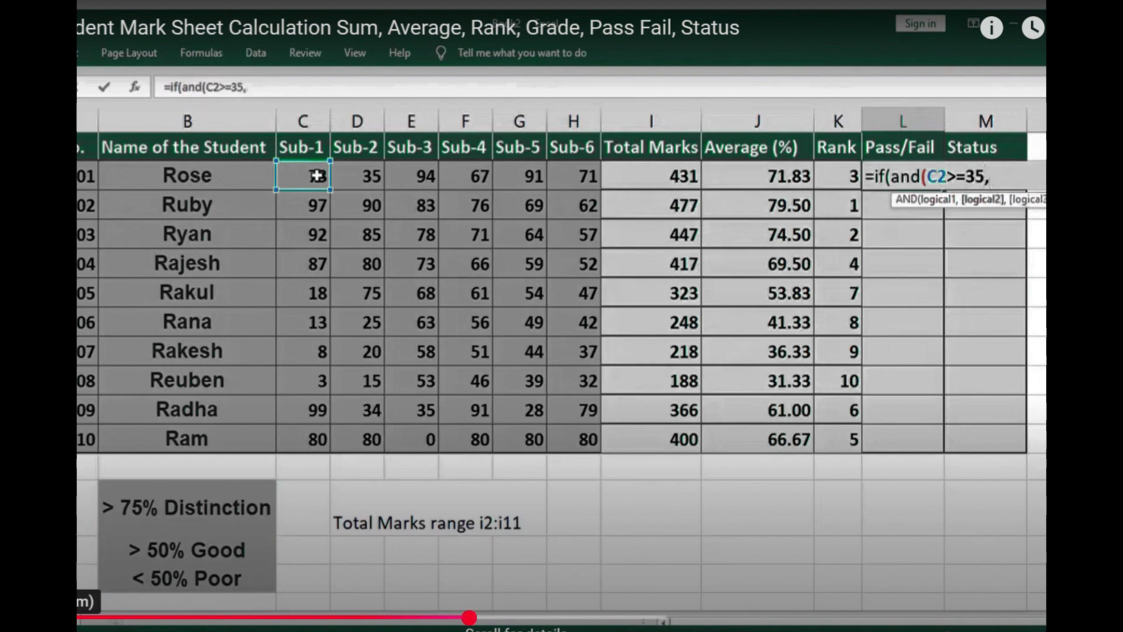
Add the Sub-2, Sub-3 and Sub-4 conditions D2>=35, E2>=35 and F2>=35 to the AND test in L2
left_click(364, 175)
type(">")
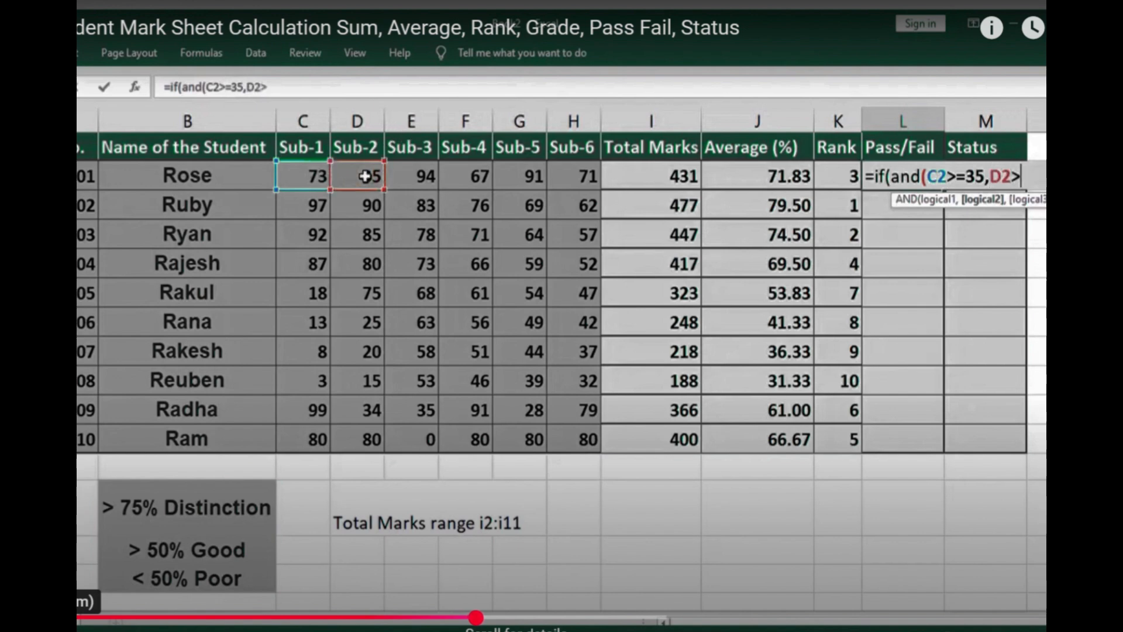
type("=35,")
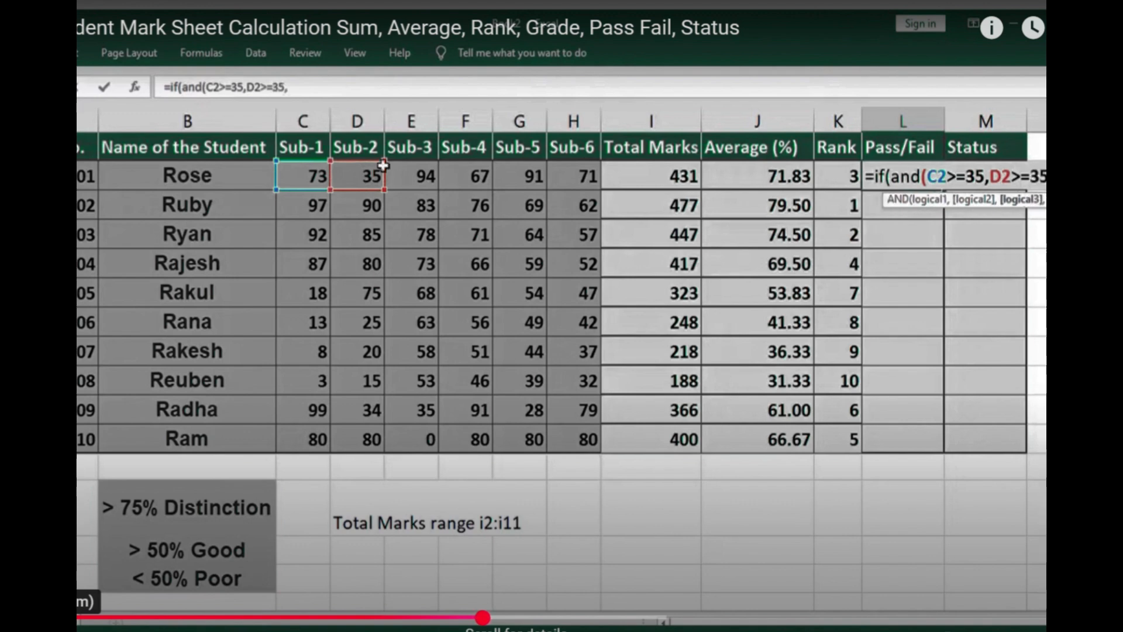
left_click(417, 179)
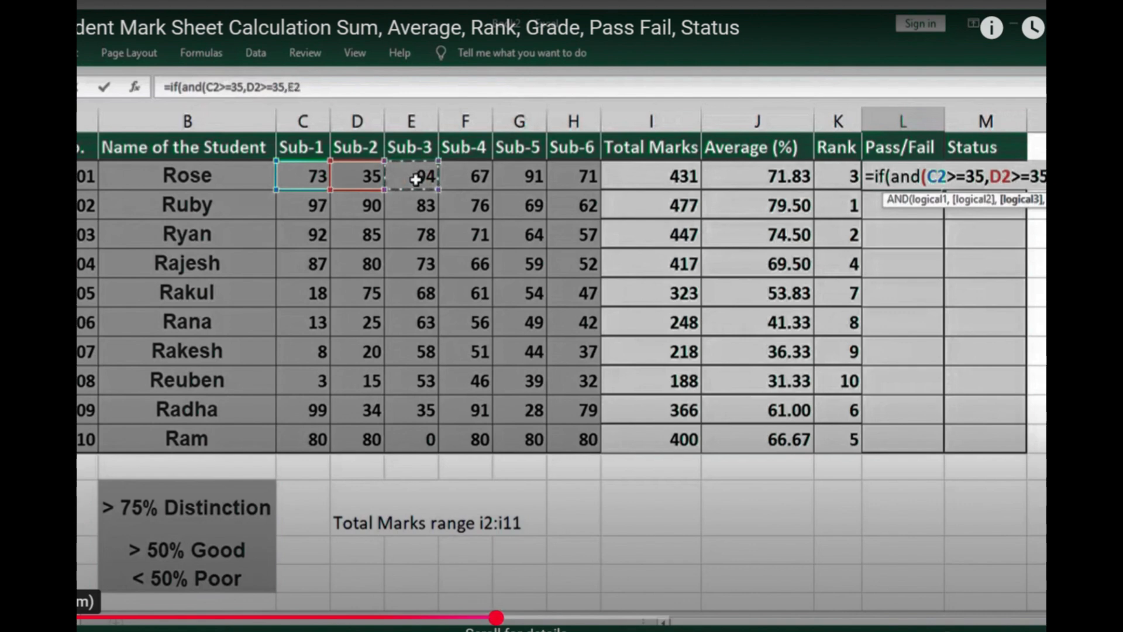
type(">")
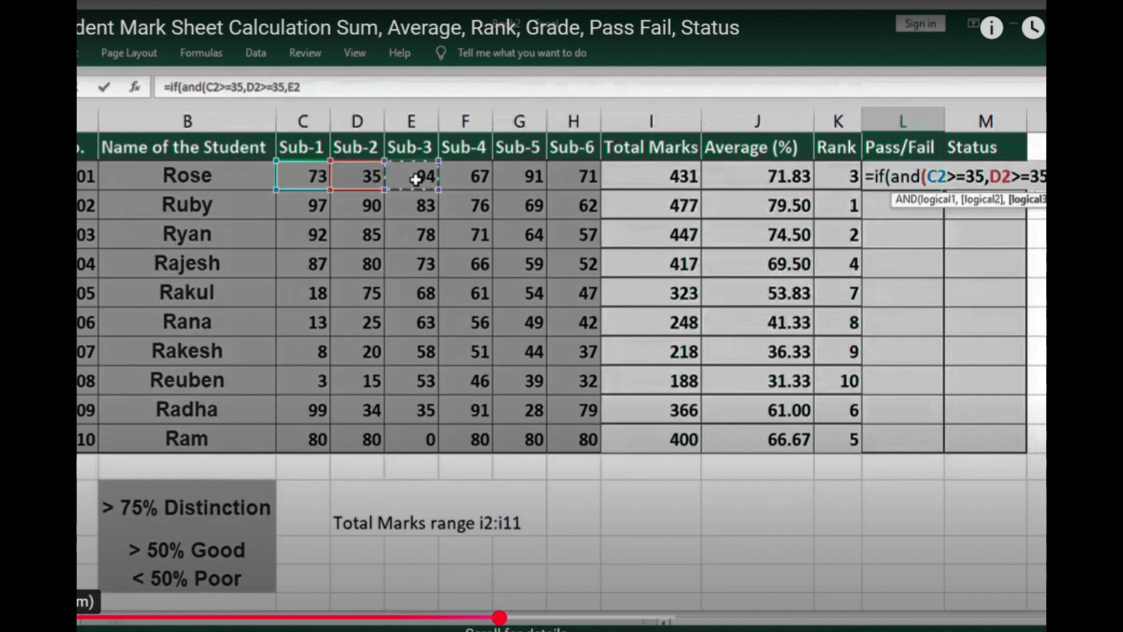
type("=35,")
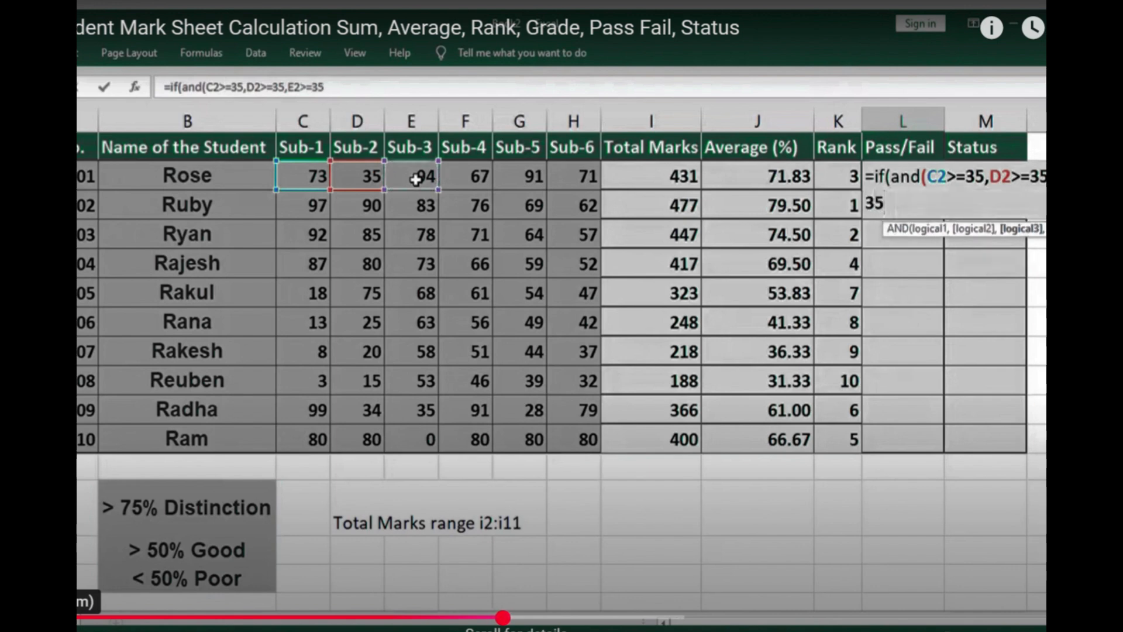
left_click(469, 175)
type(">=35")
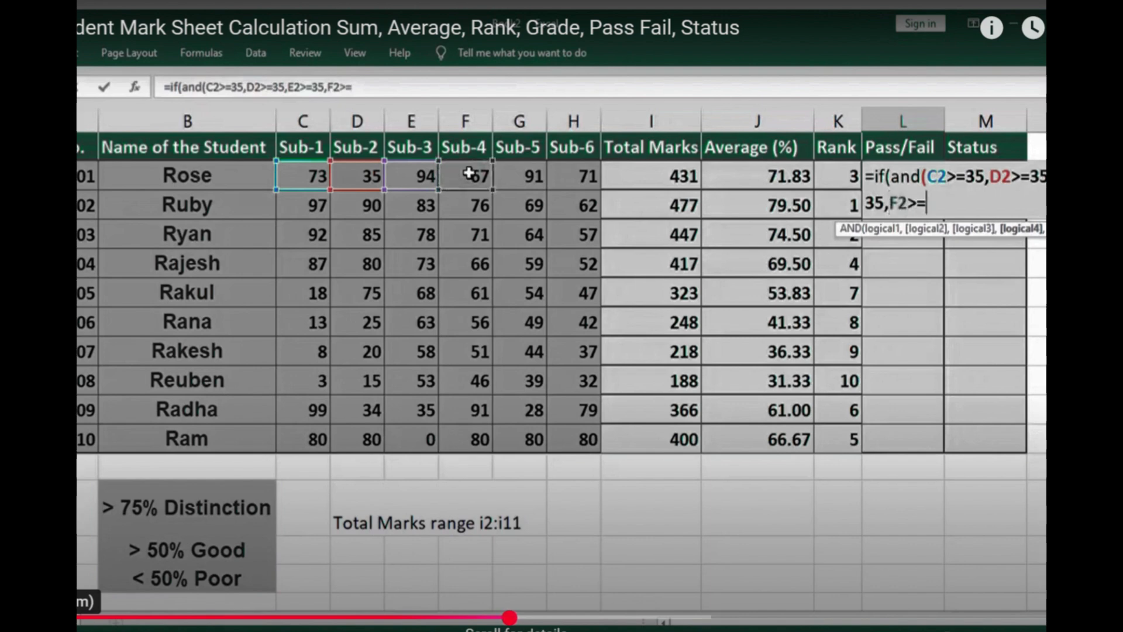
type(",")
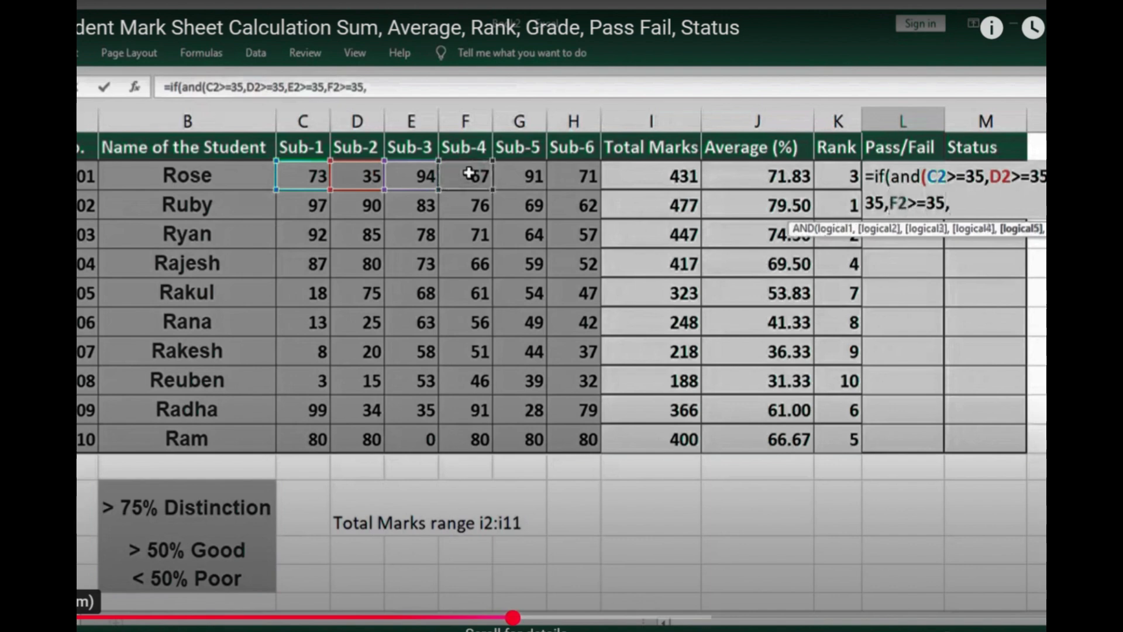
Add the Sub-5 and Sub-6 conditions G2>35 and H2>=35, and close the AND test in L2
left_click(521, 169)
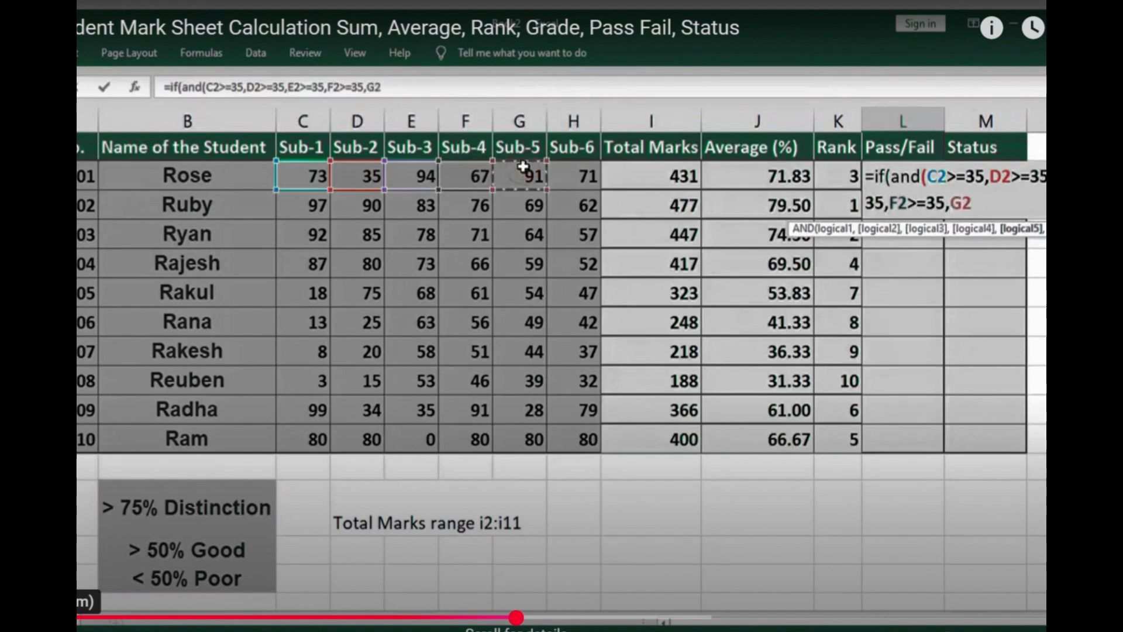
type(">35")
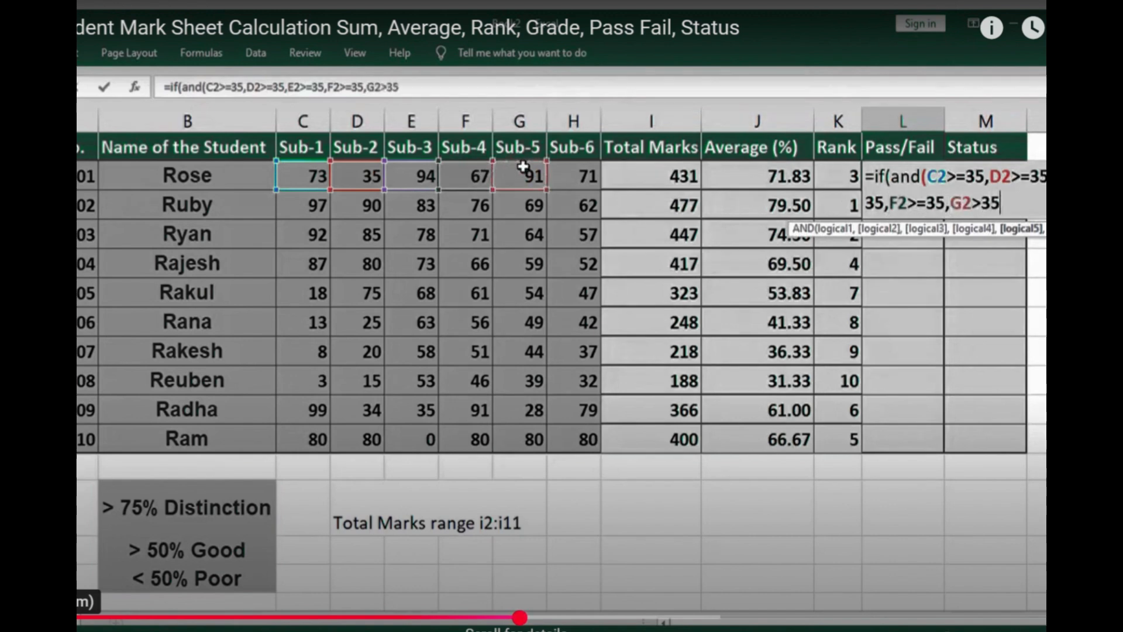
type(",")
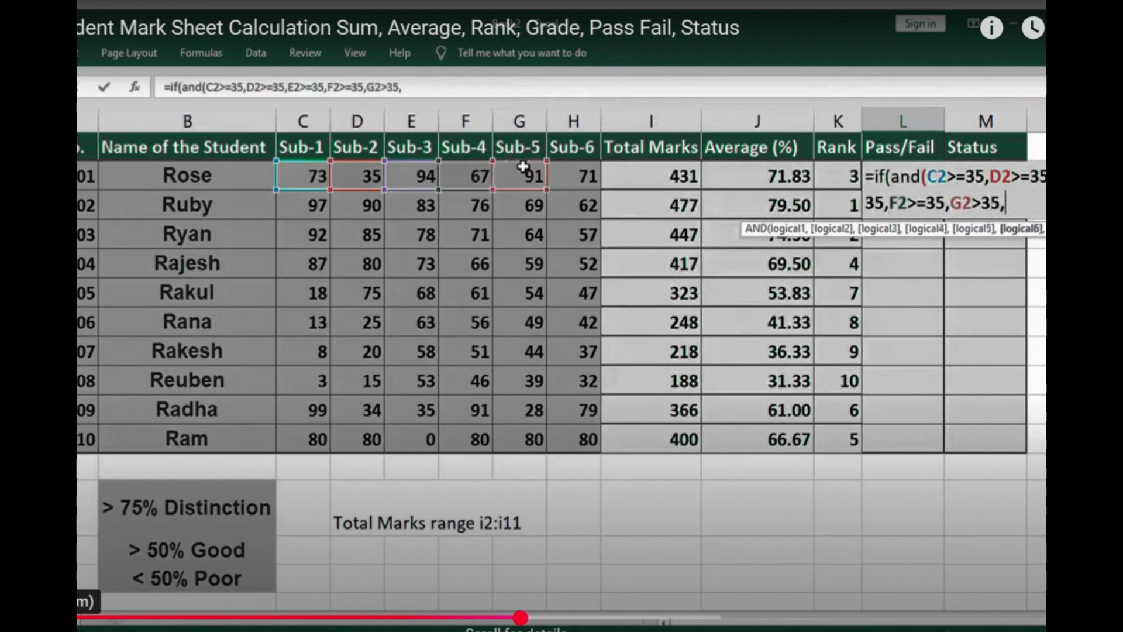
left_click(566, 173)
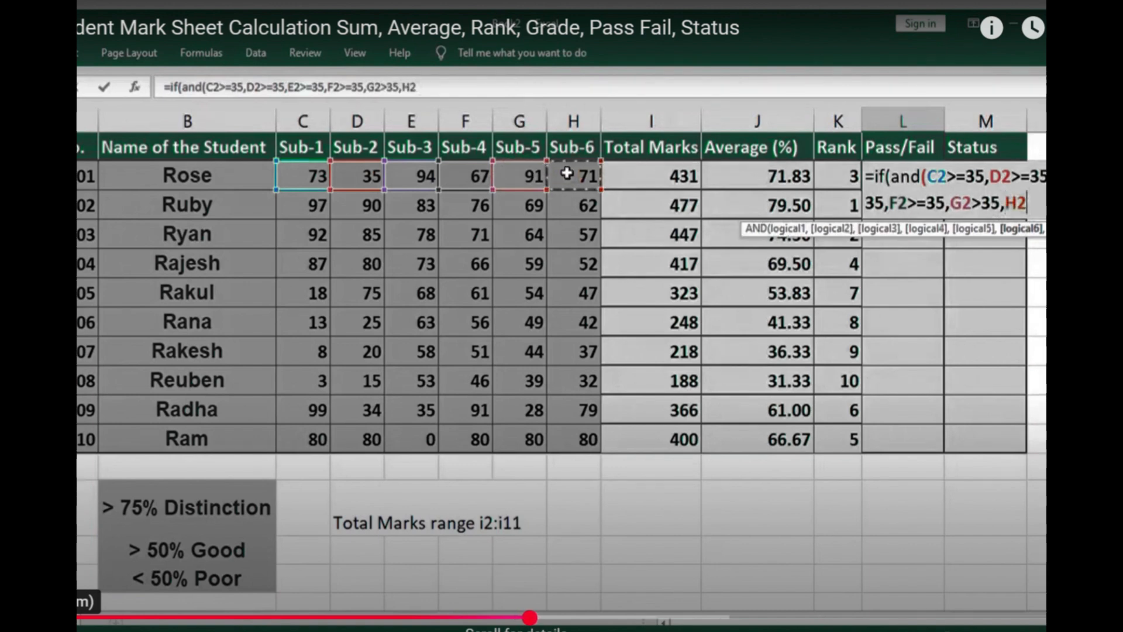
type(">=3")
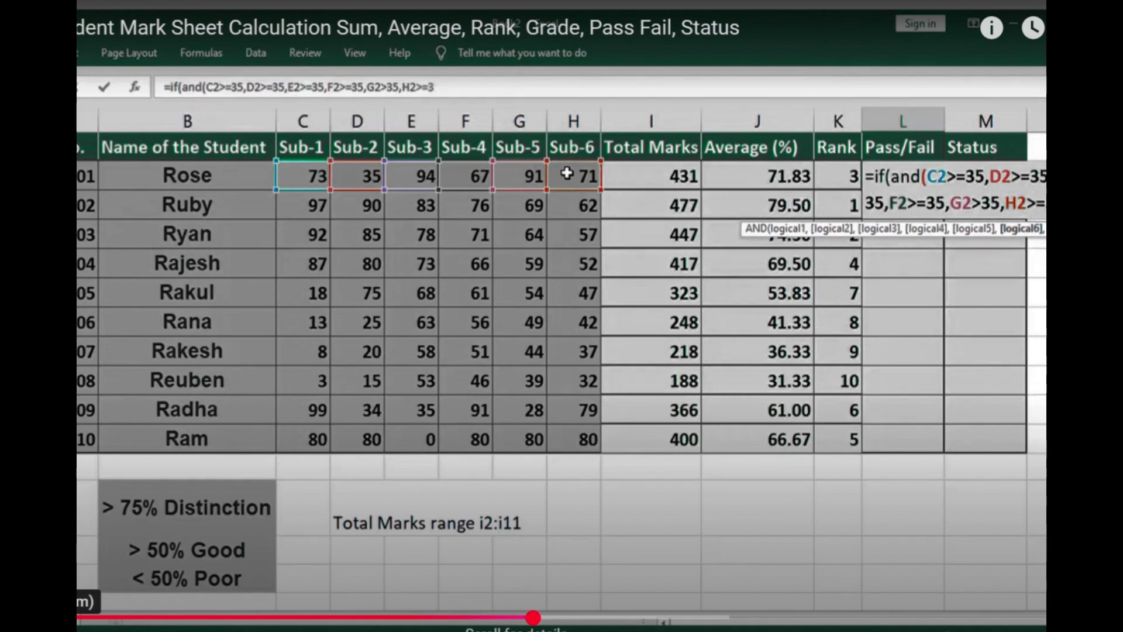
type("5),")
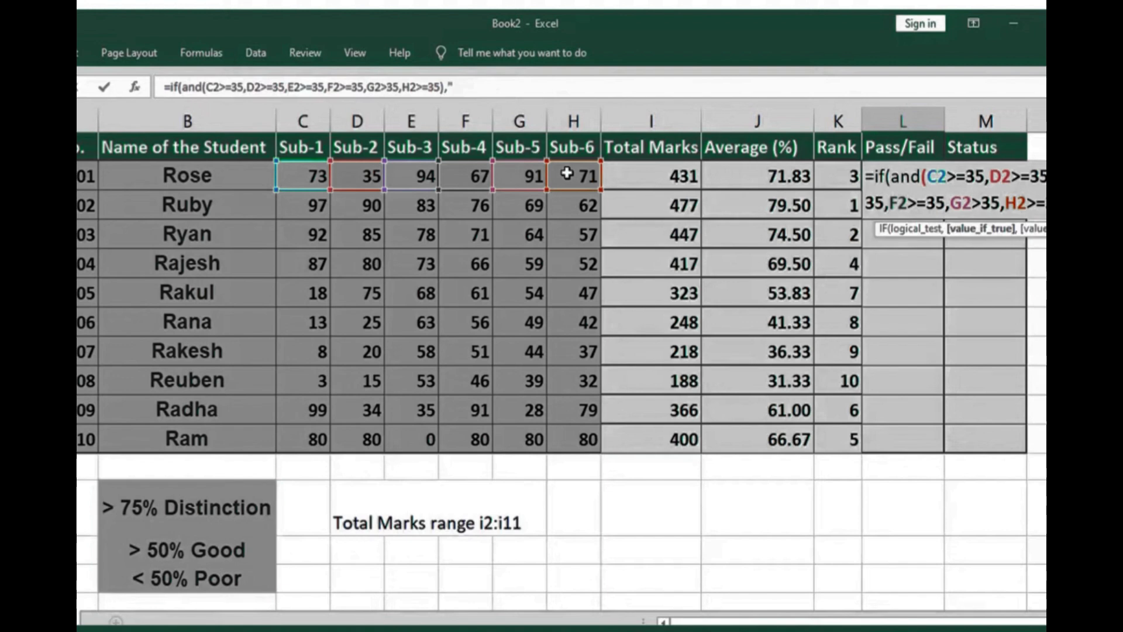
Complete the L2 formula with "Pass" as the true result and "Fail" as the false result, and enter it
type("Pa")
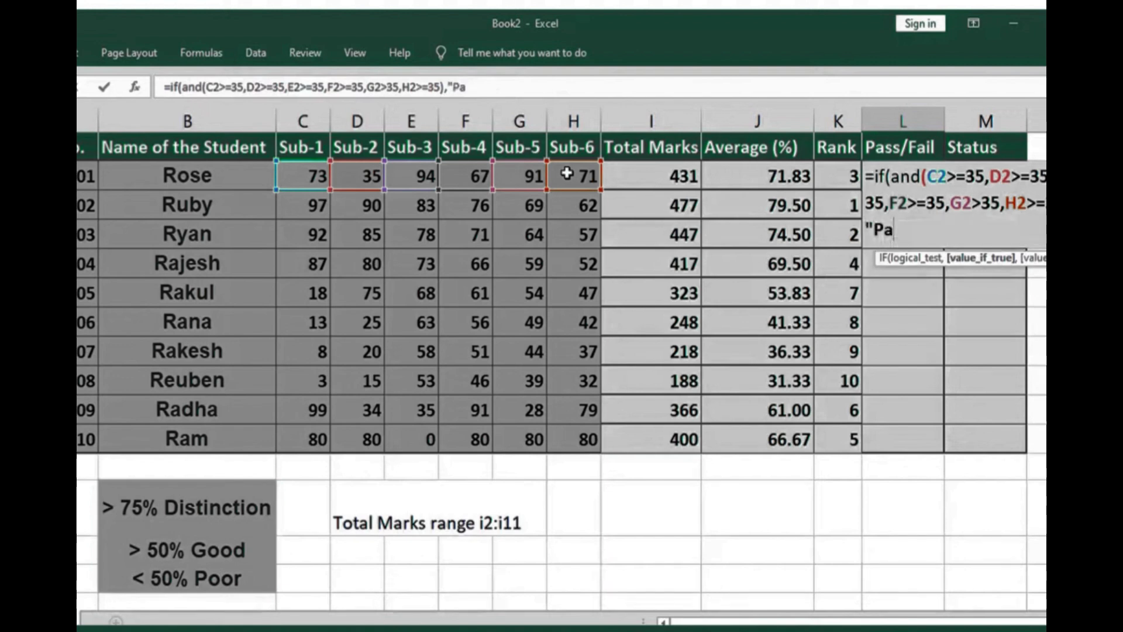
type("ss\",")
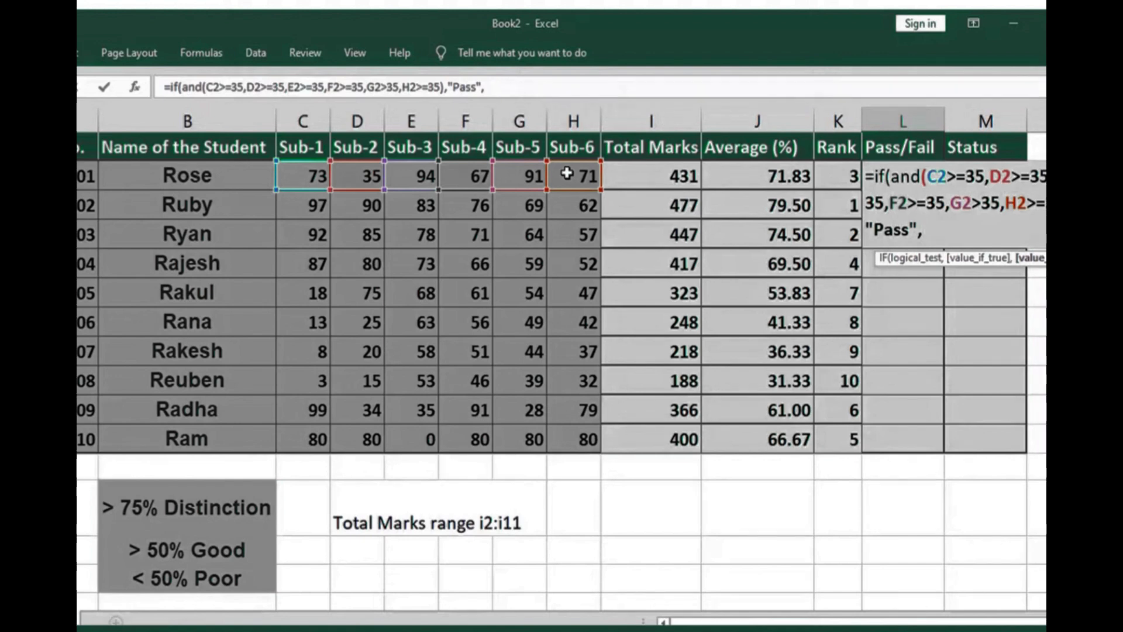
type("\"Fail\")")
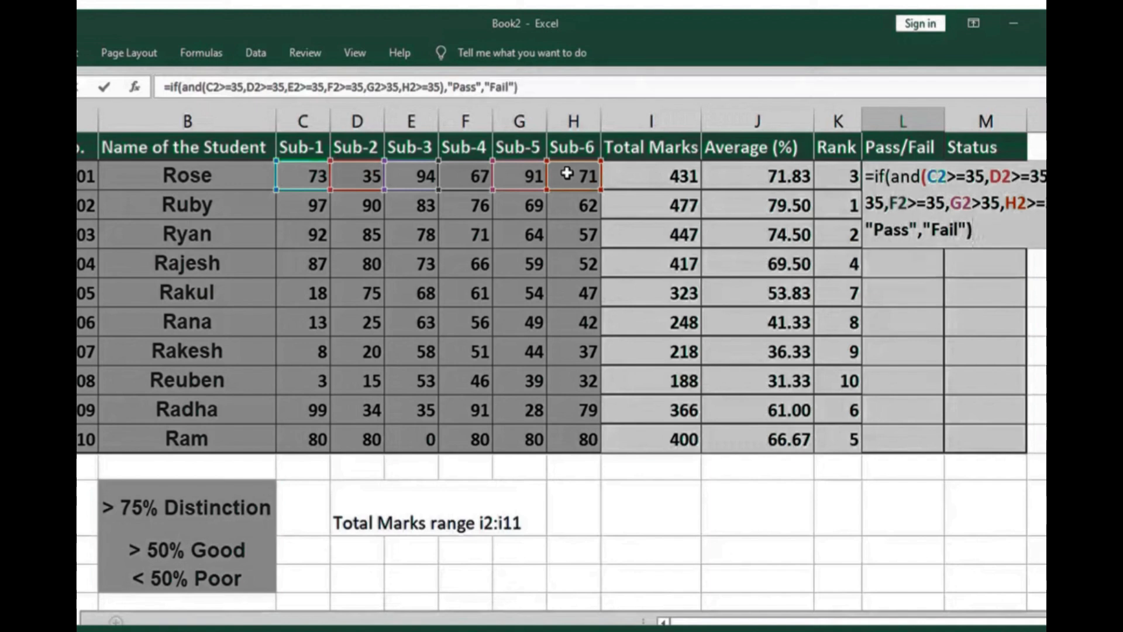
key("Return")
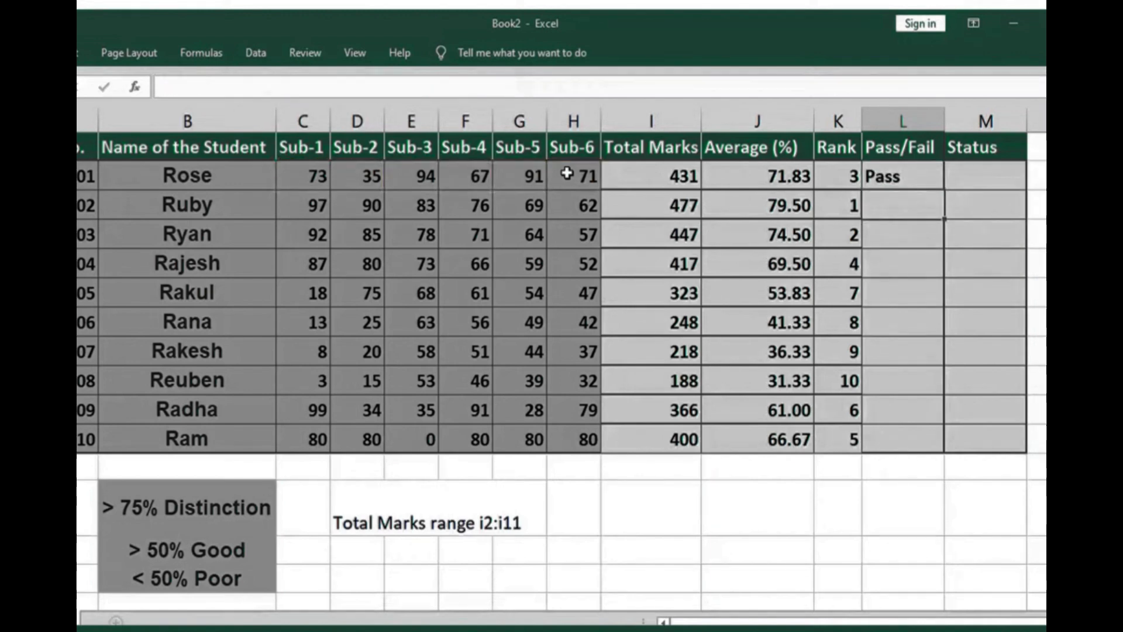
Copy the Pass/Fail formula from L2 down through L11 for all remaining students
left_click(296, 177)
left_click(368, 182)
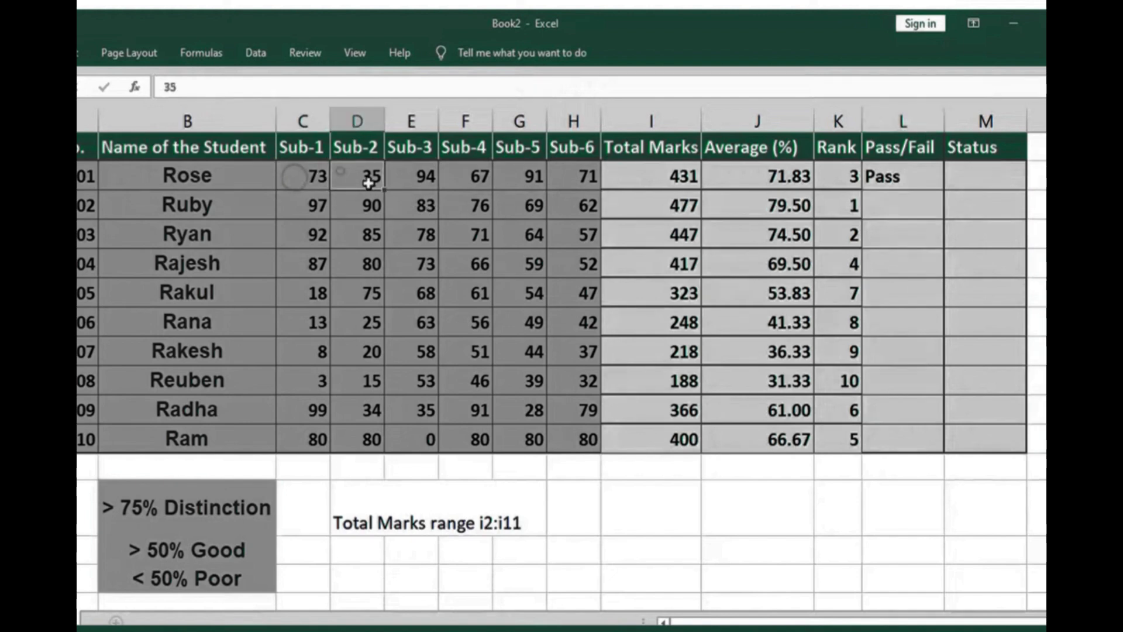
left_click(412, 172)
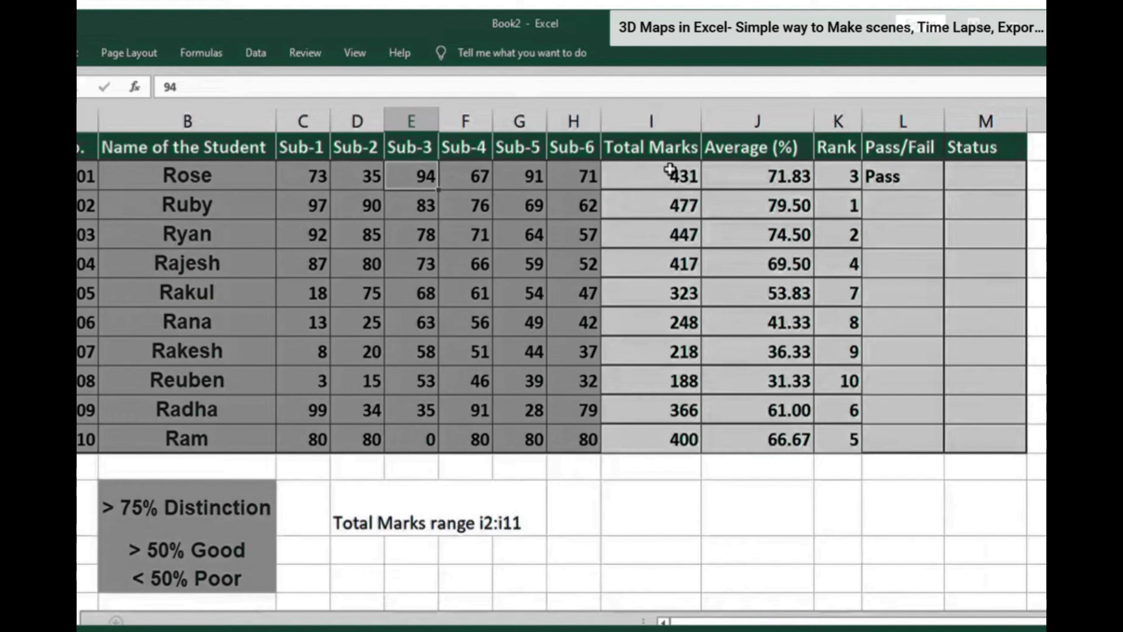
left_click(911, 186)
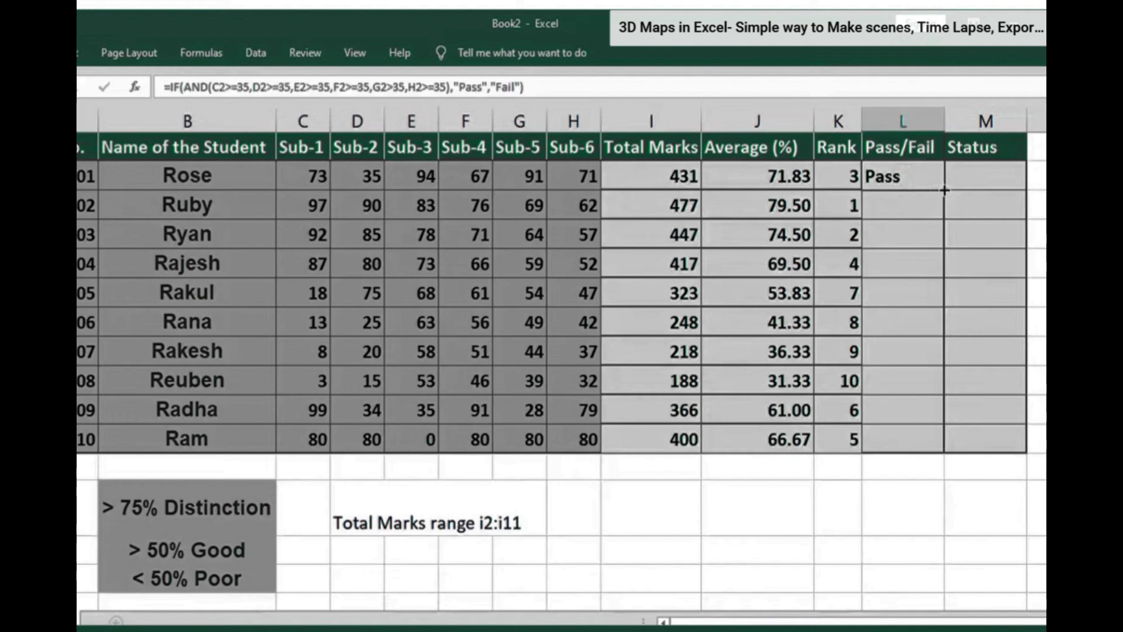
left_click_drag(943, 189, 921, 464)
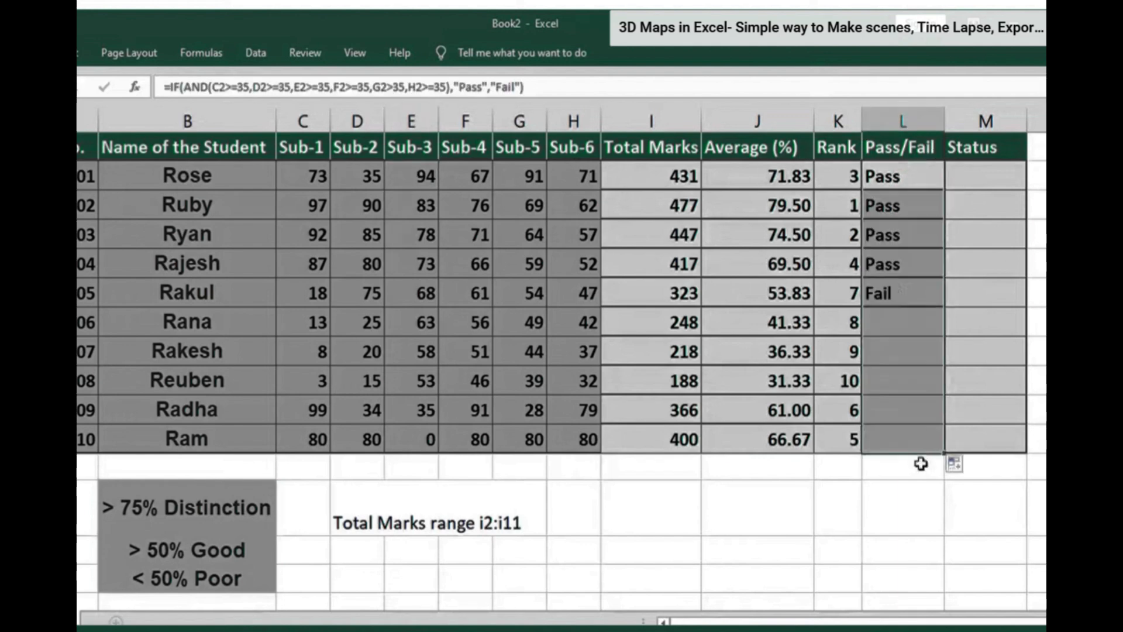
left_click(882, 515)
left_click(899, 293)
left_click_drag(899, 293, 890, 441)
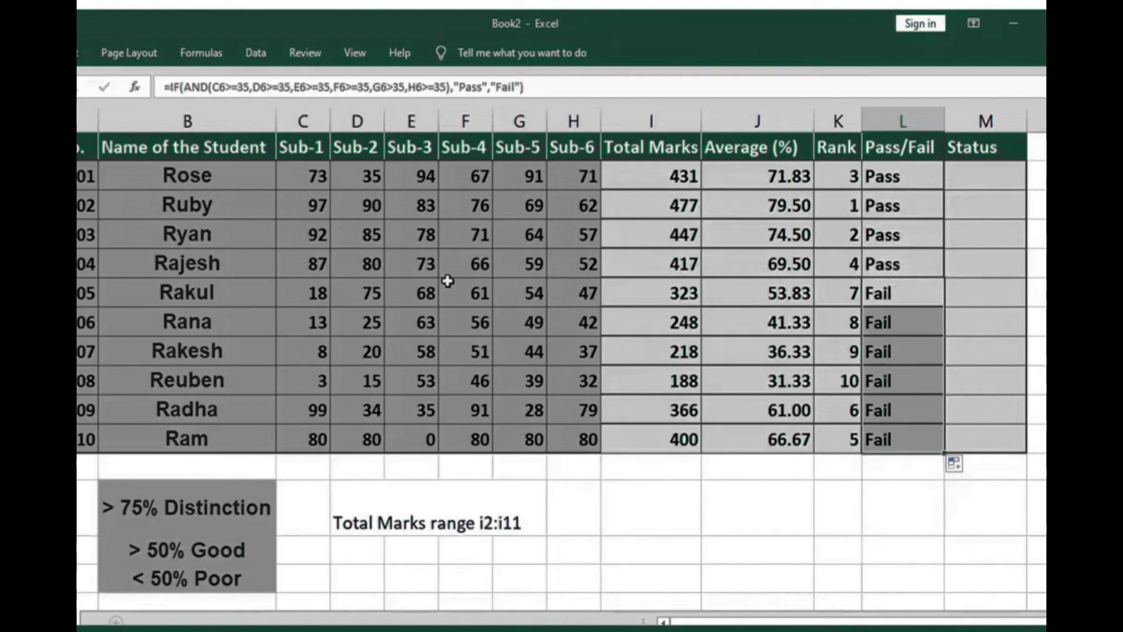
Set the fifth student's Sub-1 mark in C6 to 35
left_click(324, 293)
left_click(320, 316)
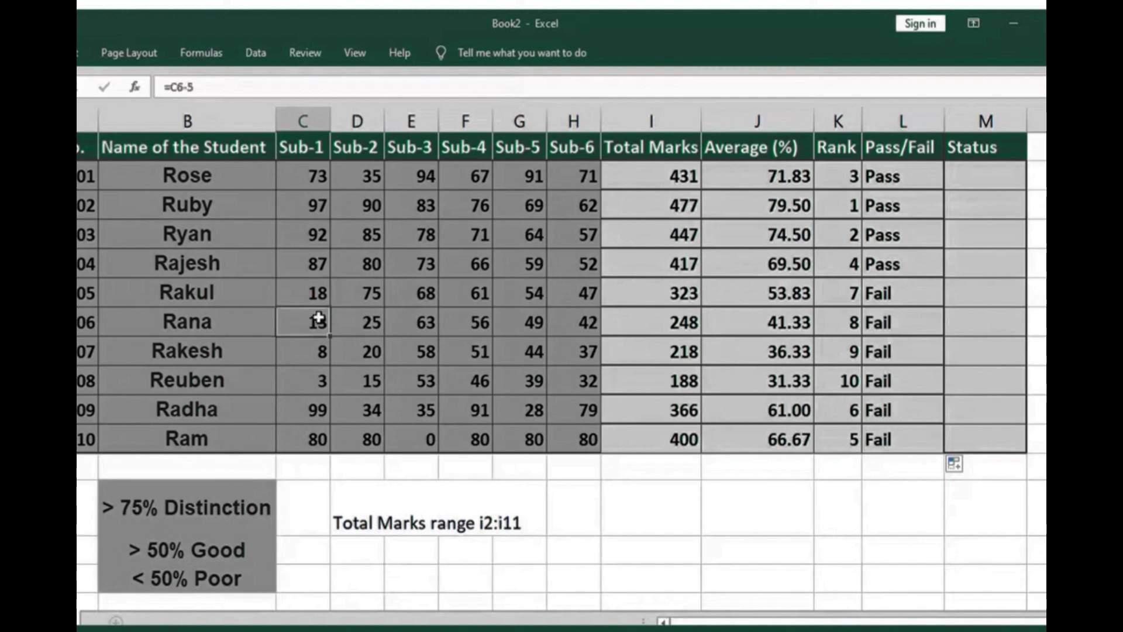
left_click(311, 291)
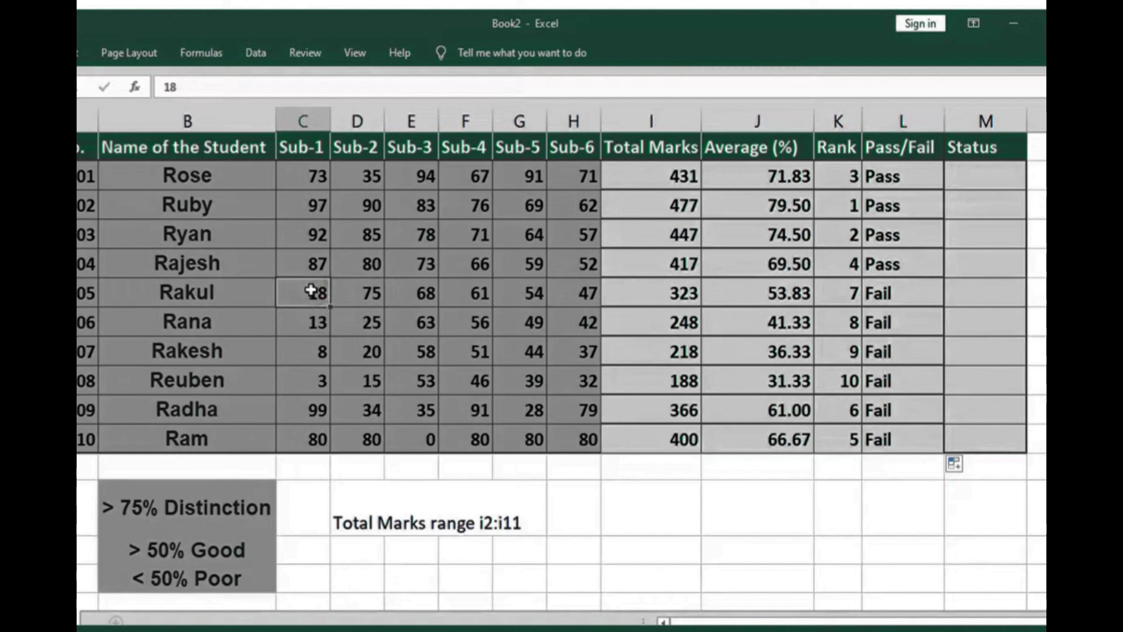
type("35")
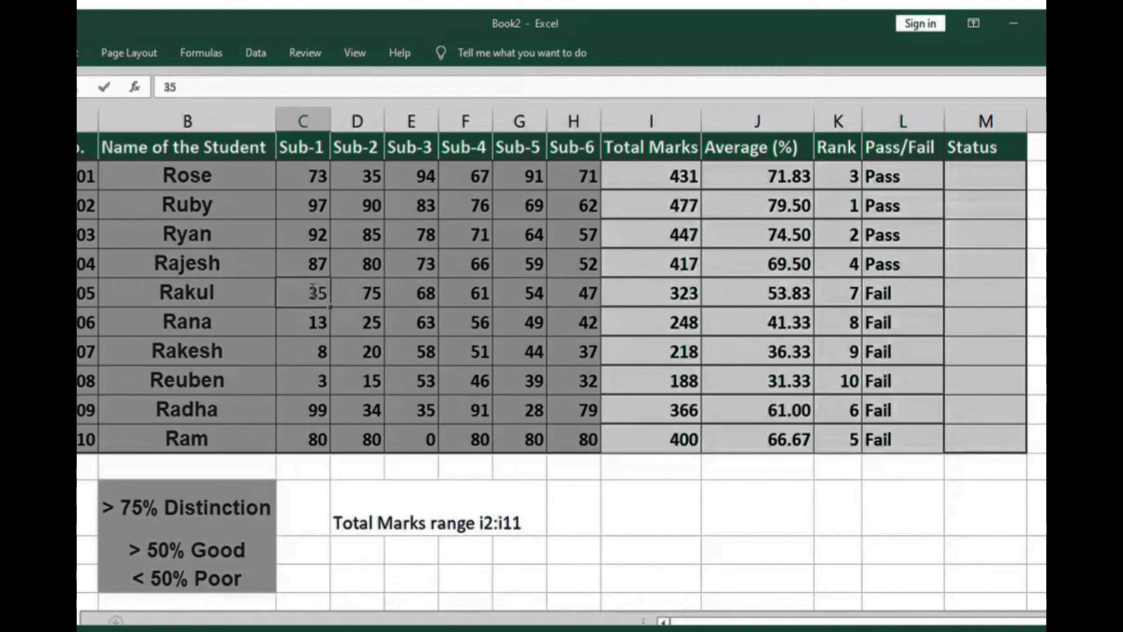
key("Return")
Check the fifth student's Pass/Fail result and its formula in L6
key("Up")
key("Right")
key("Right")
key("Right")
key("Right")
key("Right")
key("Right")
key("Right")
key("Right")
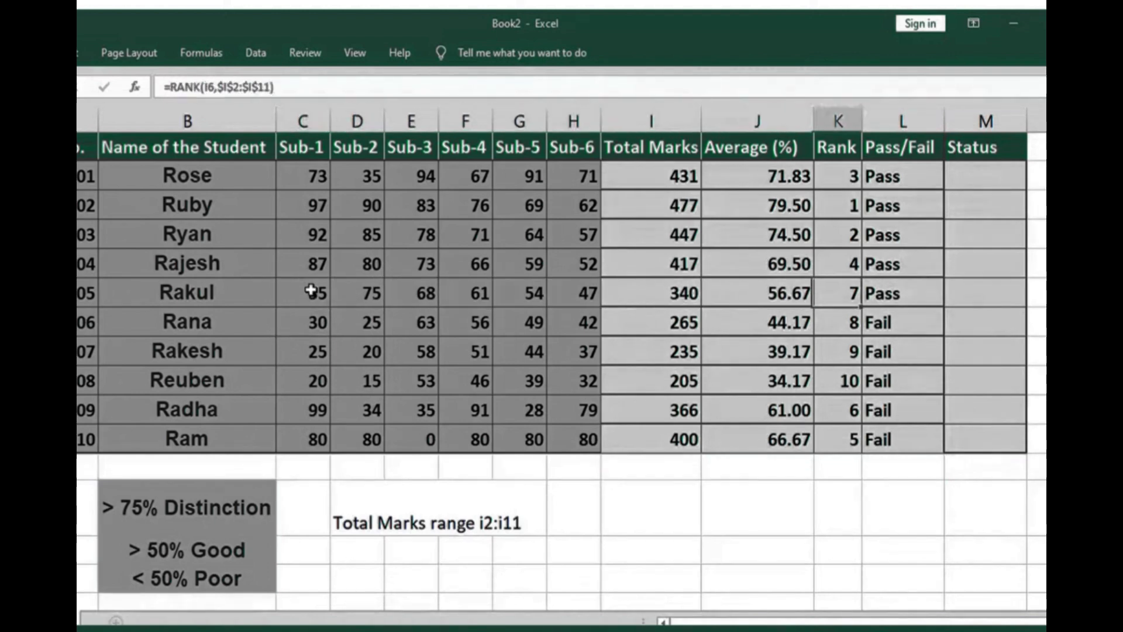
key("Right")
key("Right")
key("Left")
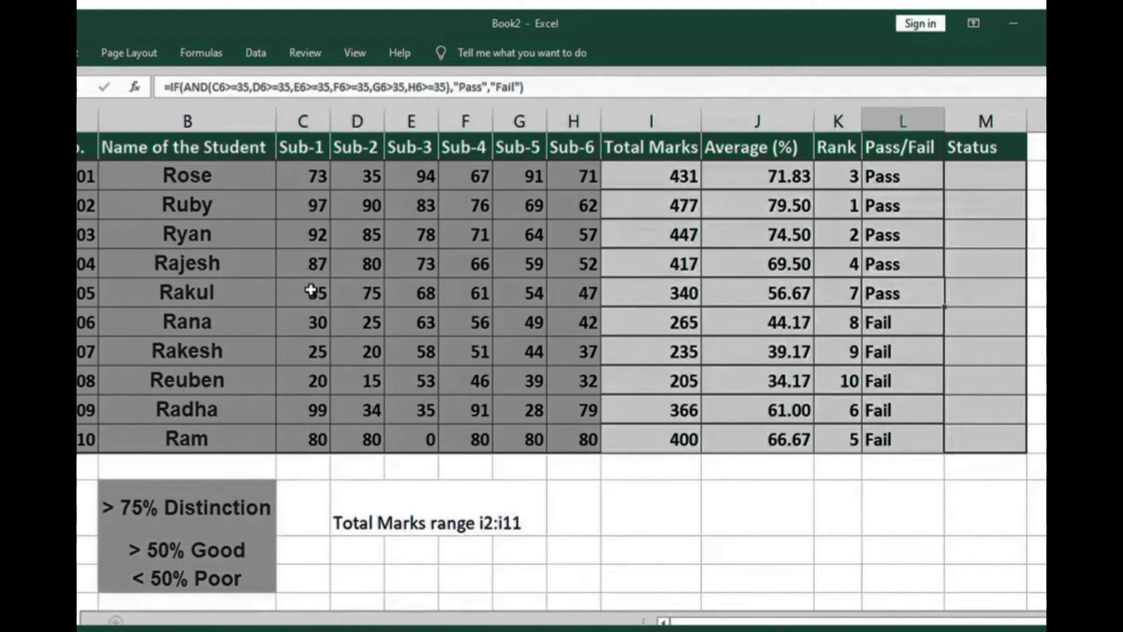
Review the fifth student's row from the name through the subject marks to the Pass/Fail formula in L6
key("Right")
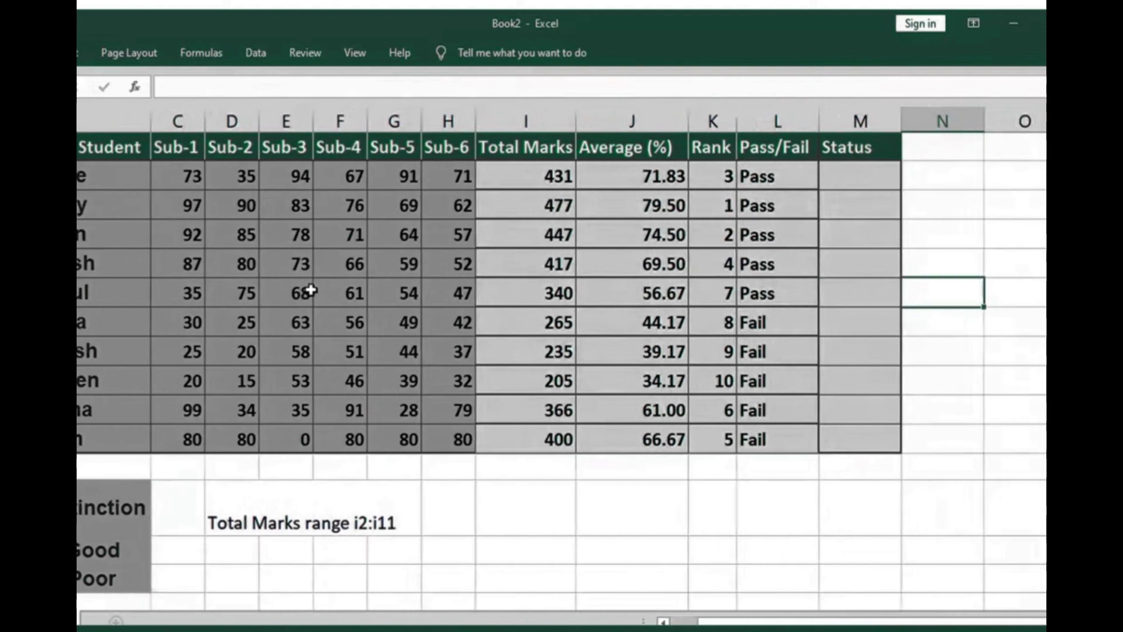
key("Left")
key("Left")
key("Left")
key("Left")
key("Left")
key("Left")
key("Left")
key("Left")
key("Left")
key("Left")
key("Left")
key("Left")
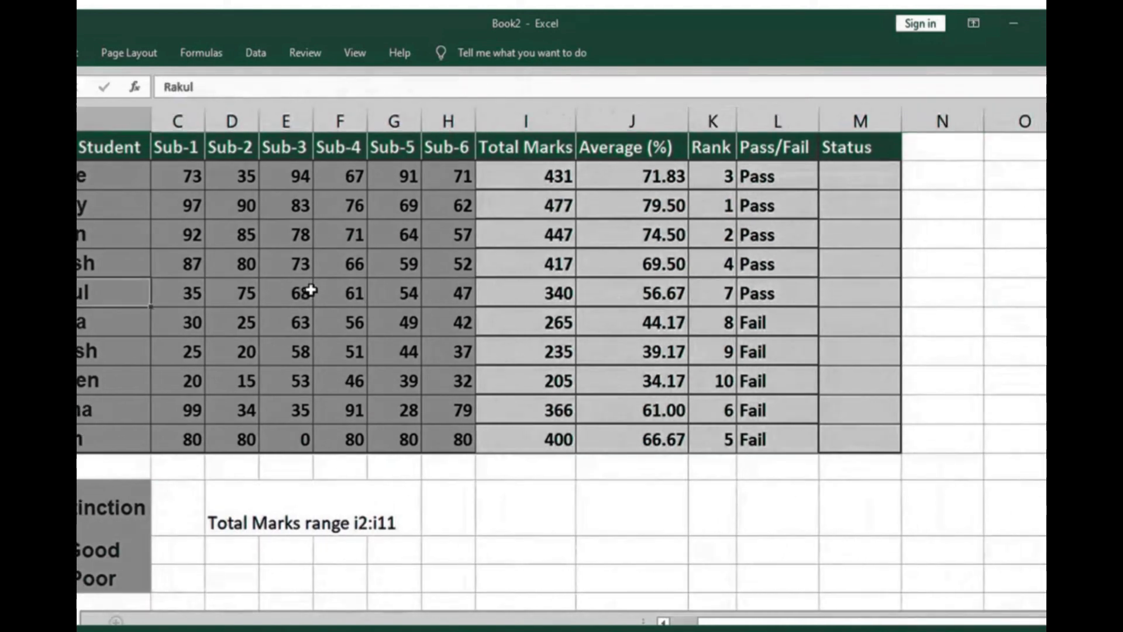
key("Right")
key("Right")
key("Right")
key("Right")
key("Right")
key("Right")
key("Right")
key("Right")
key("Right")
key("Right")
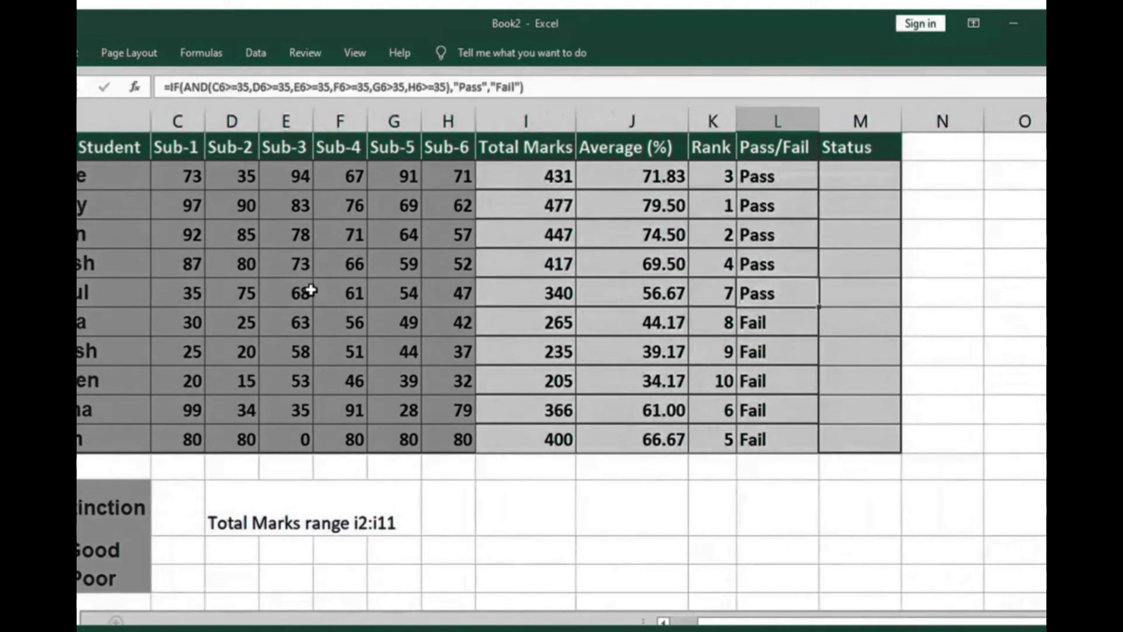
Start an IF formula in Status cell M2 that tests J2>75 and returns "Distinction" when true
key("Left")
key("Left")
key("Up")
key("Up")
key("Up")
key("Up")
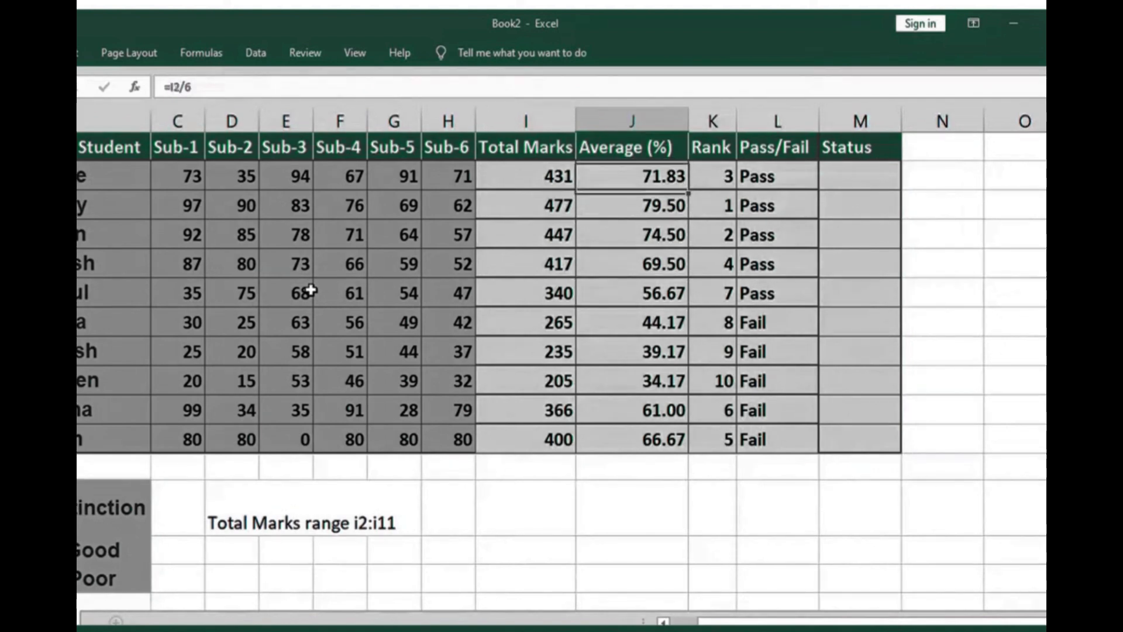
key("Right")
key("Right")
key("Right")
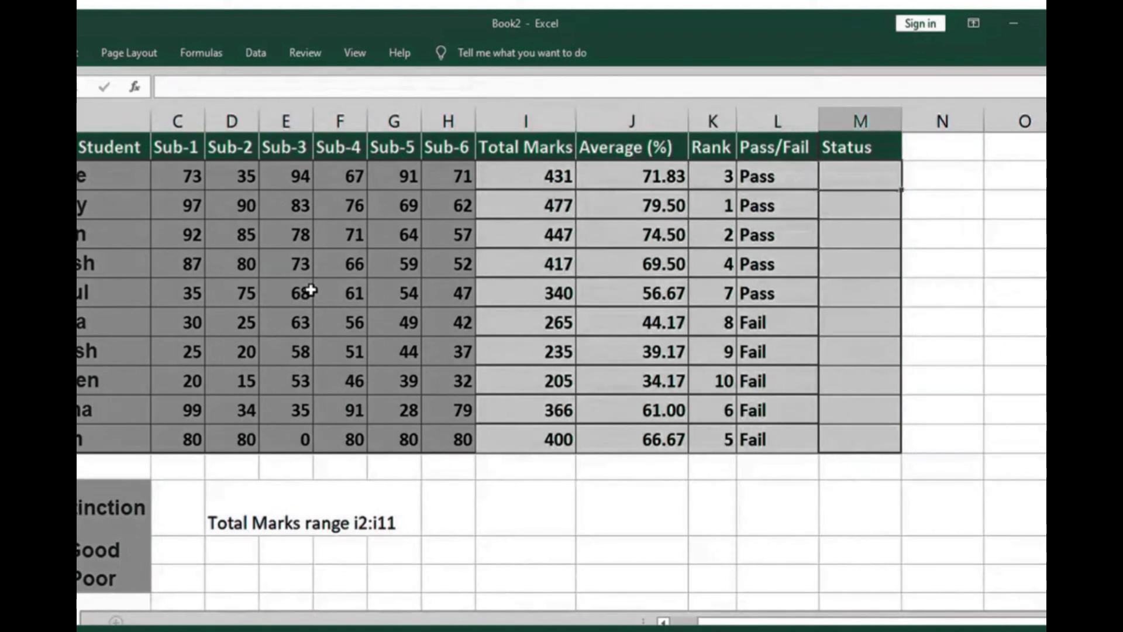
type("=if(")
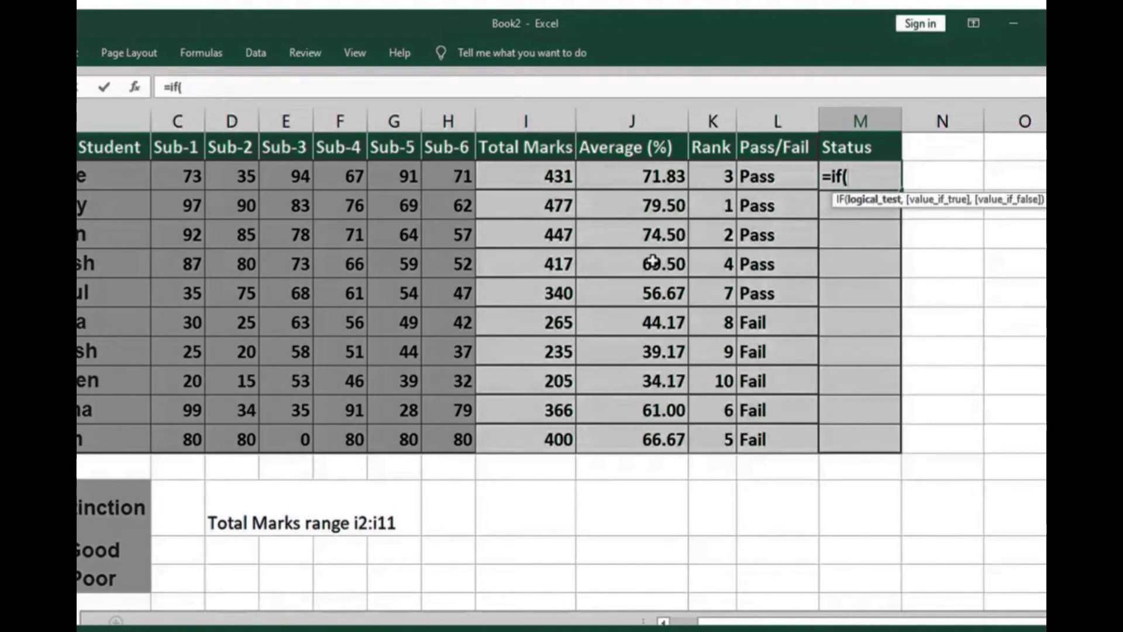
left_click(622, 176)
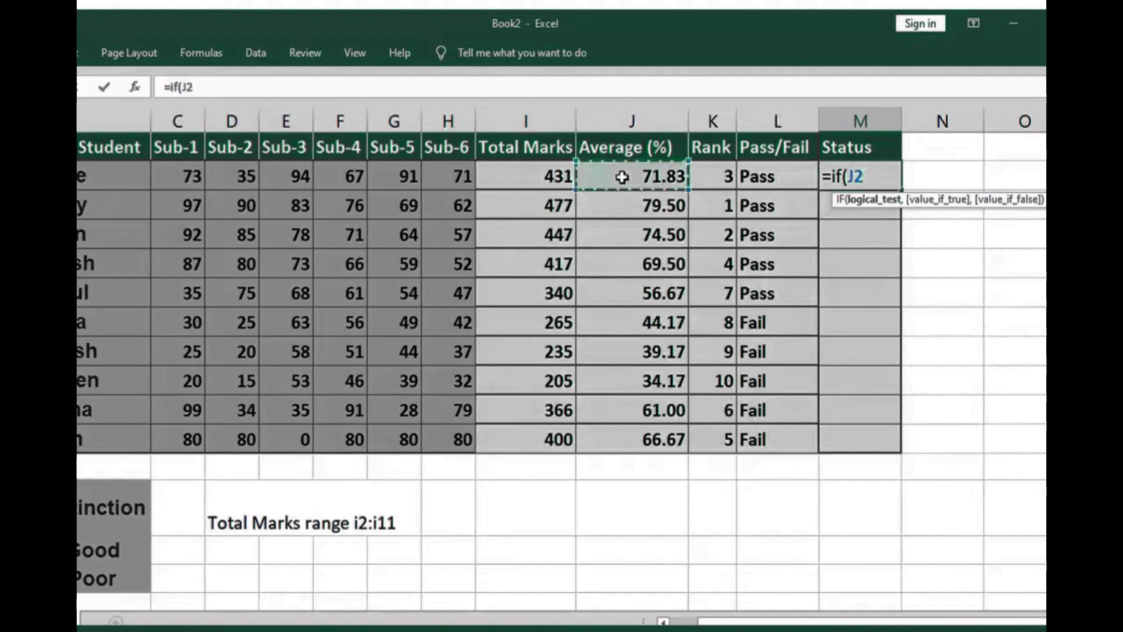
type(">")
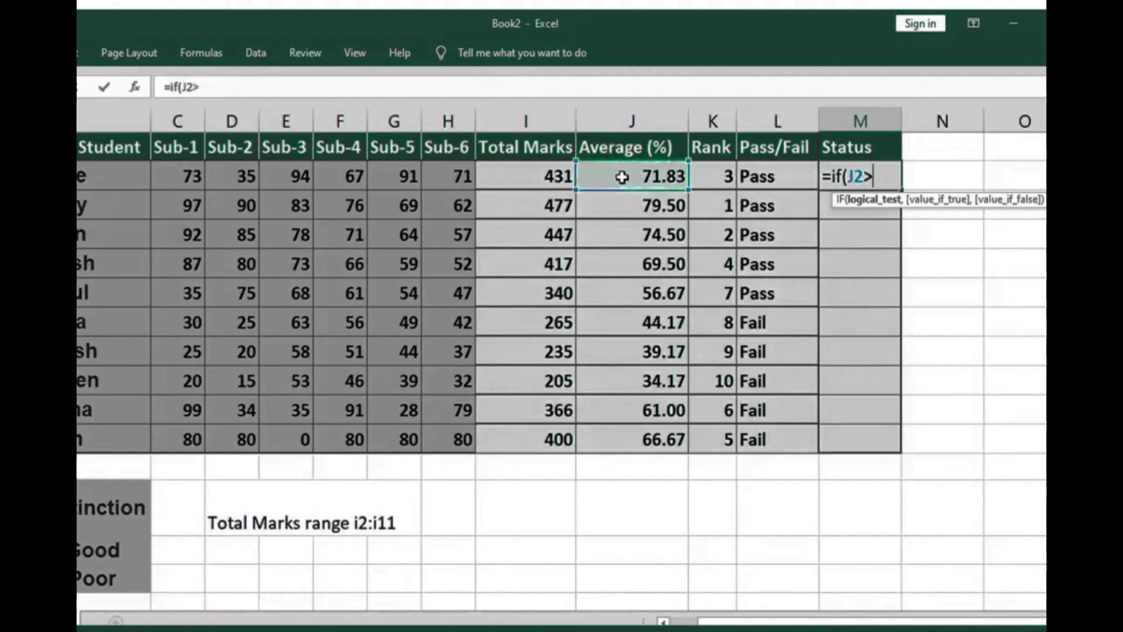
type("75,\"")
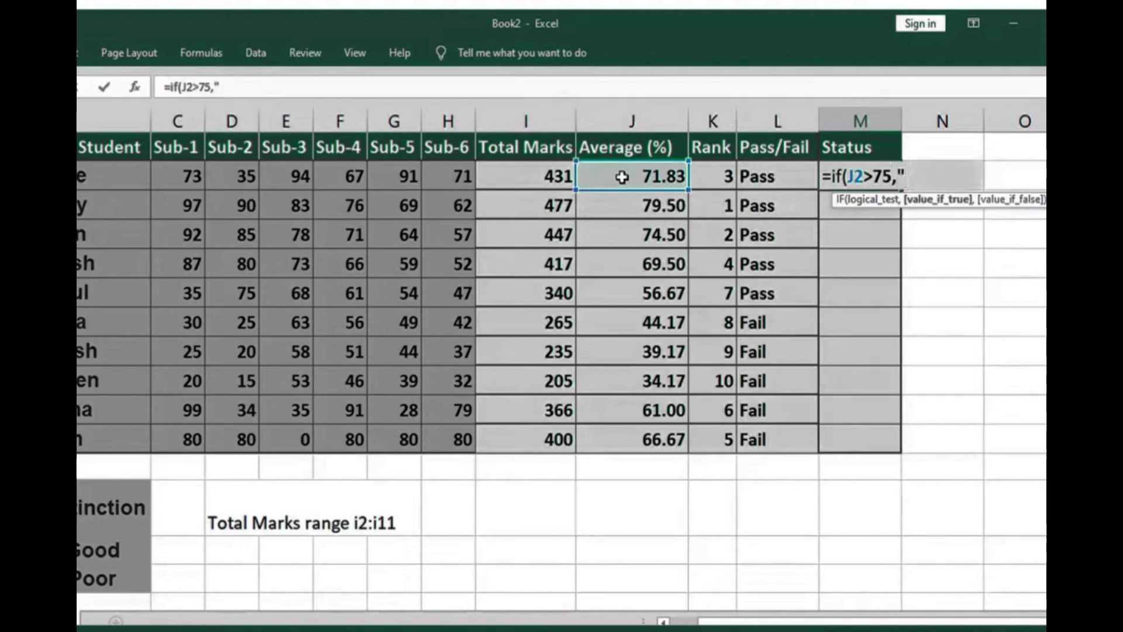
type("Distinction")
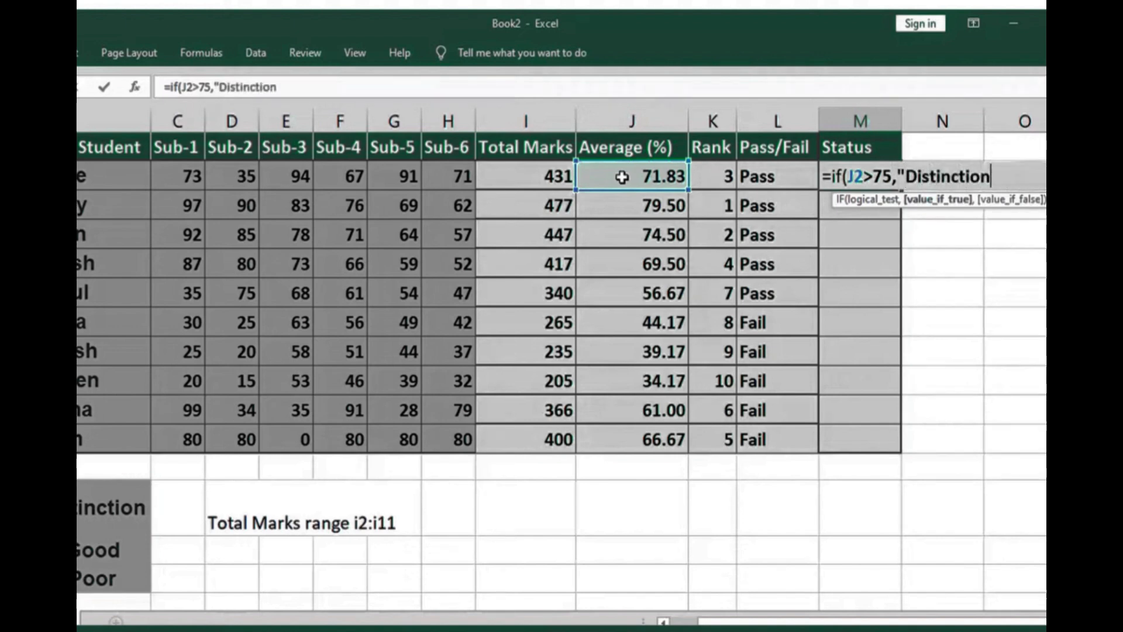
type("\",")
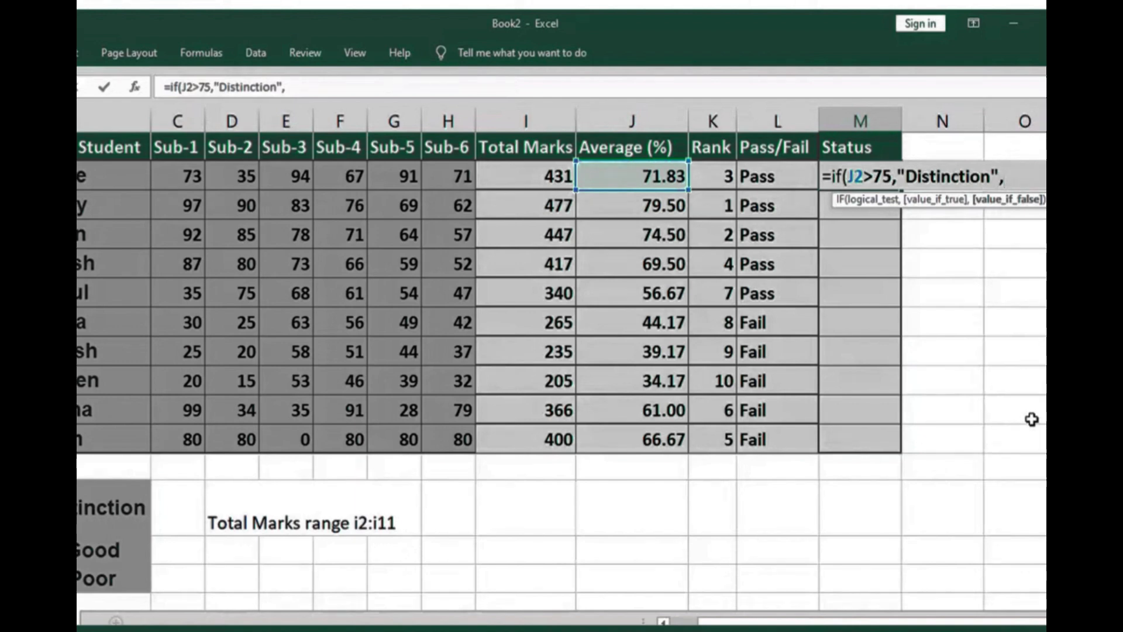
Nest a second IF as the M2 formula's false result, testing J2>50 and returning "Good" when true
type("if")
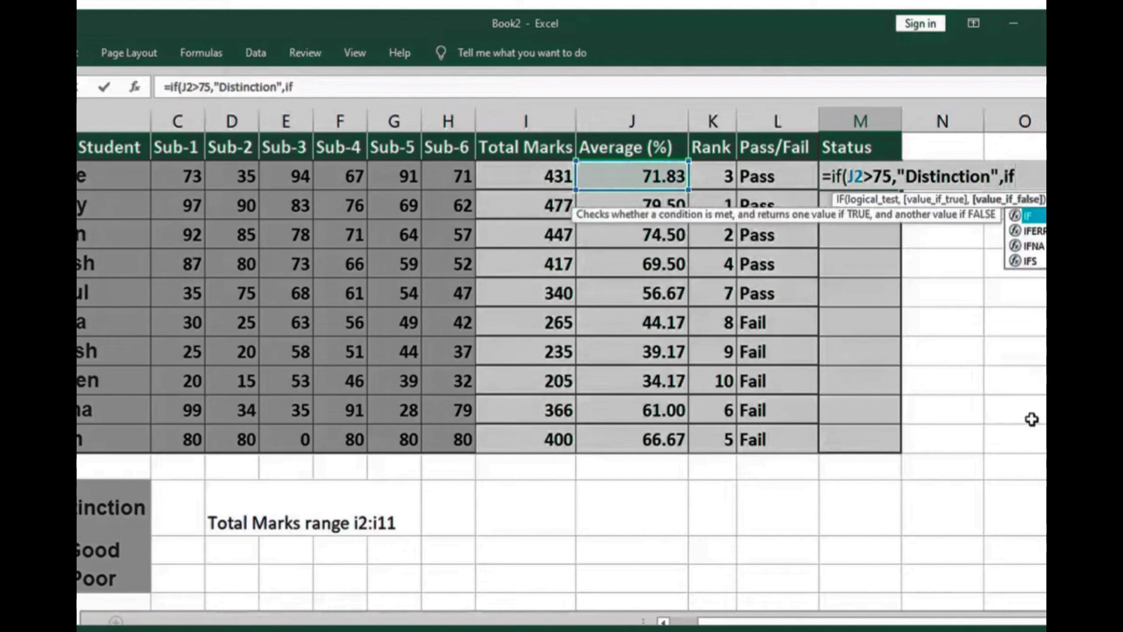
type("(")
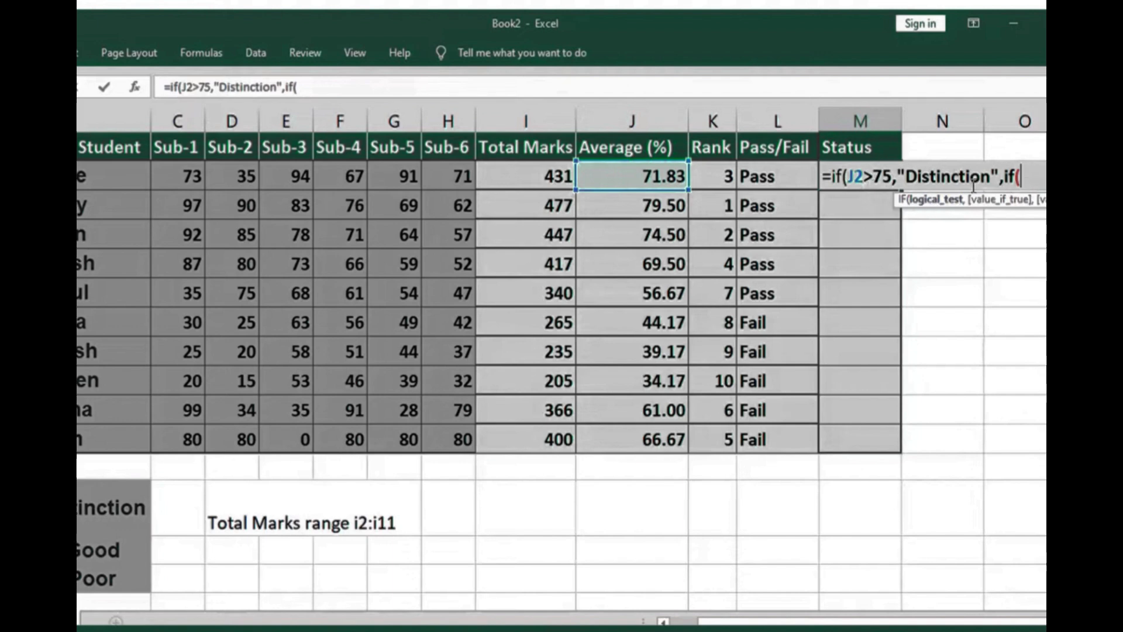
left_click(650, 182)
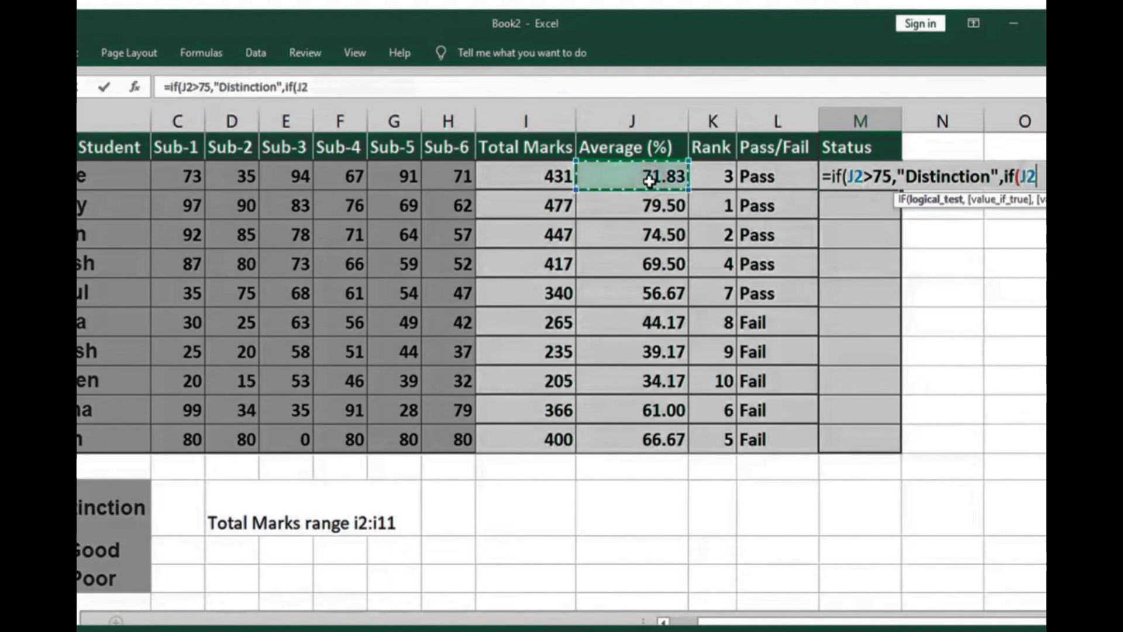
type(">")
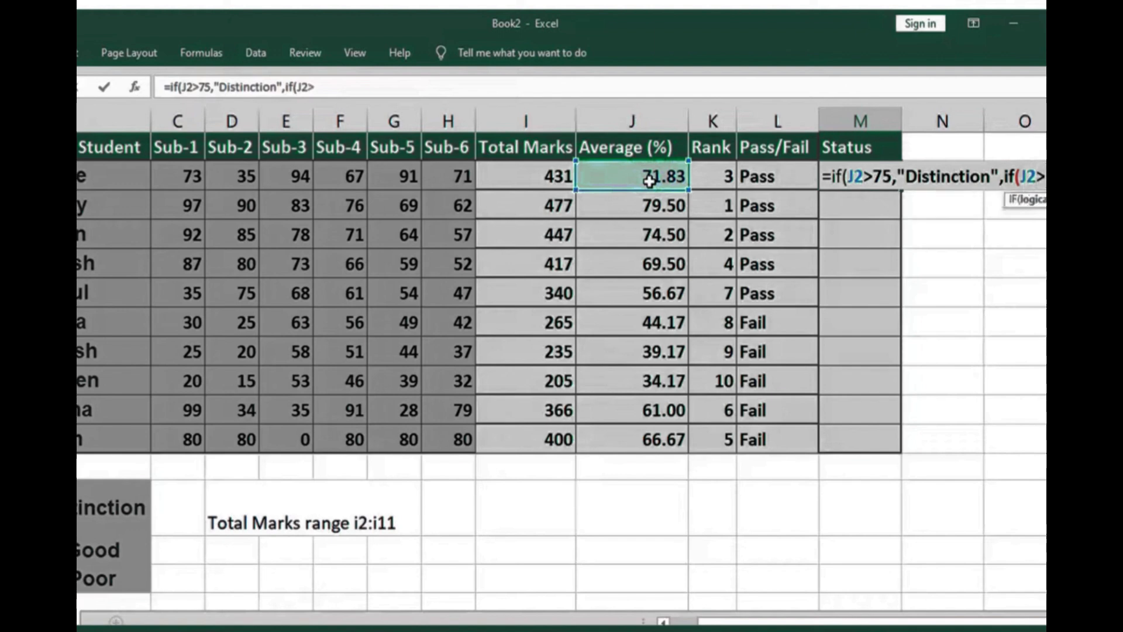
type("50")
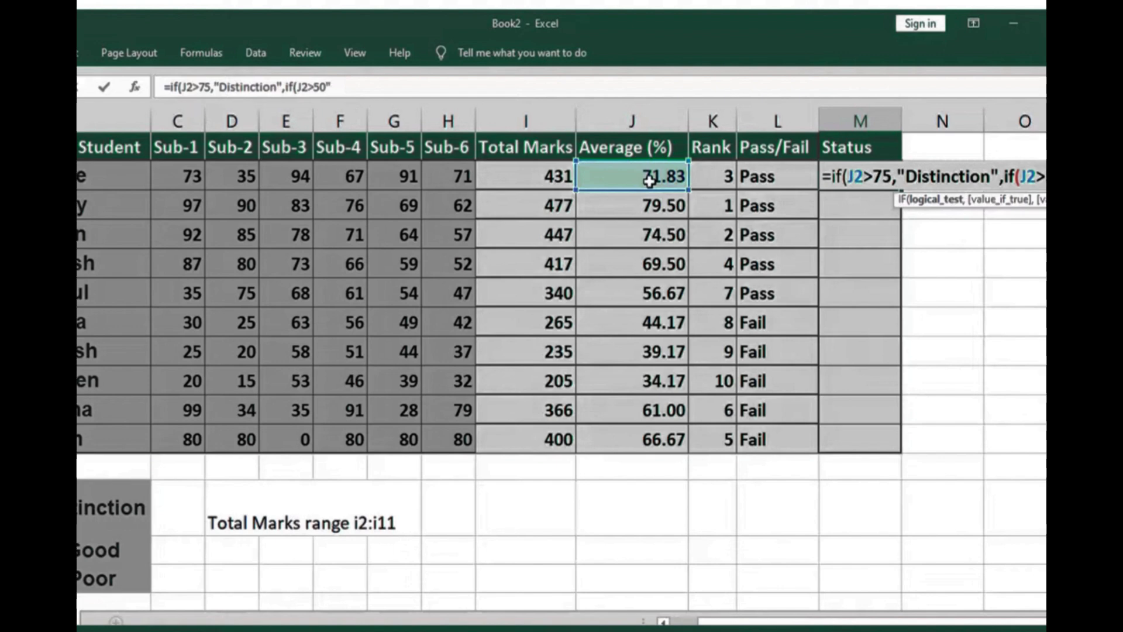
type(",")
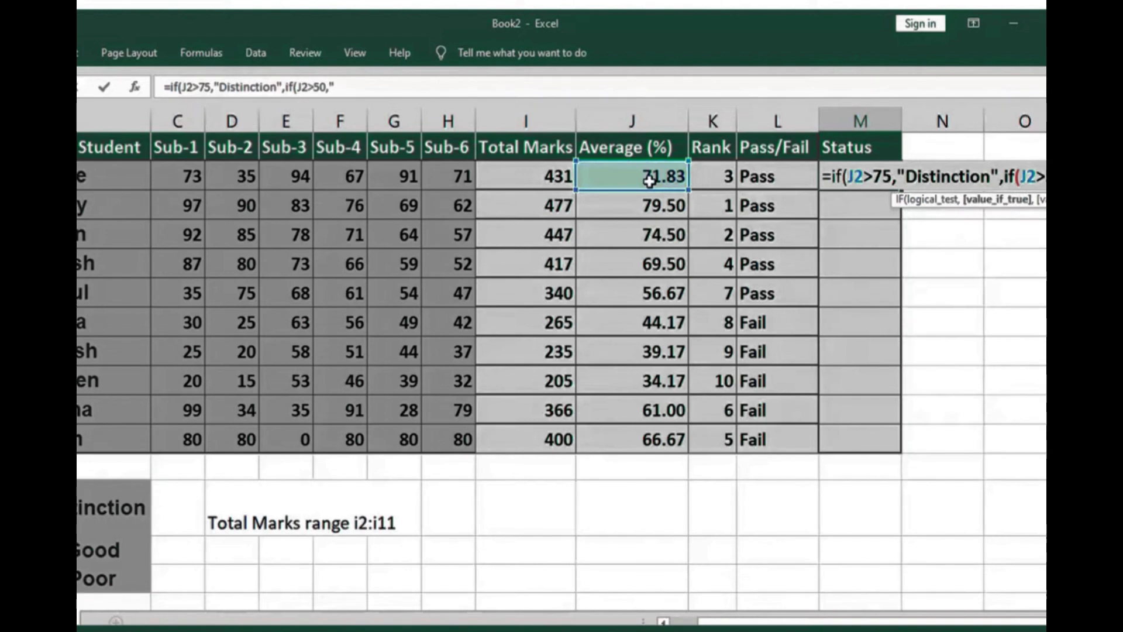
type("\"Good")
key("BackSpace")
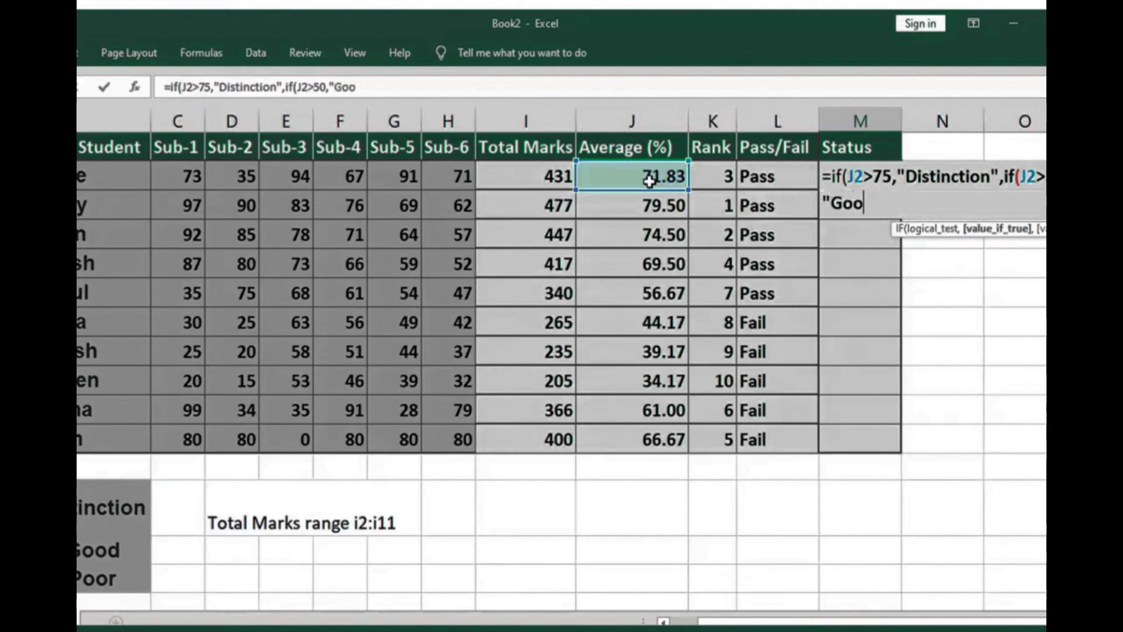
type("d\",")
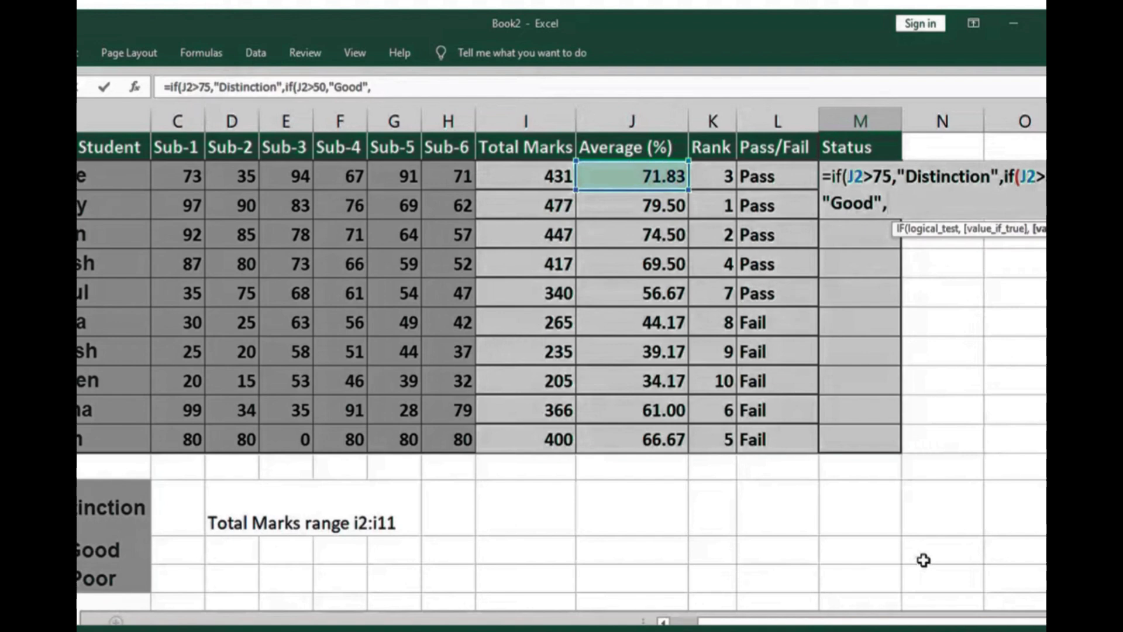
Finish the M2 formula with "Poor" as the final false result, enter it and accept the closing-bracket correction
type("\"Poor")
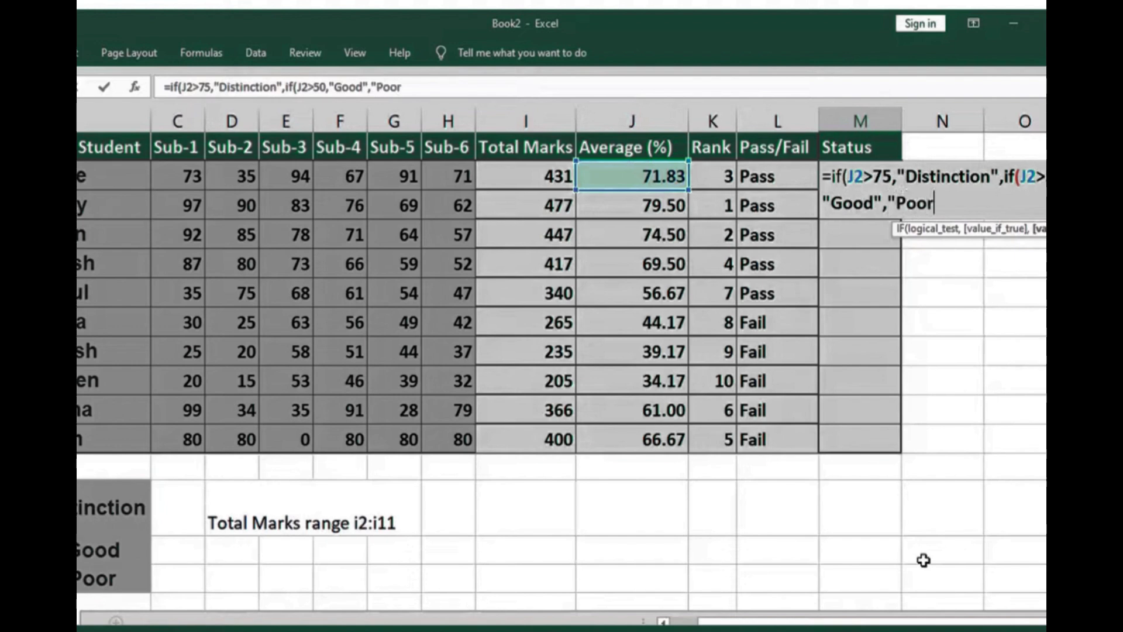
type("\")")
key("Return")
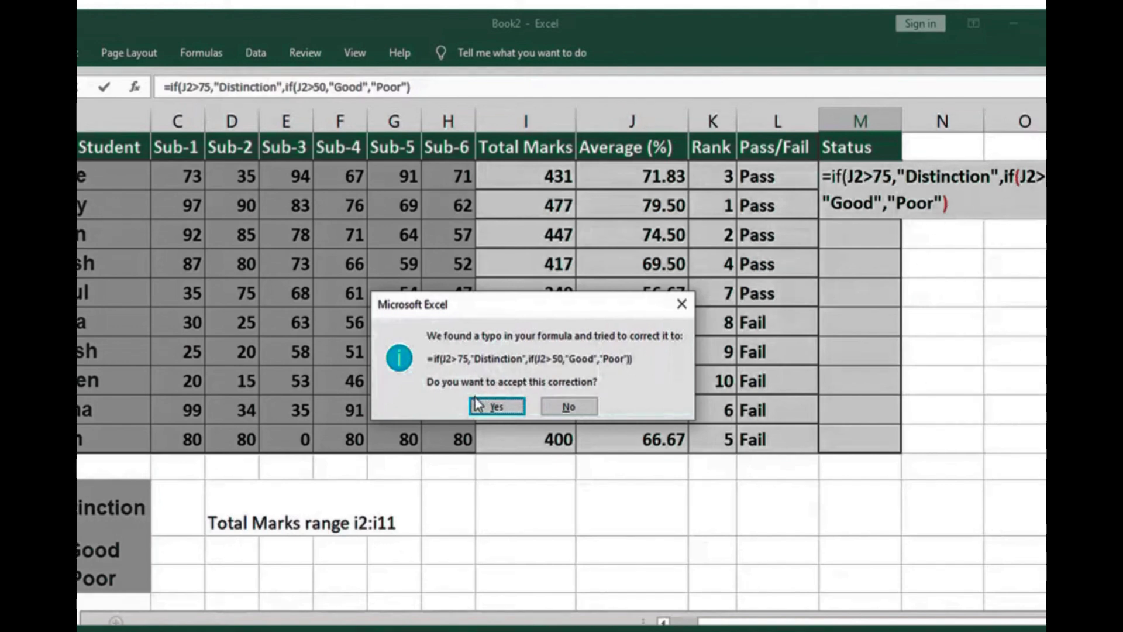
left_click(498, 408)
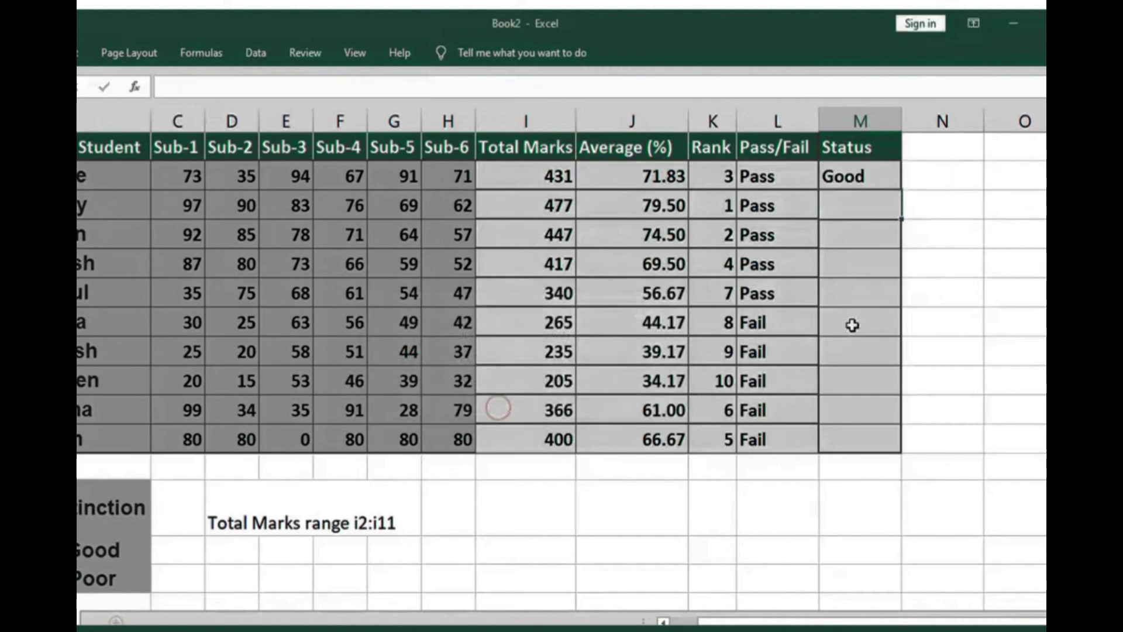
Copy the Status formula from M2 down through M11 for all remaining students
left_click(860, 173)
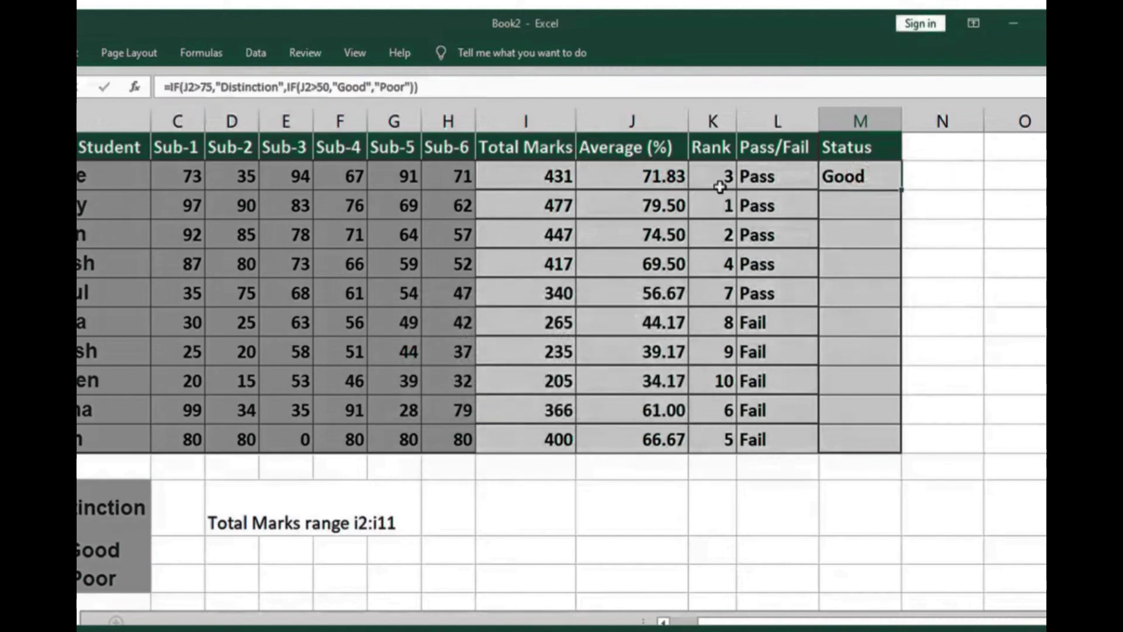
left_click(943, 201)
left_click(849, 174)
left_click_drag(894, 198, 877, 448)
left_click(790, 491)
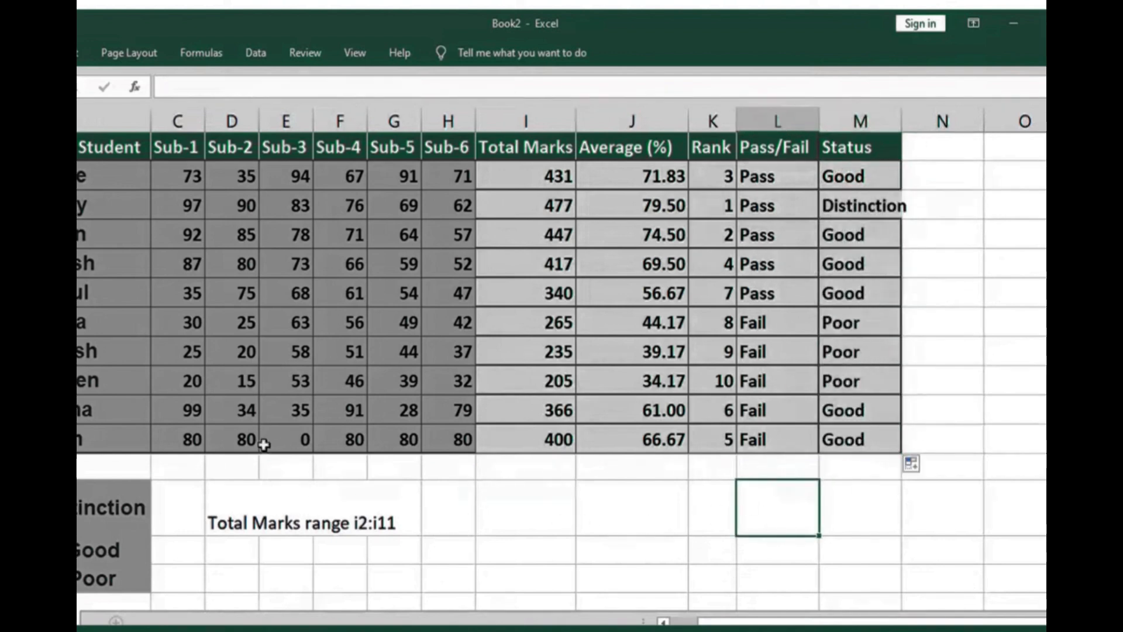
Replace the formula in the eighth student's Sub-1 cell C9 with the mark 90
left_click(180, 381)
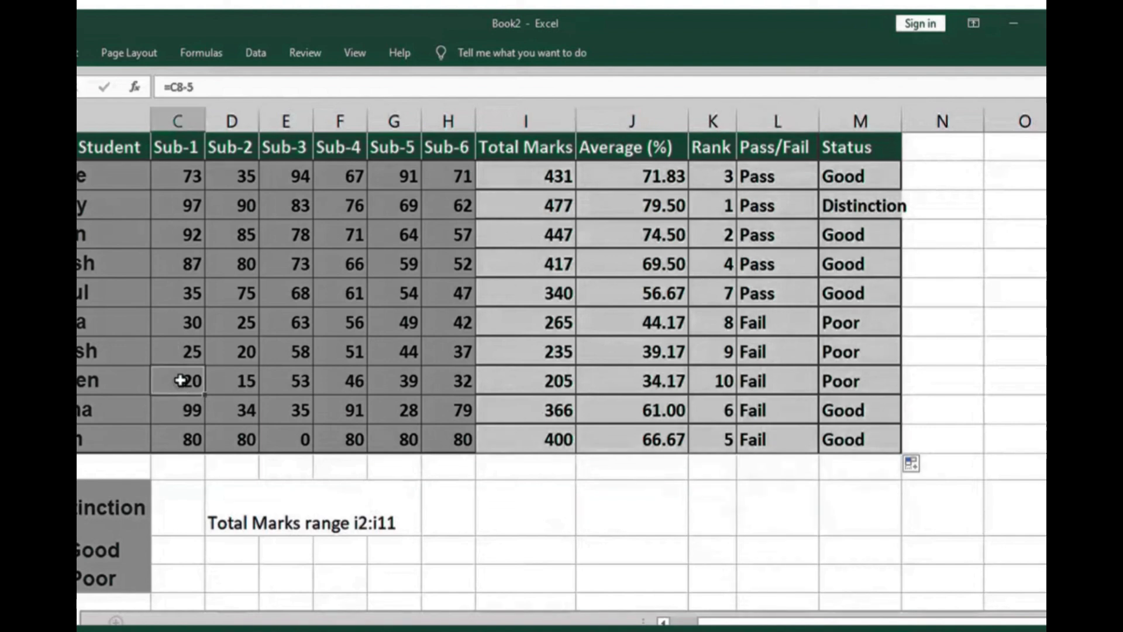
key("F2")
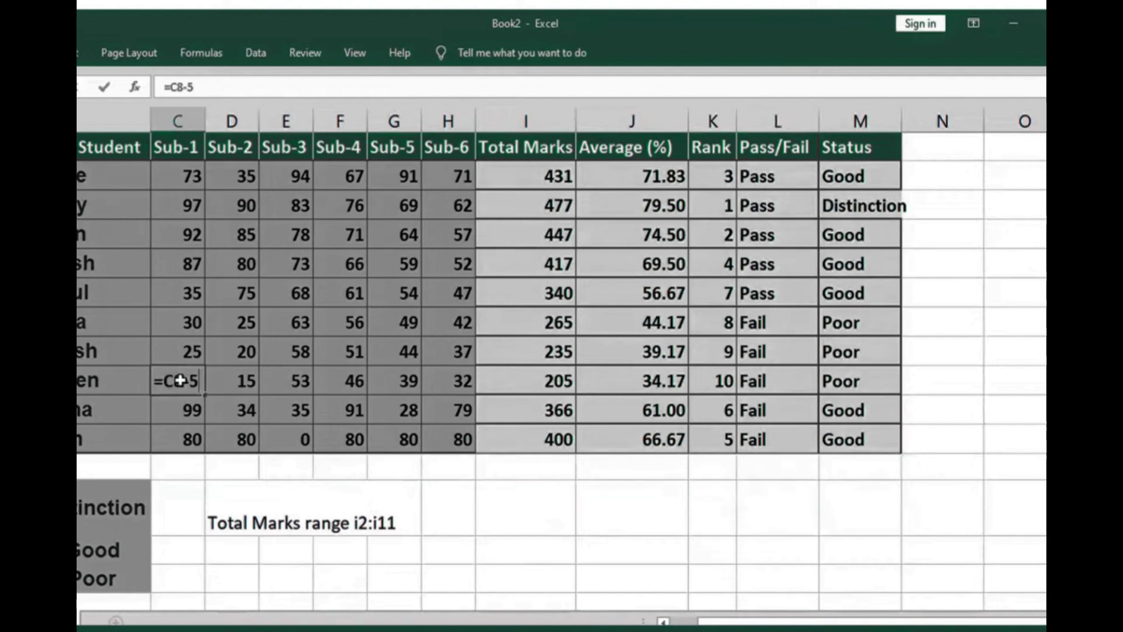
key("BackSpace")
key("BackSpace")
key("BackSpace")
key("BackSpace")
key("BackSpace")
type("90")
key("Return")
Set the eighth student's Sub-2 and Sub-3 marks in D9 and E9 to 90
key("Up")
key("Right")
type("90")
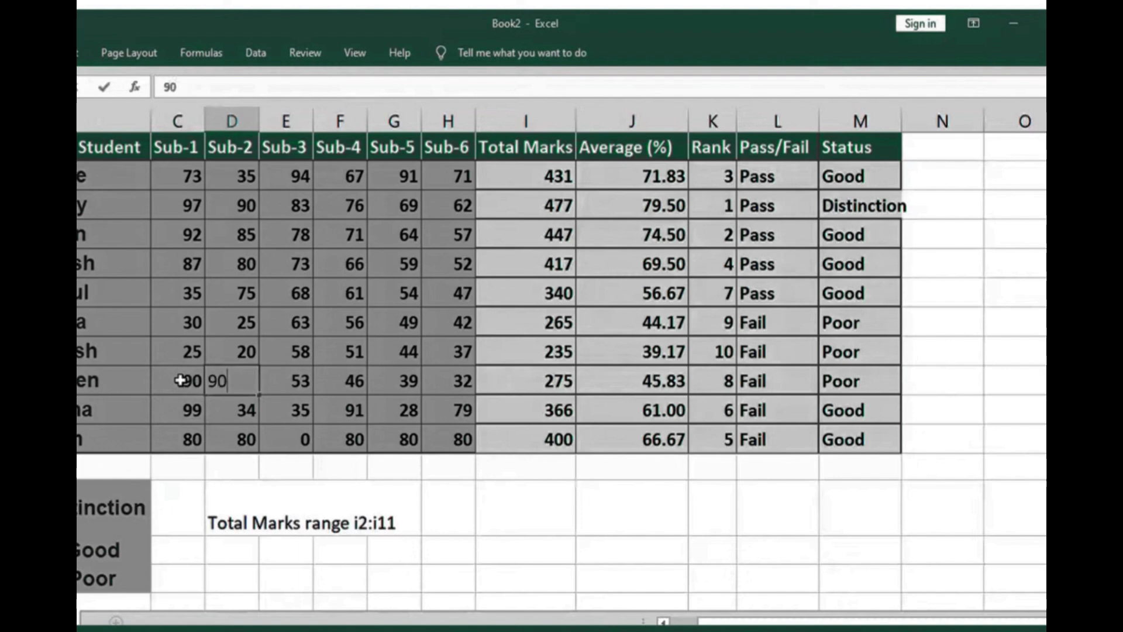
key("Return")
key("Up")
key("Right")
type("90")
key("Return")
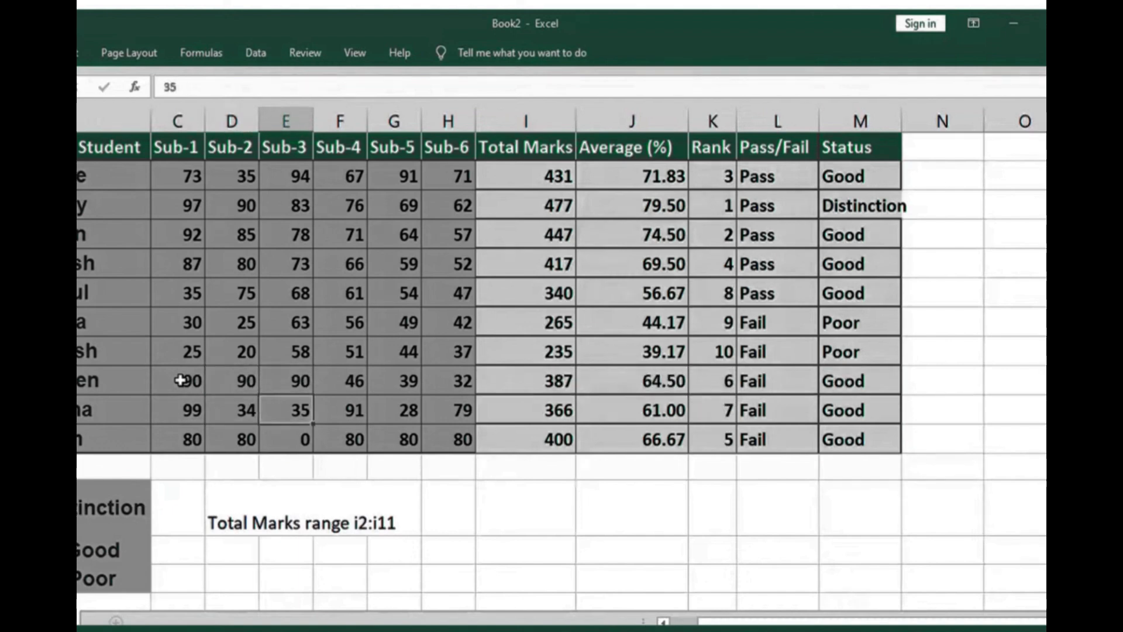
Check the eighth student's Pass/Fail result and its formula in L9
key("Up")
key("Right")
key("Right")
key("Right")
key("Right")
key("Right")
key("Right")
key("Right")
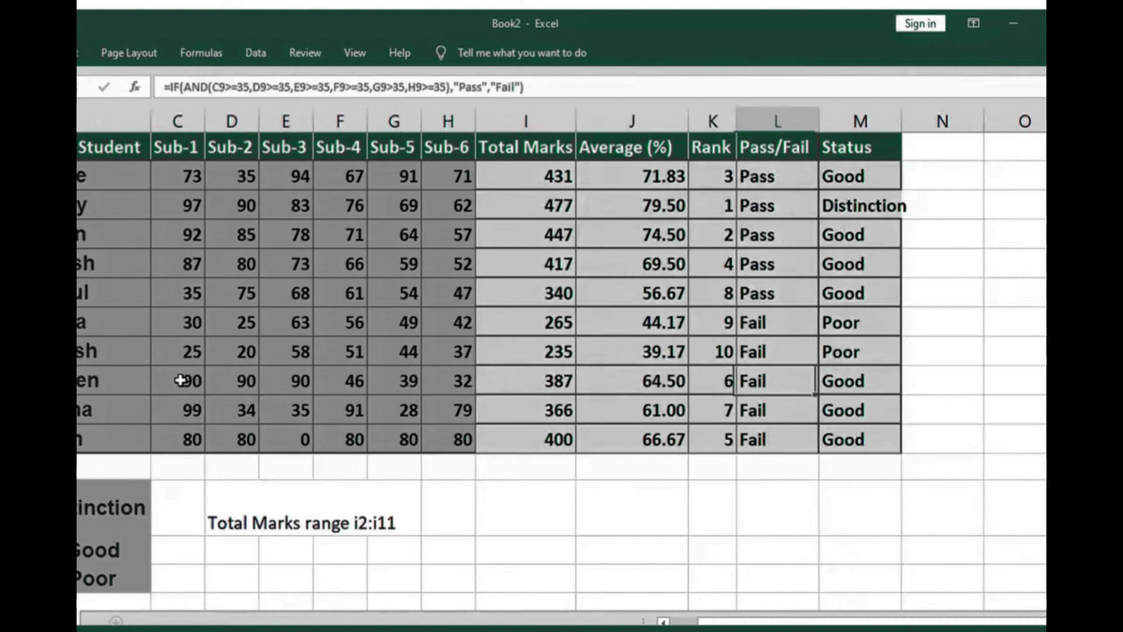
Replace the formula in the eighth student's Sub-6 cell H9 with the mark 35
key("Left")
key("Left")
key("Left")
key("Left")
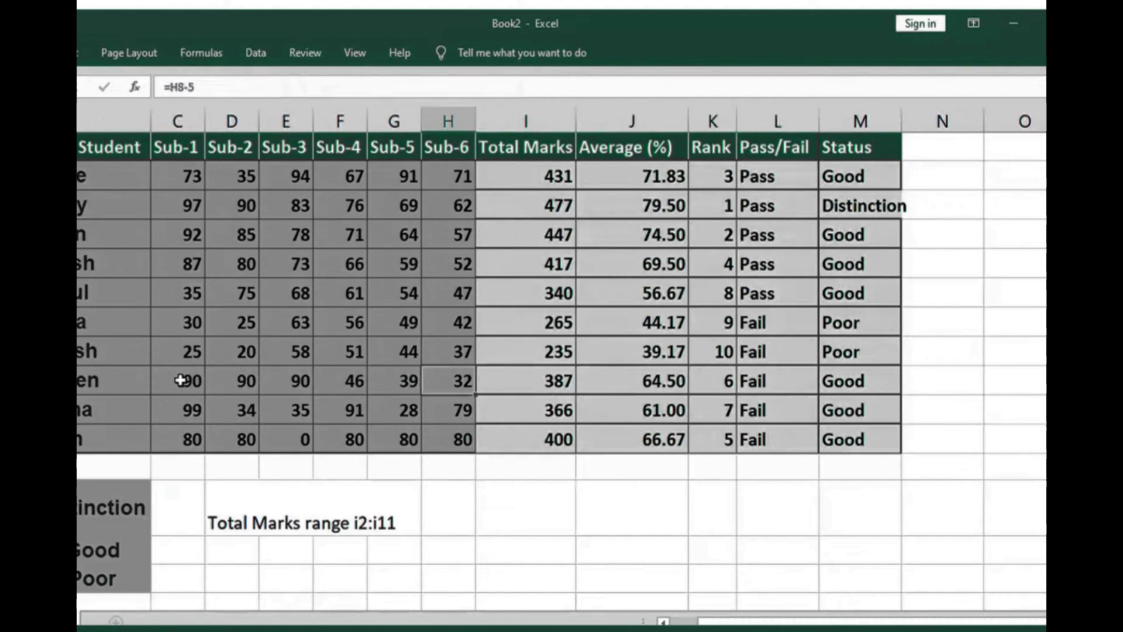
key("F2")
key("BackSpace")
key("BackSpace")
key("BackSpace")
key("BackSpace")
key("BackSpace")
type("35")
key("Return")
Check the eighth student's total, average, rank and Pass/Fail result across I9 to L9
key("Up")
key("Right")
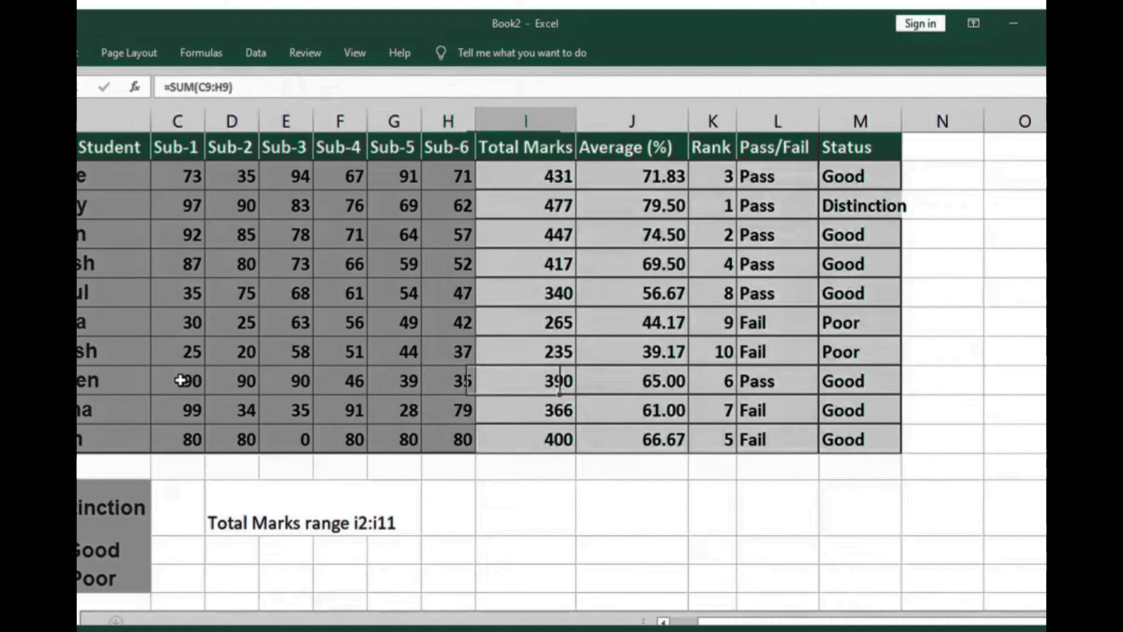
key("Right")
key("Right")
key("Right")
key("Left")
key("Left")
key("Left")
key("Left")
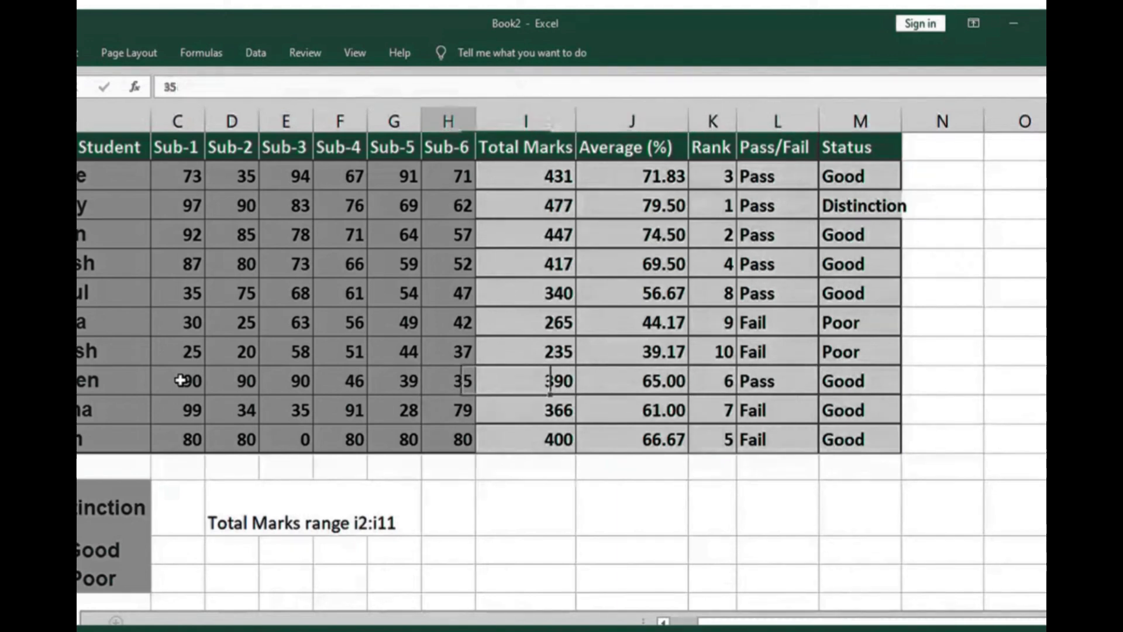
Set the eighth student's Sub-4 and Sub-5 marks in F9 and G9 to 90
key("Left")
key("Left")
type("90")
key("Return")
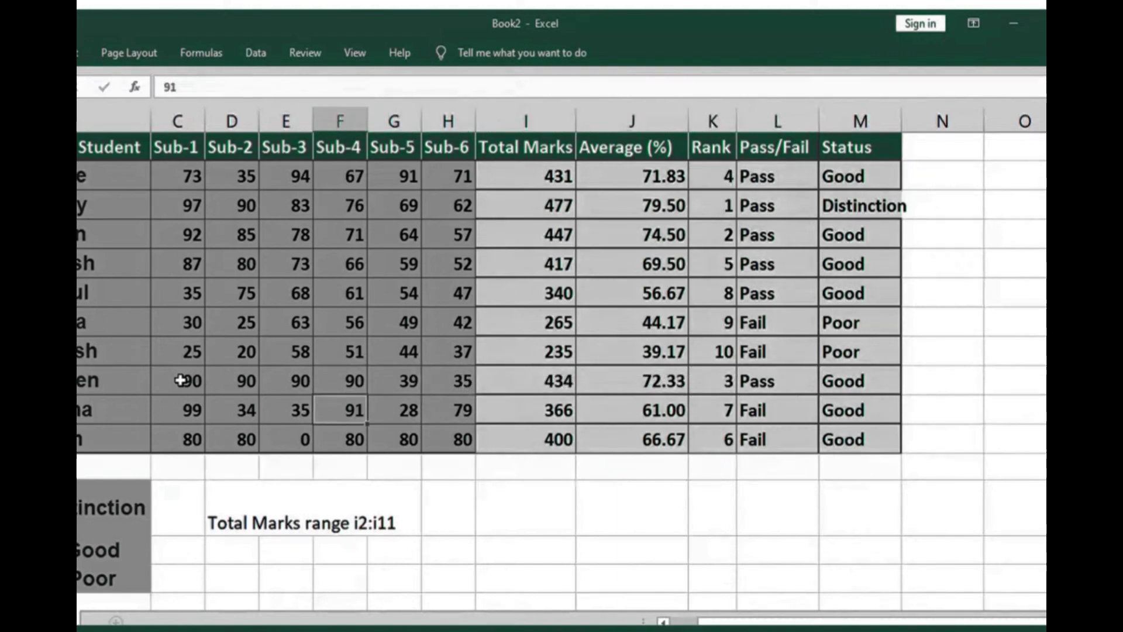
key("Up")
key("Right")
type("90")
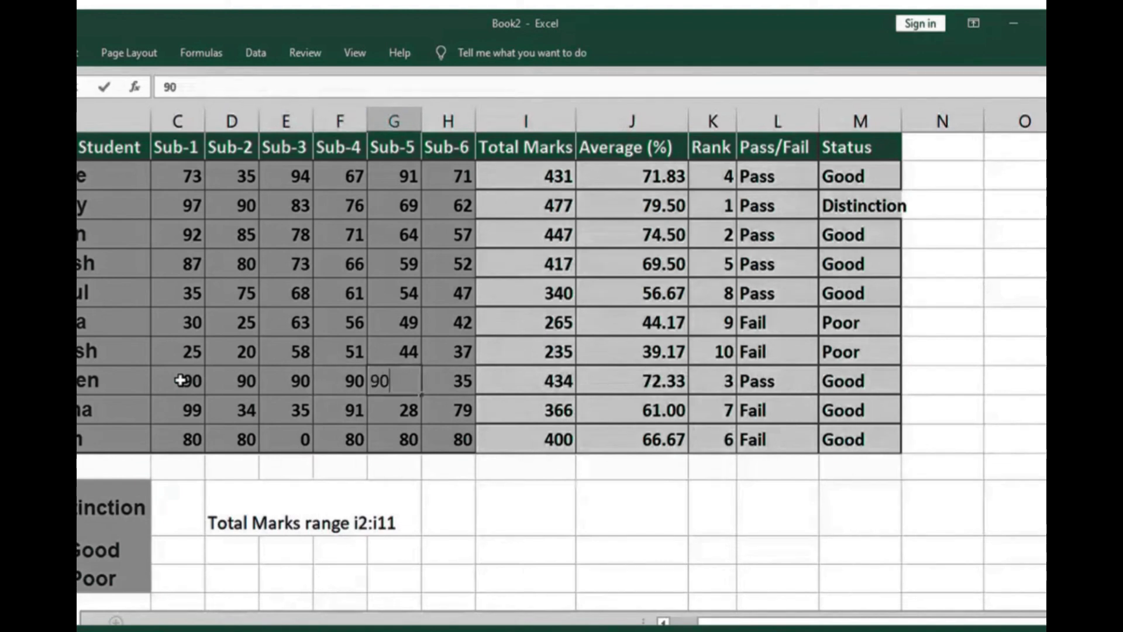
key("Return")
Review the recalculated total, average, rank and status columns after the eighth student's mark changes
key("Up")
key("Right")
key("Right")
key("Right")
key("Right")
key("Right")
key("Right")
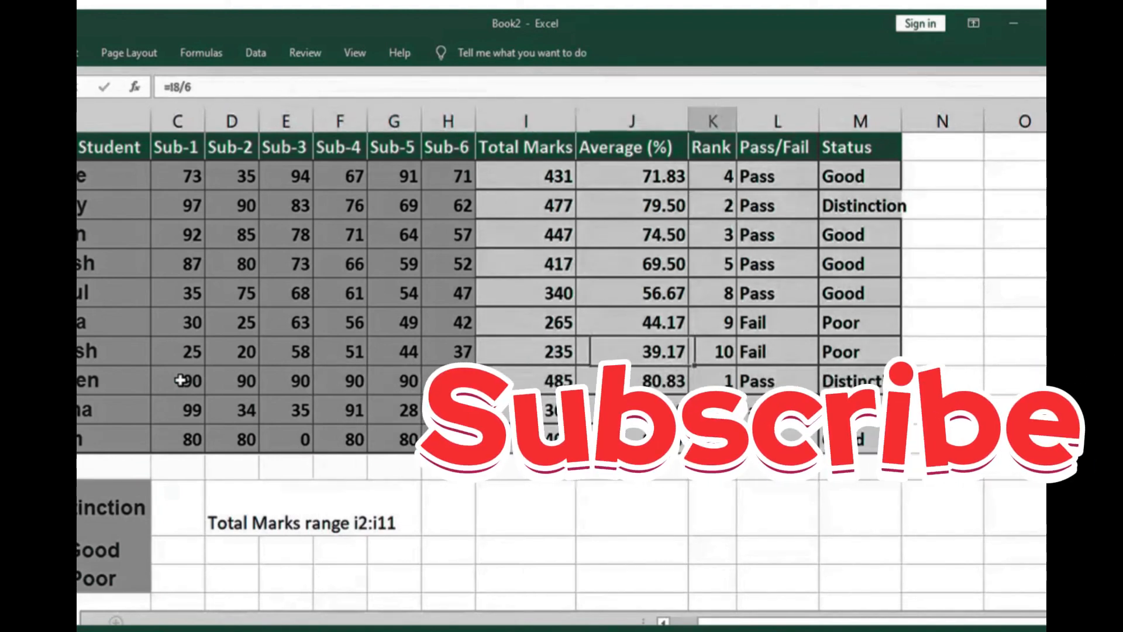